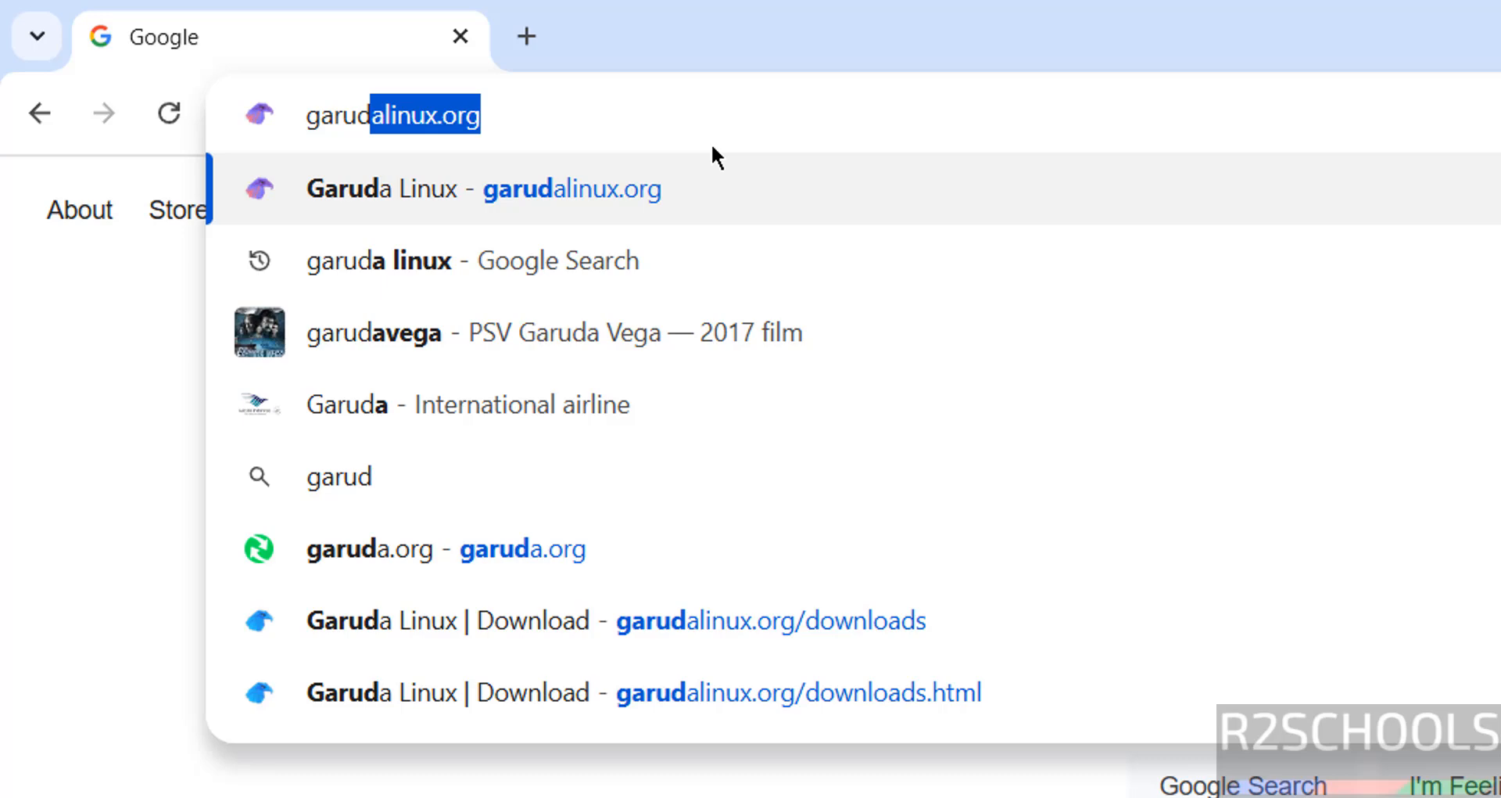
Step: Load garudalinux.org and browse the Downloads page editions: Garuda Mokka, Dr460nized and Dr460nized Gaming
{"action": "type", "text": "alin"}
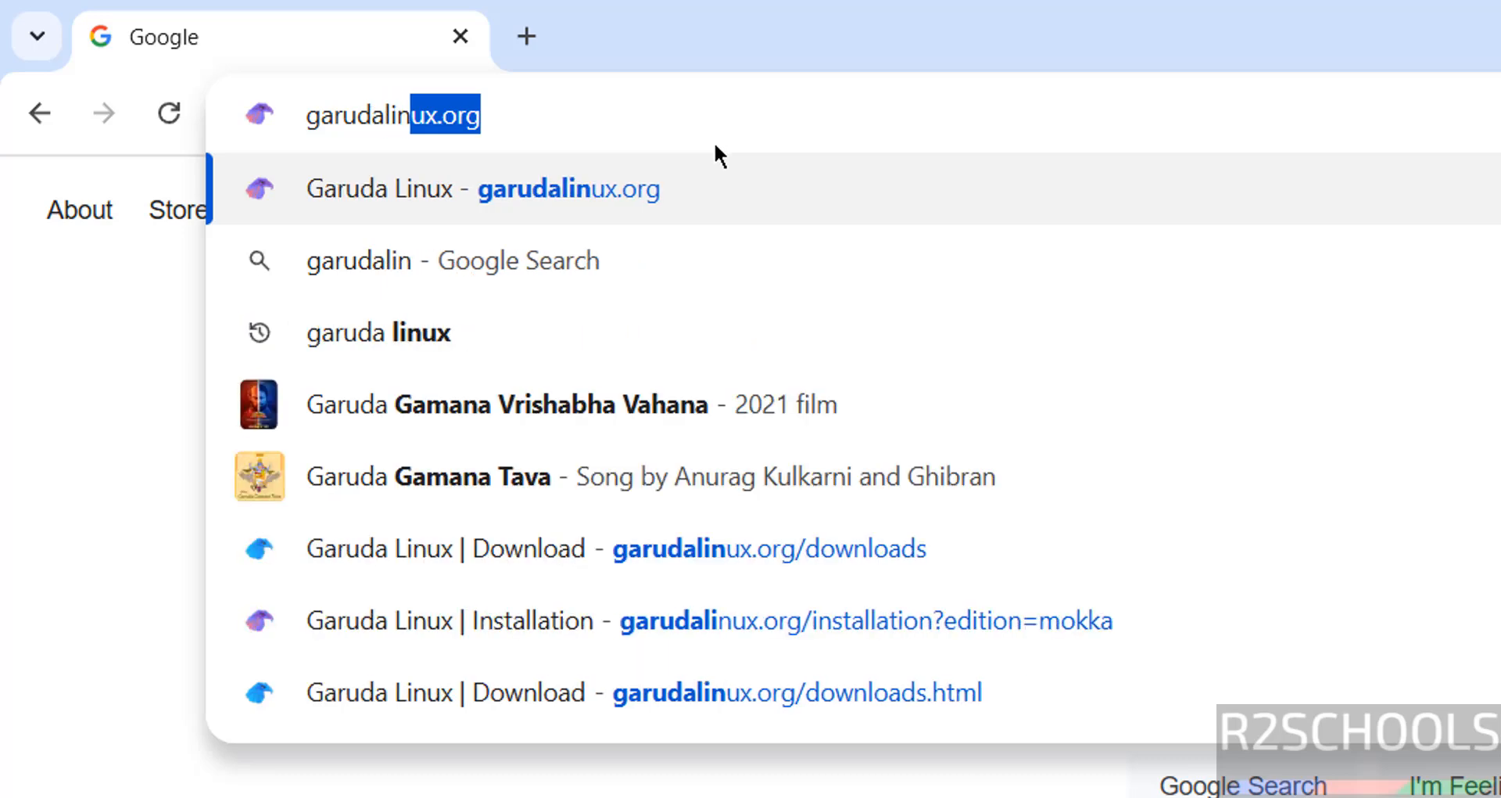
{"action": "type", "text": "ux.org"}
{"action": "key", "text": "Return"}
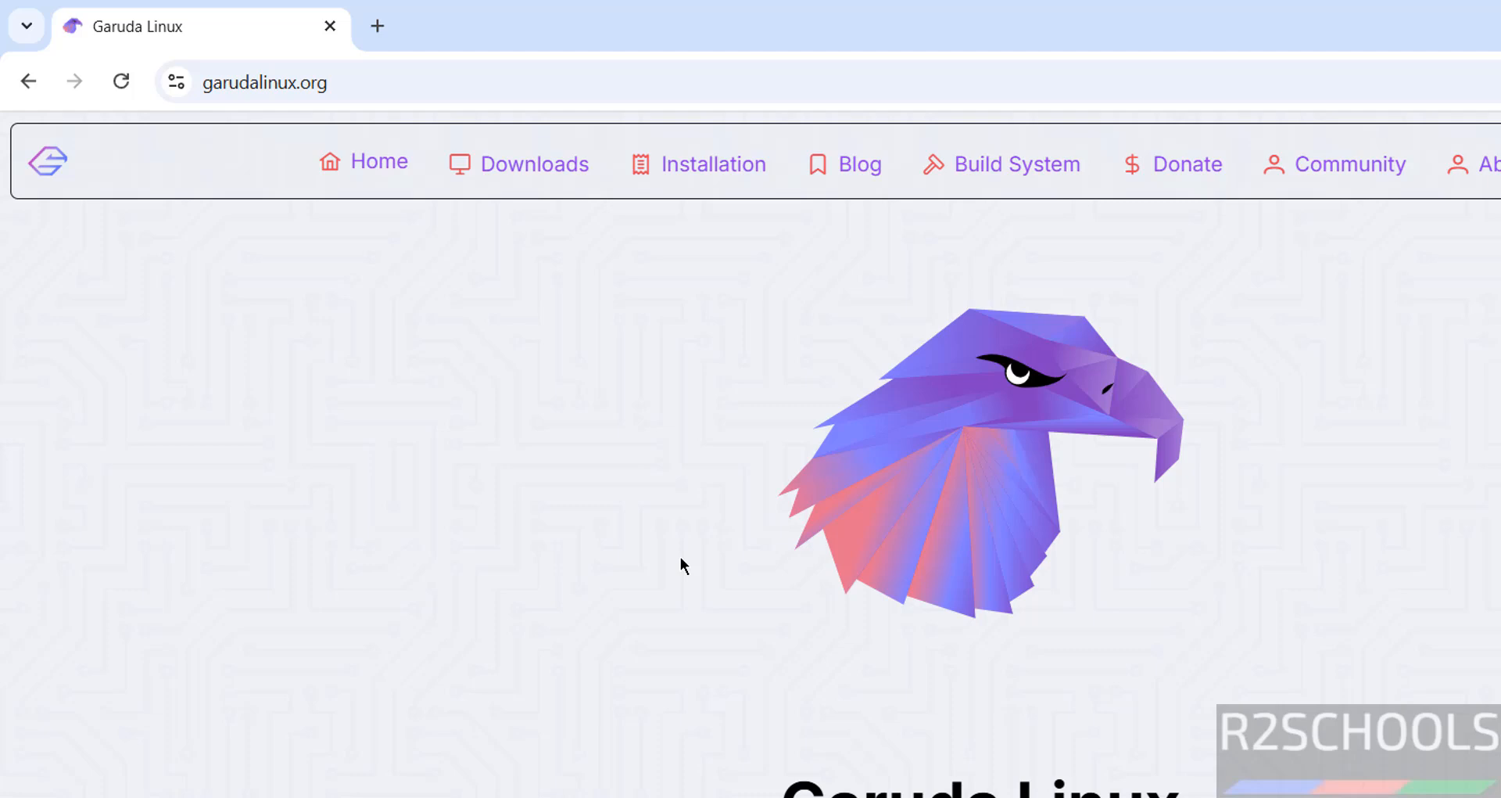
{"action": "left_click", "coordinate": [487, 164]}
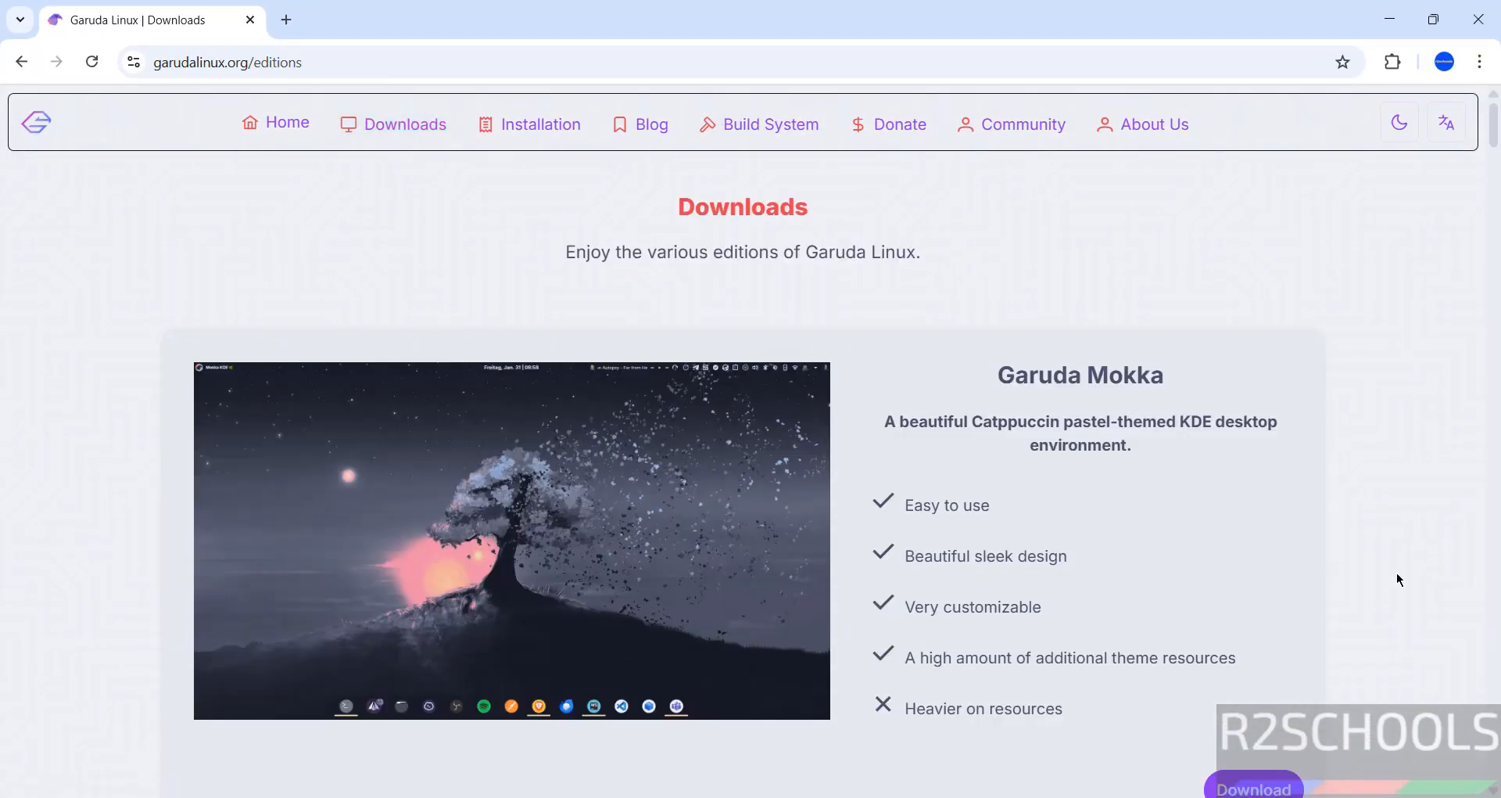
{"action": "scroll", "coordinate": [1326, 629], "scroll_direction": "down", "scroll_amount": 2}
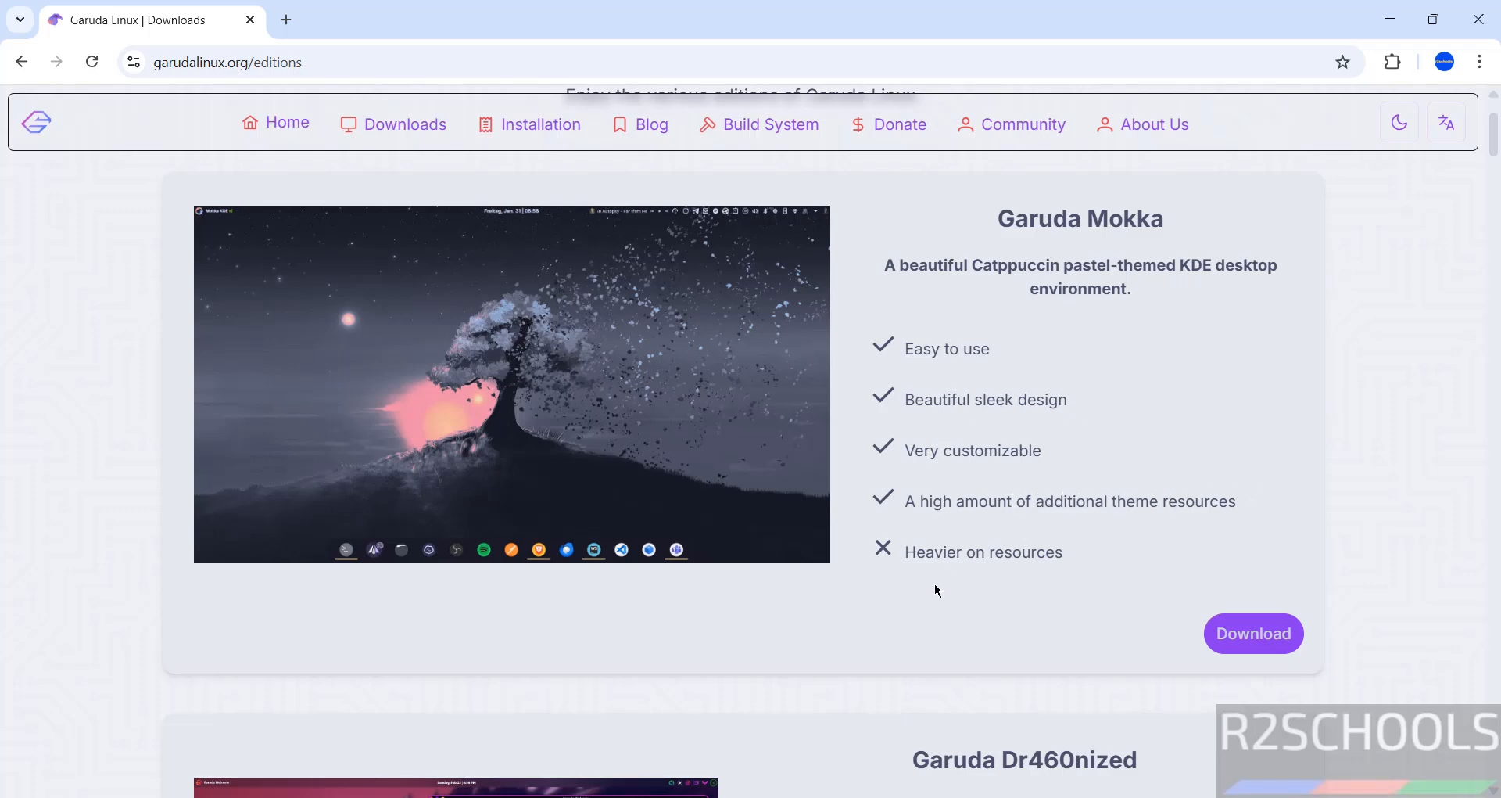
{"action": "scroll", "coordinate": [936, 588], "scroll_direction": "down", "scroll_amount": 4}
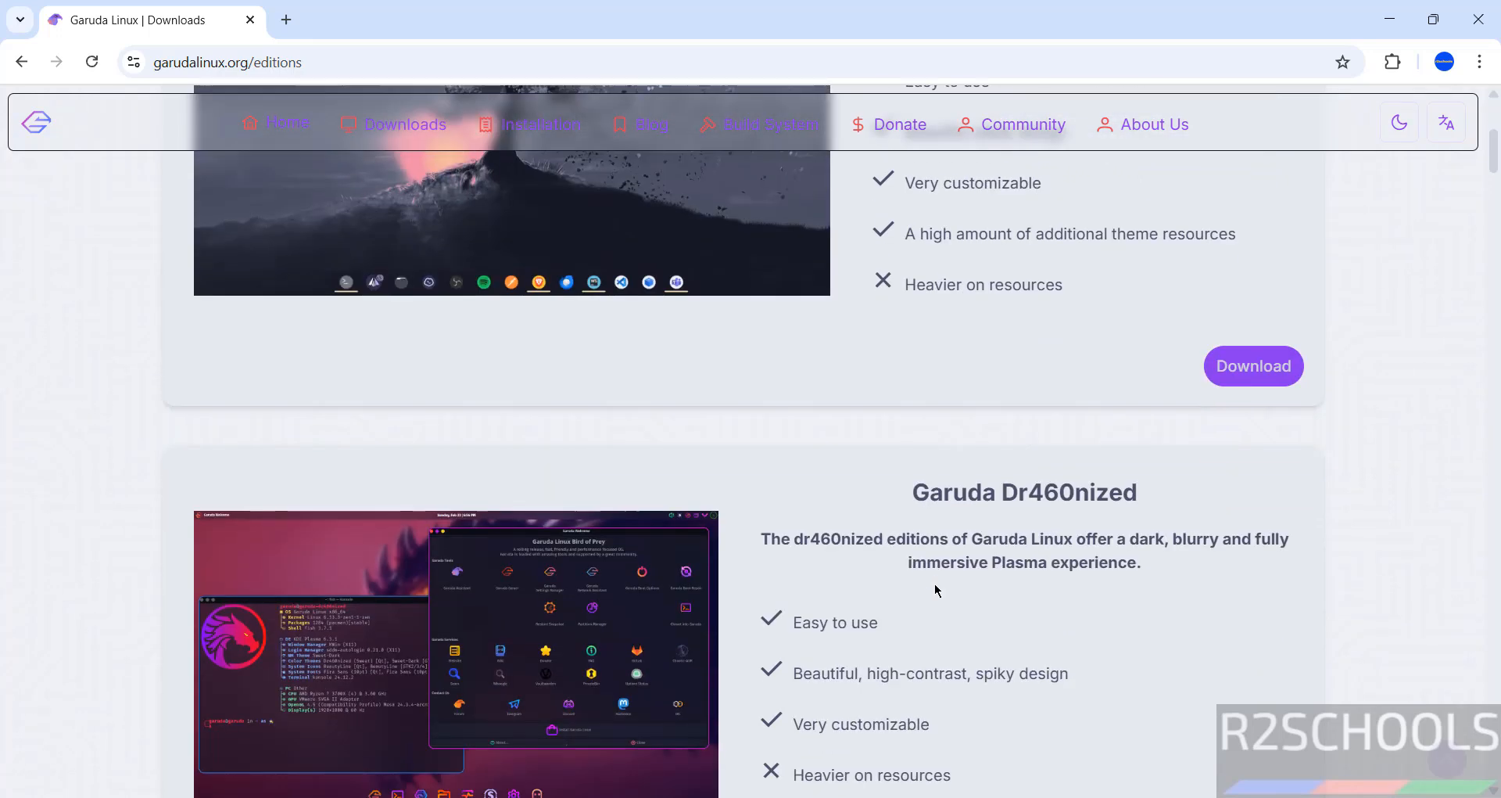
{"action": "scroll", "coordinate": [936, 588], "scroll_direction": "down", "scroll_amount": 3}
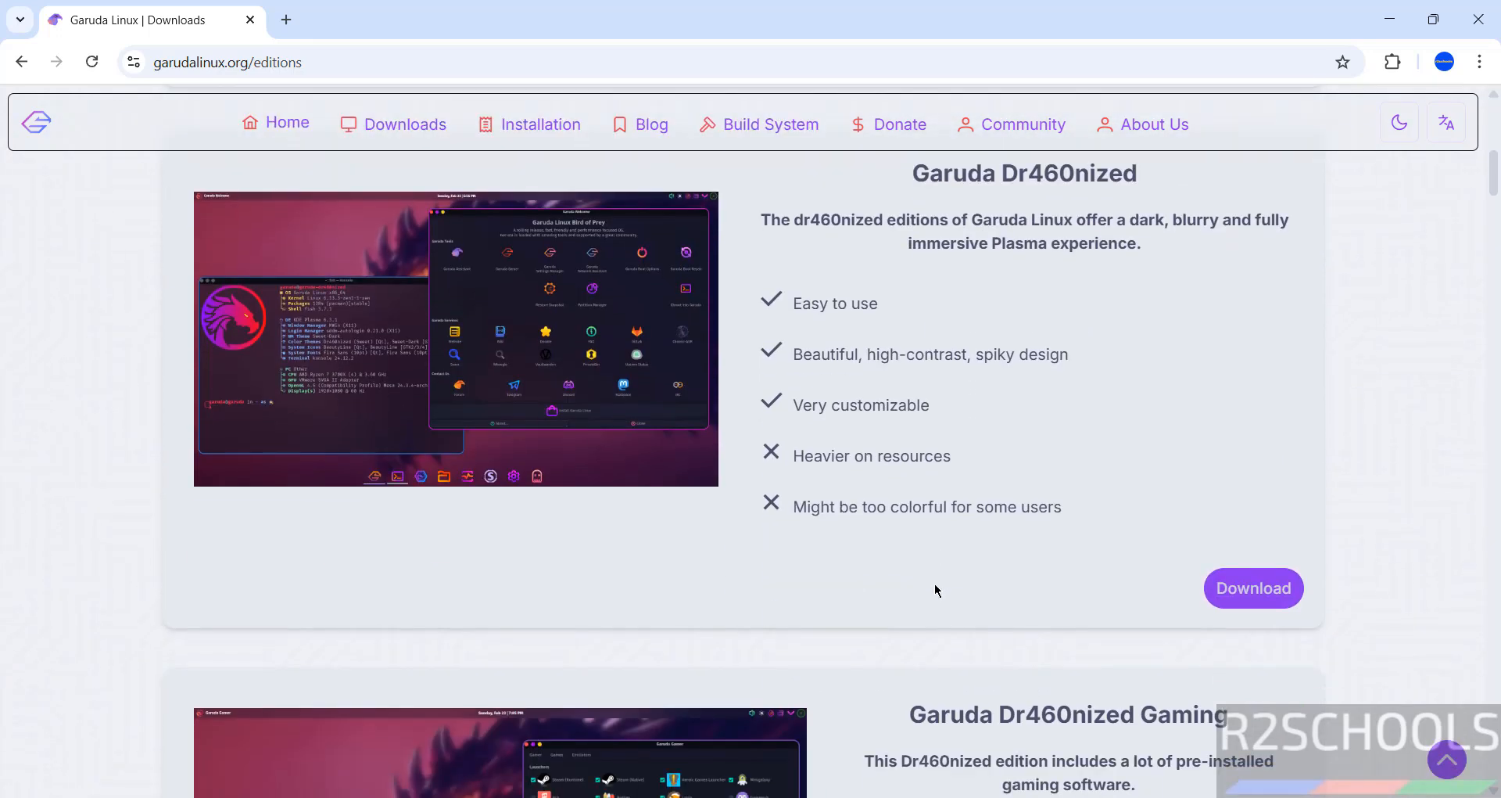
{"action": "scroll", "coordinate": [1027, 550], "scroll_direction": "up", "scroll_amount": 8}
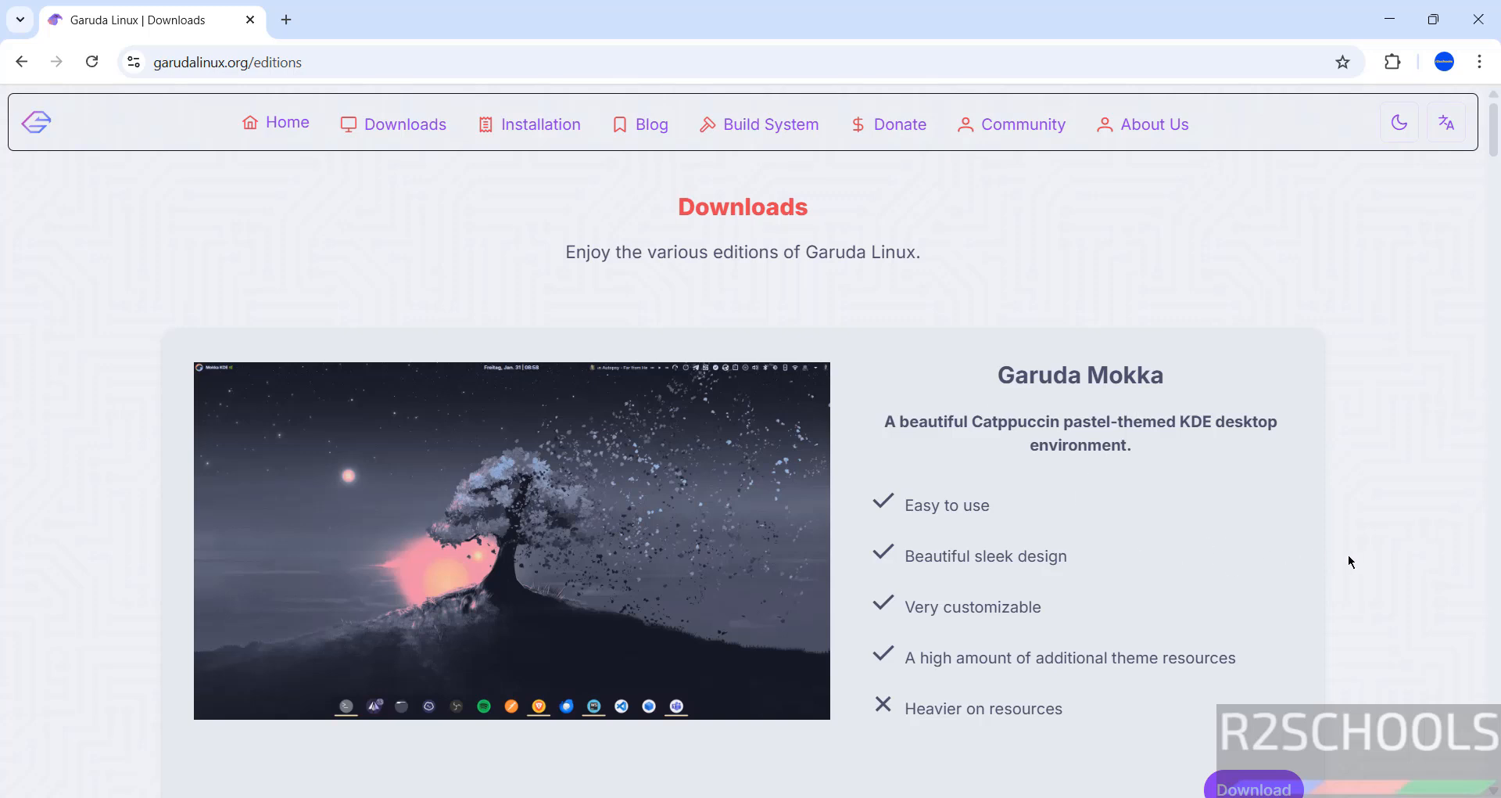
Step: Start downloading the Garuda Mokka ISO from its Torrent link and show Chrome's downloads list
{"action": "left_click", "coordinate": [1253, 788]}
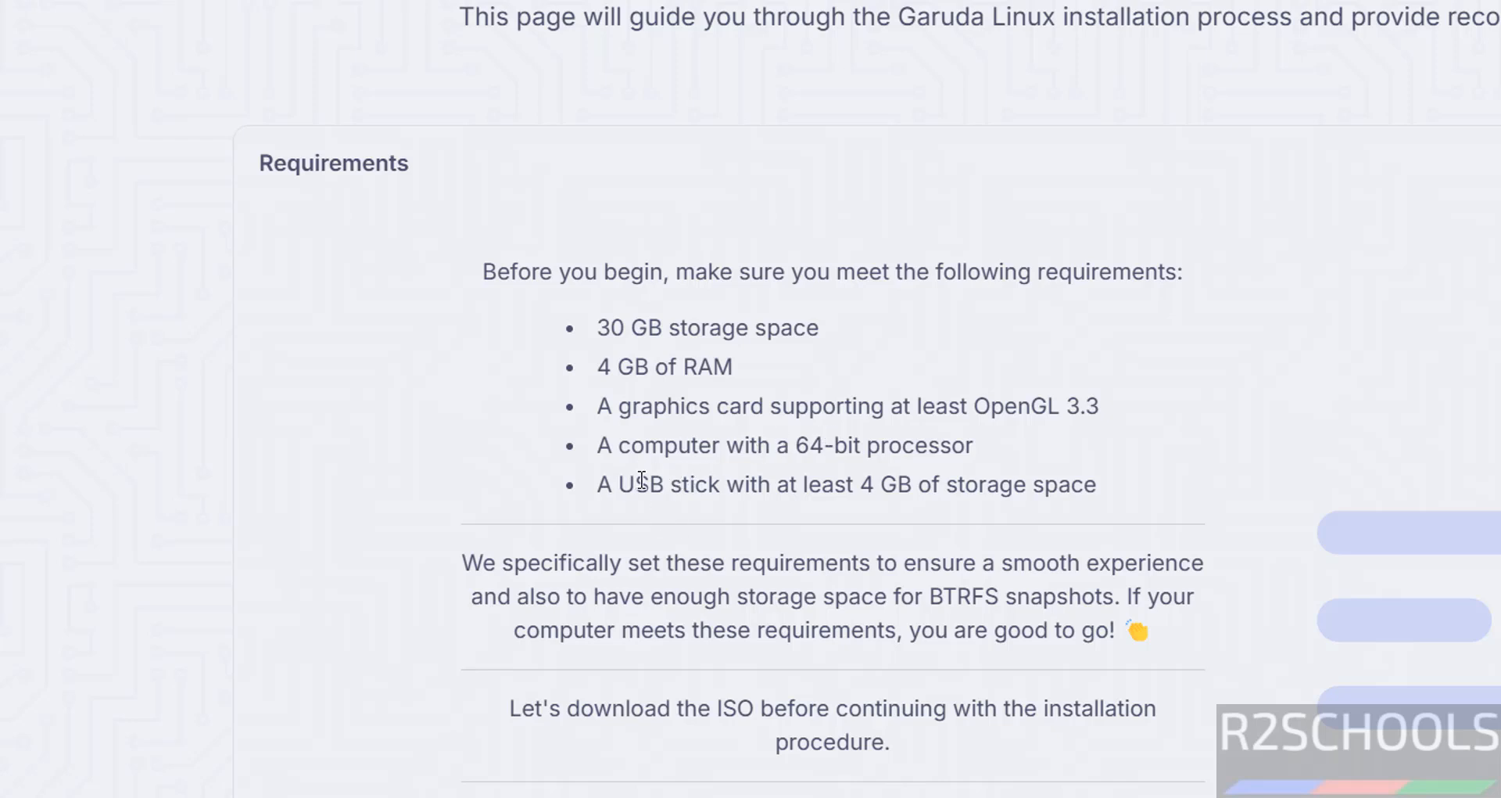
{"action": "scroll", "coordinate": [861, 515], "scroll_direction": "down", "scroll_amount": 5}
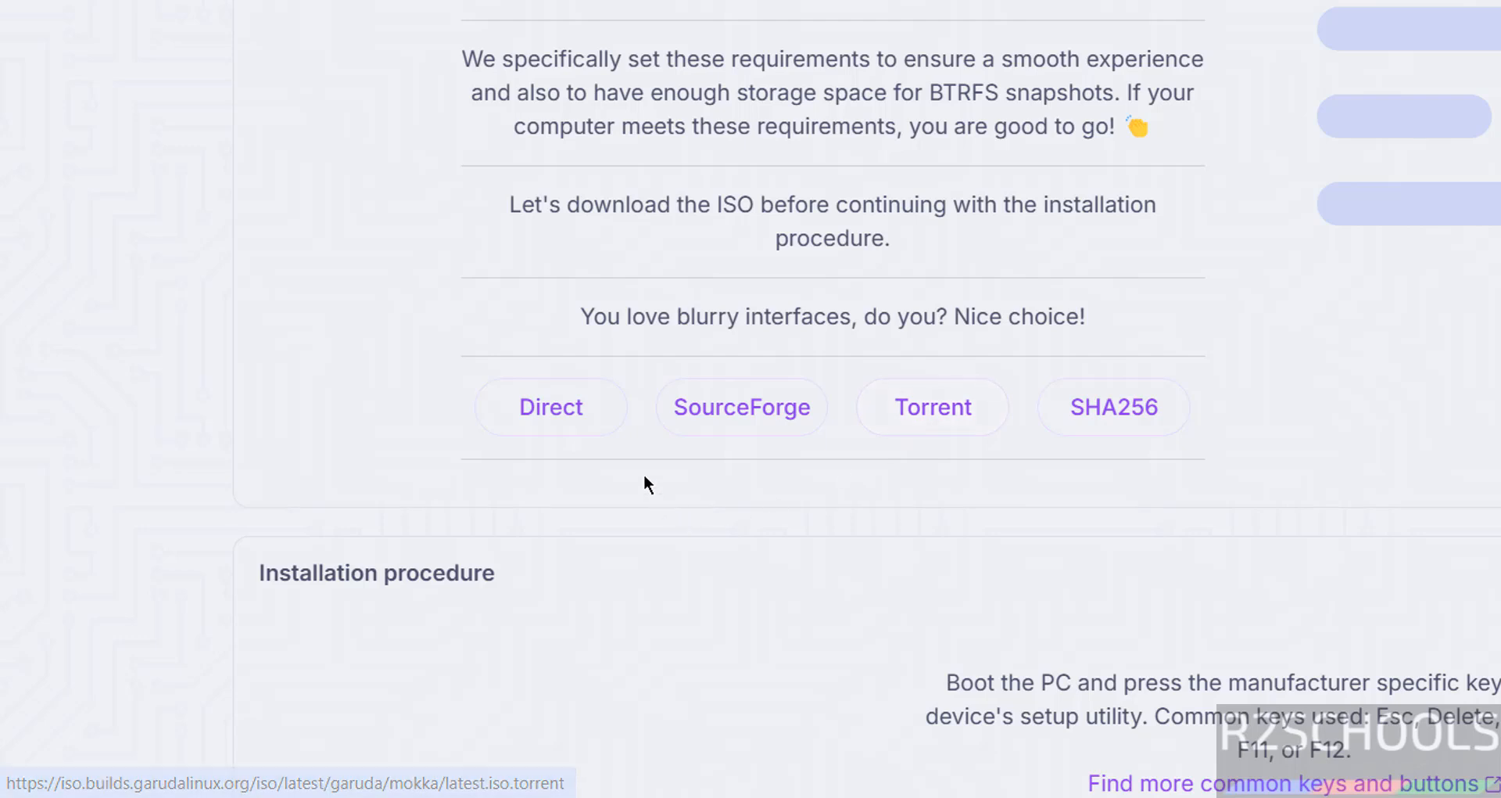
{"action": "left_click", "coordinate": [947, 410]}
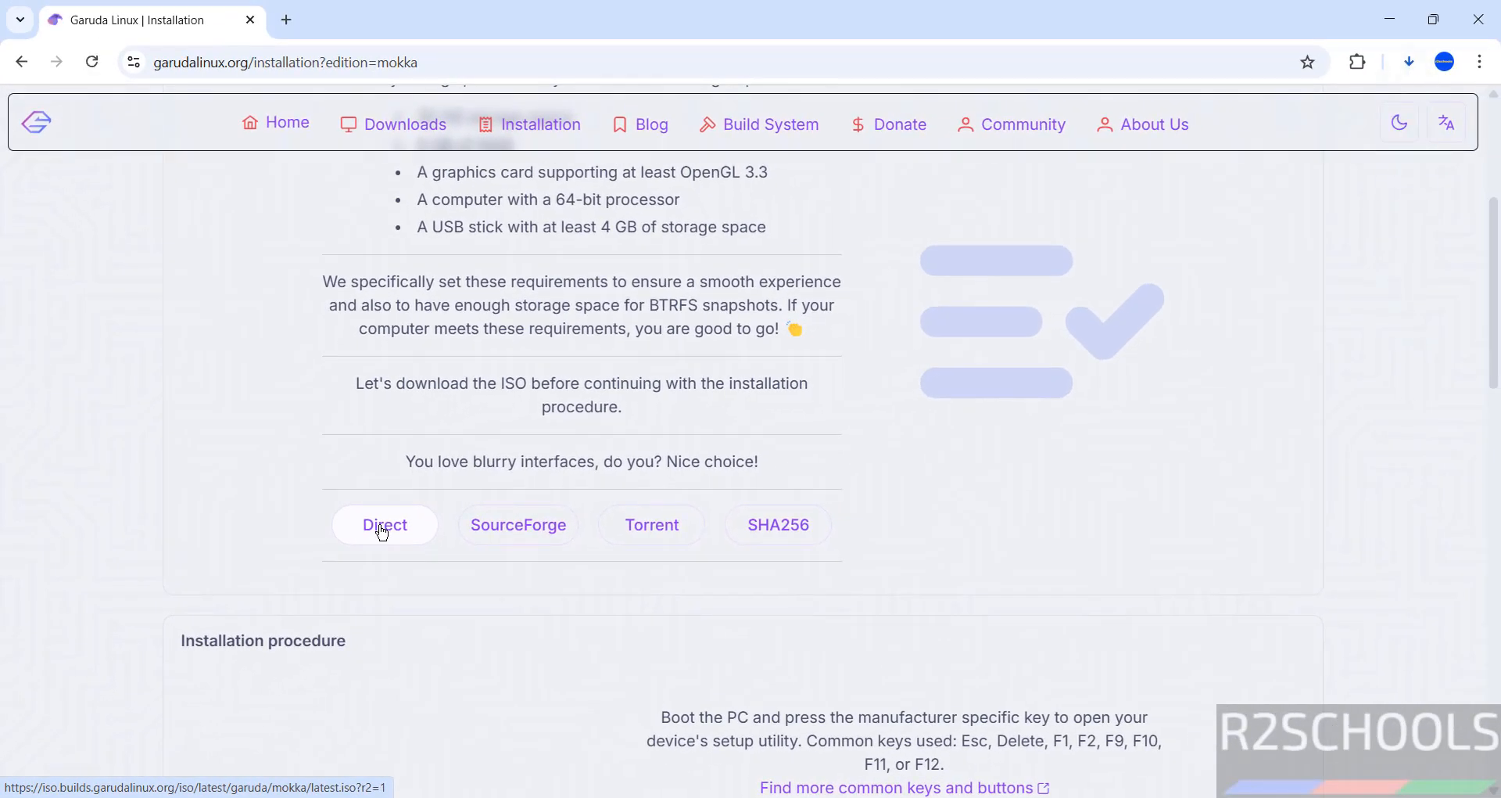
{"action": "key", "text": "ctrl+j"}
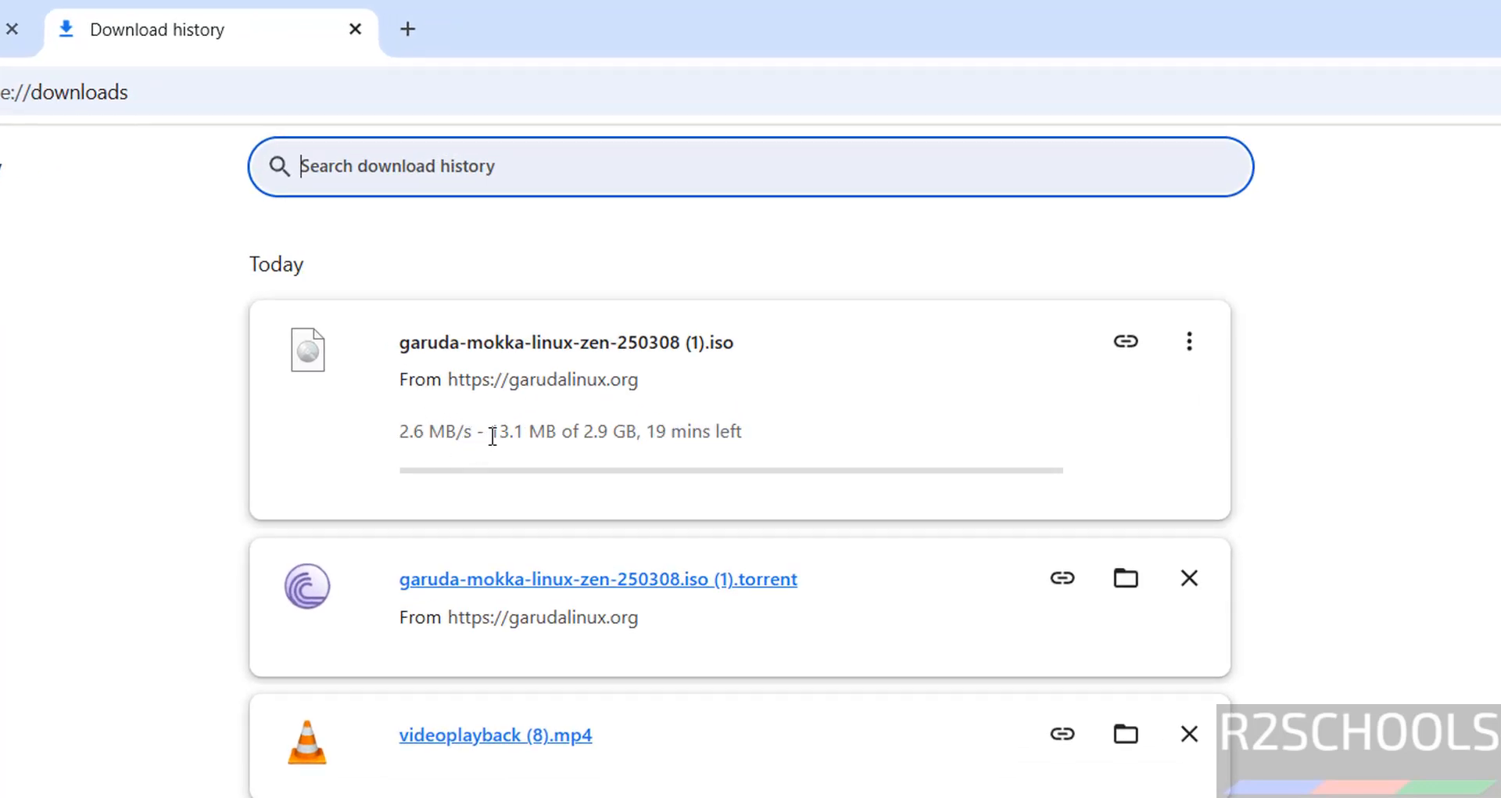
Step: Cancel the Mokka ISO download and remove it and the duplicate torrent entry from history
{"action": "left_click", "coordinate": [1198, 344]}
{"action": "left_click", "coordinate": [1128, 409]}
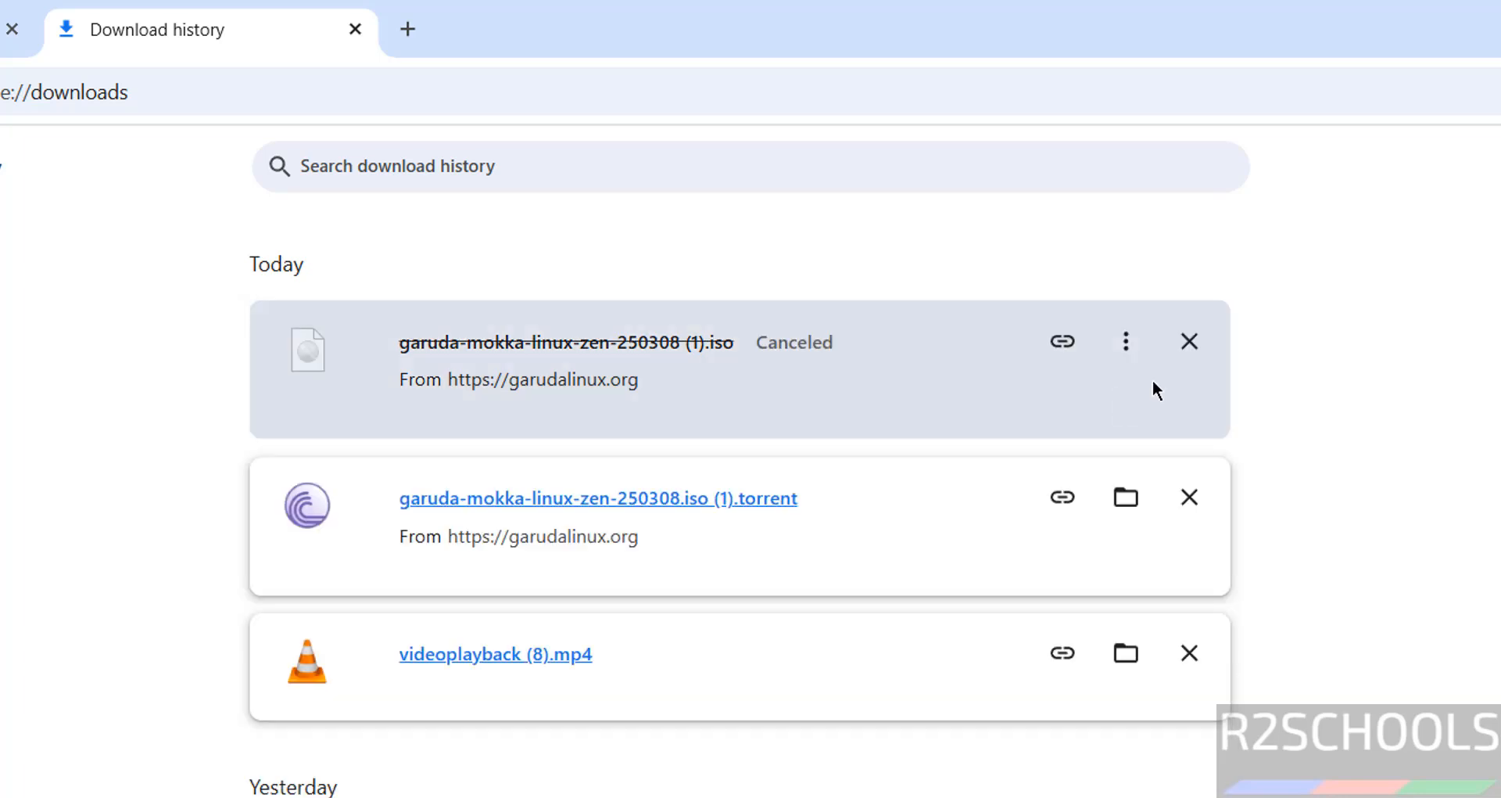
{"action": "left_click", "coordinate": [1190, 342]}
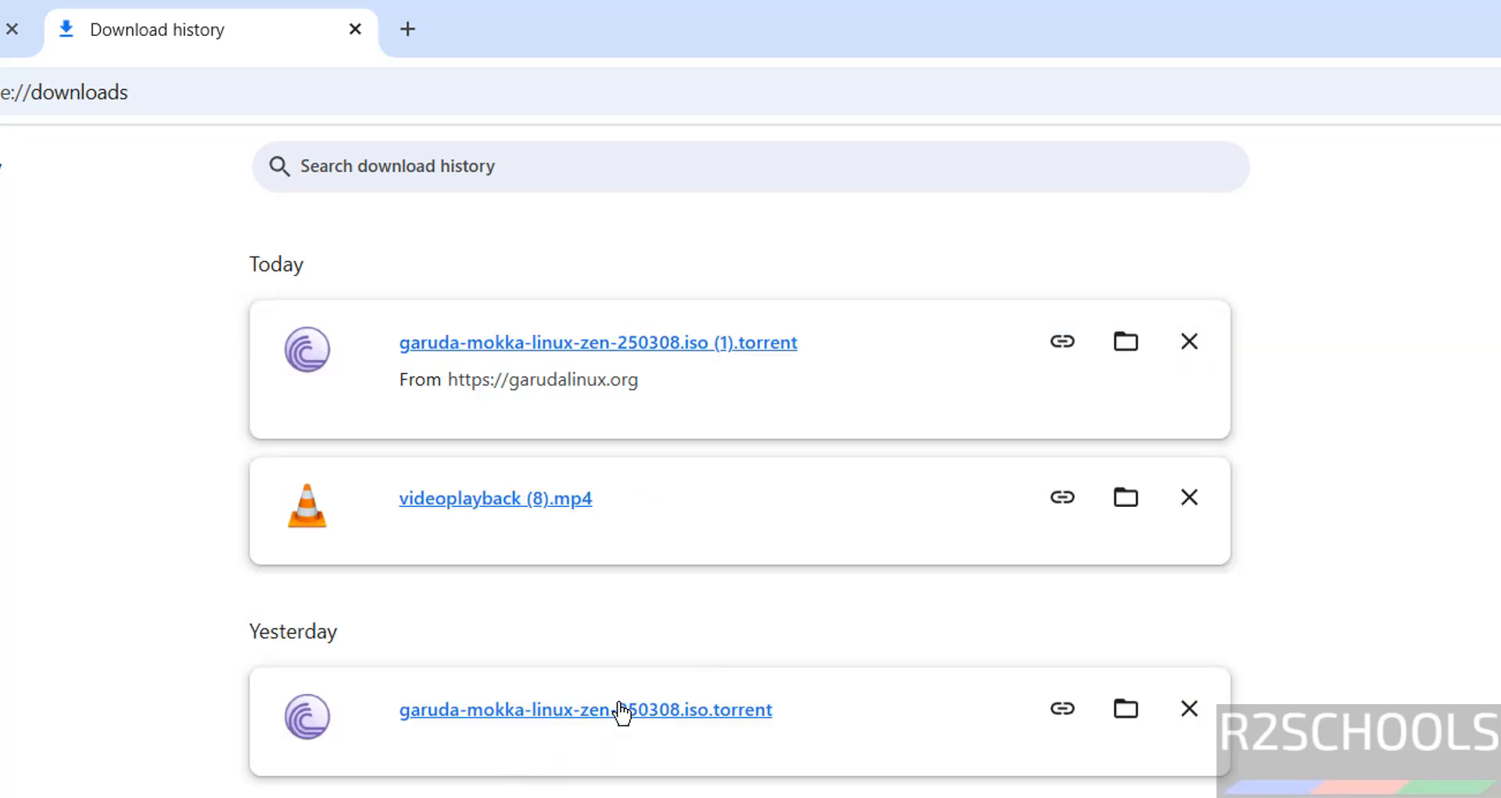
{"action": "left_click", "coordinate": [1192, 344]}
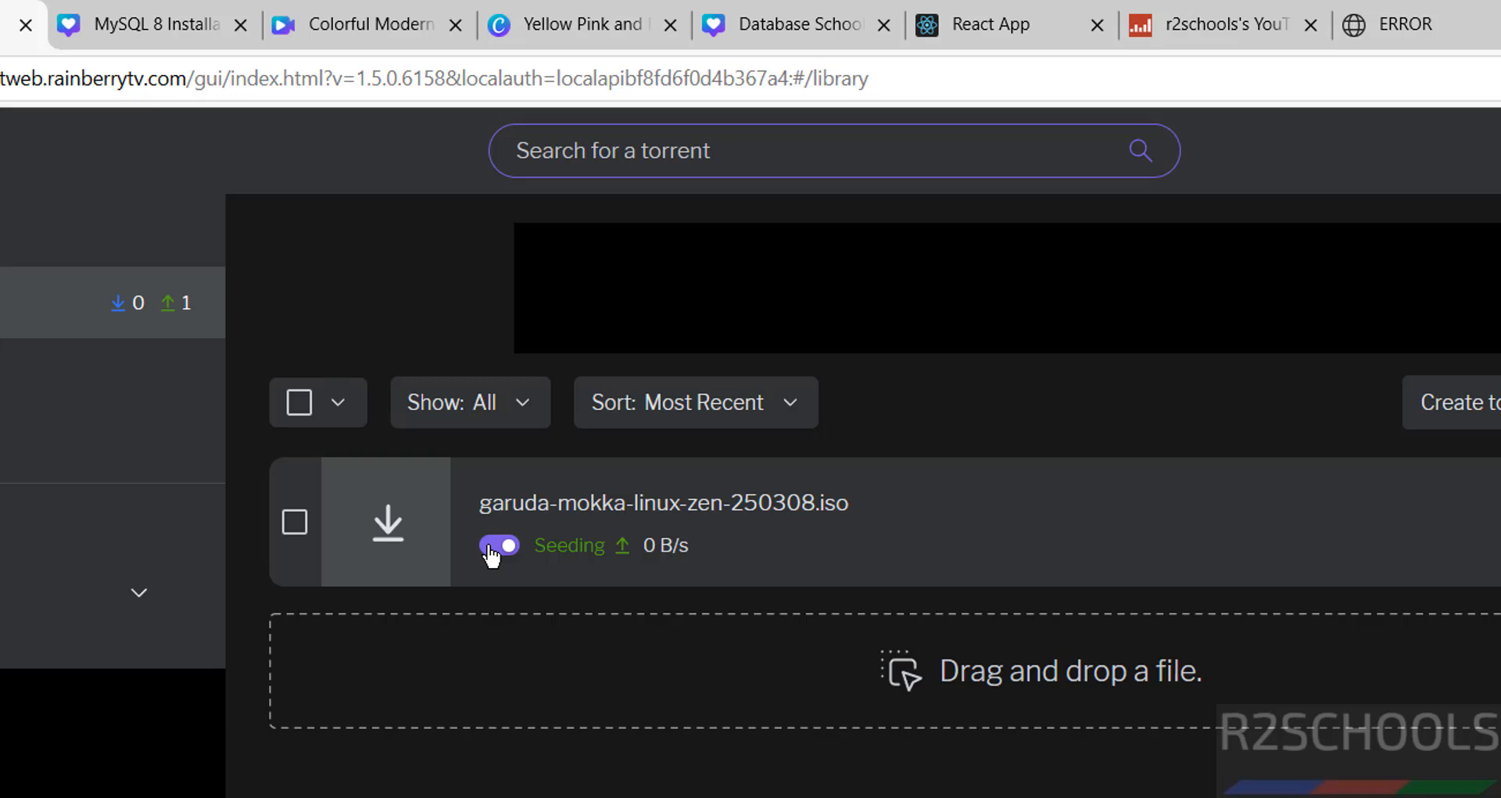
Step: Pause seeding the Mokka torrent, remove the videoplayback (8).mp4 entry, and return to the Garuda tab
{"action": "left_click", "coordinate": [493, 546]}
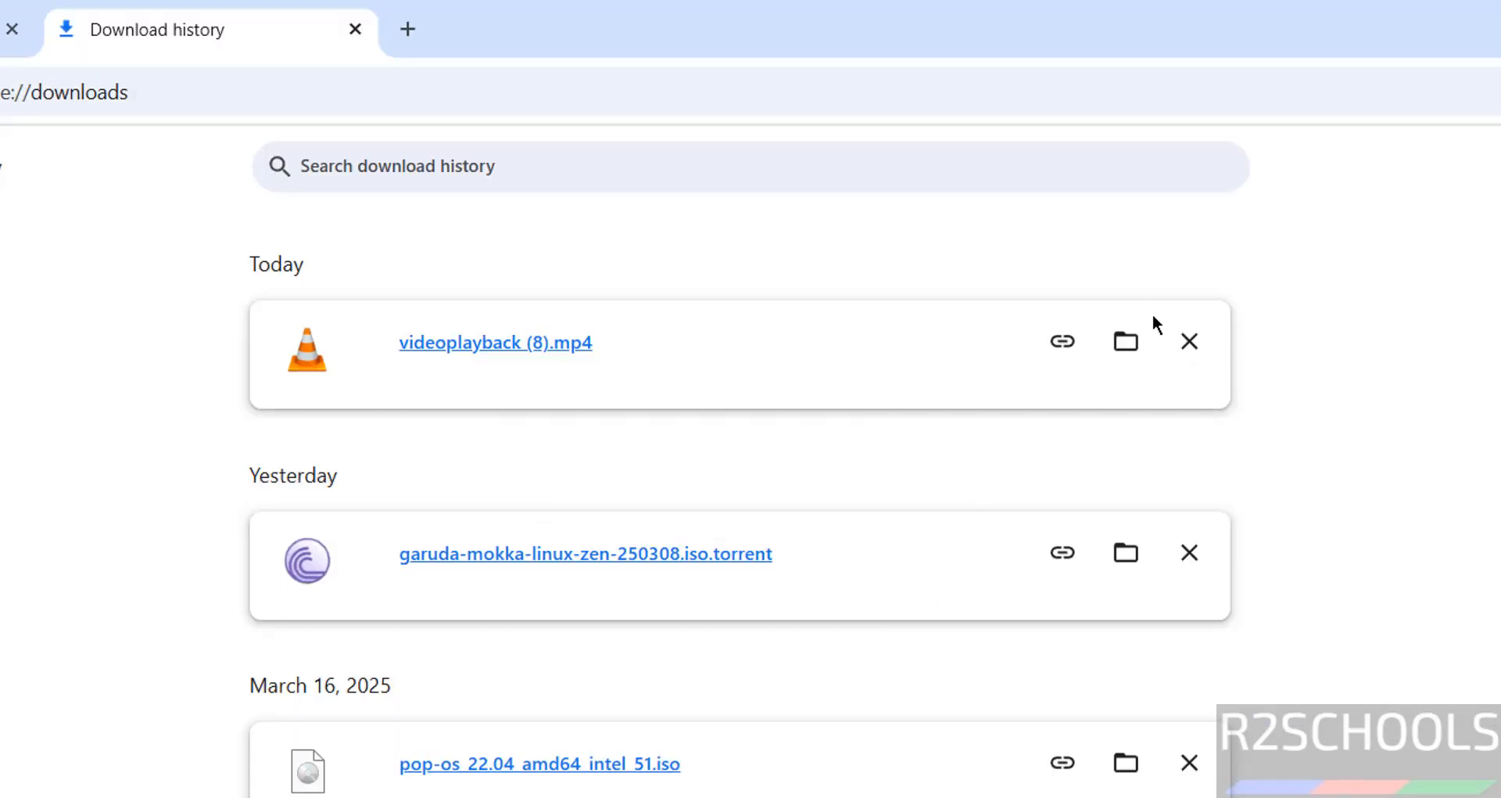
{"action": "left_click", "coordinate": [1189, 341]}
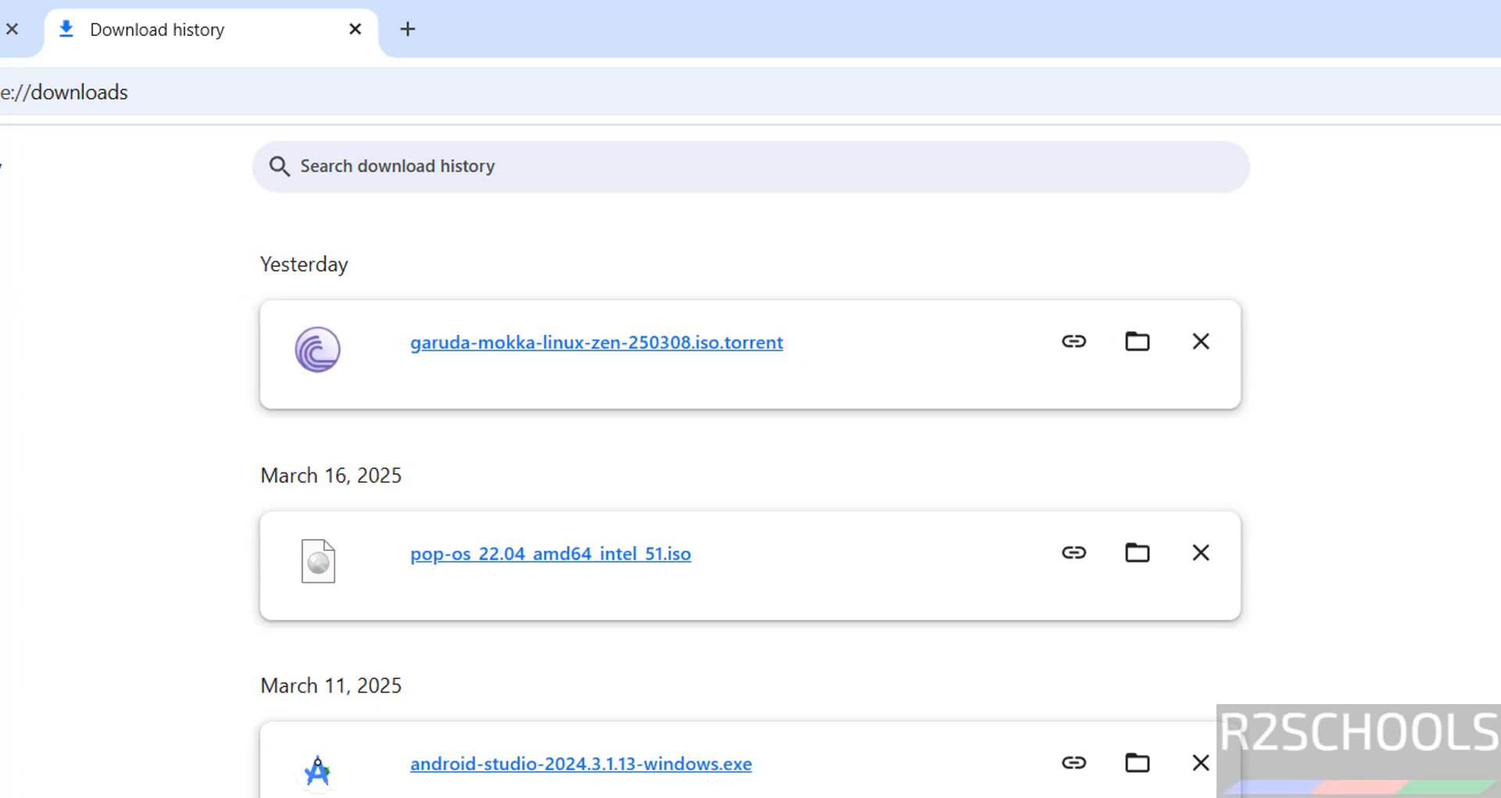
{"action": "left_click", "coordinate": [1, 30]}
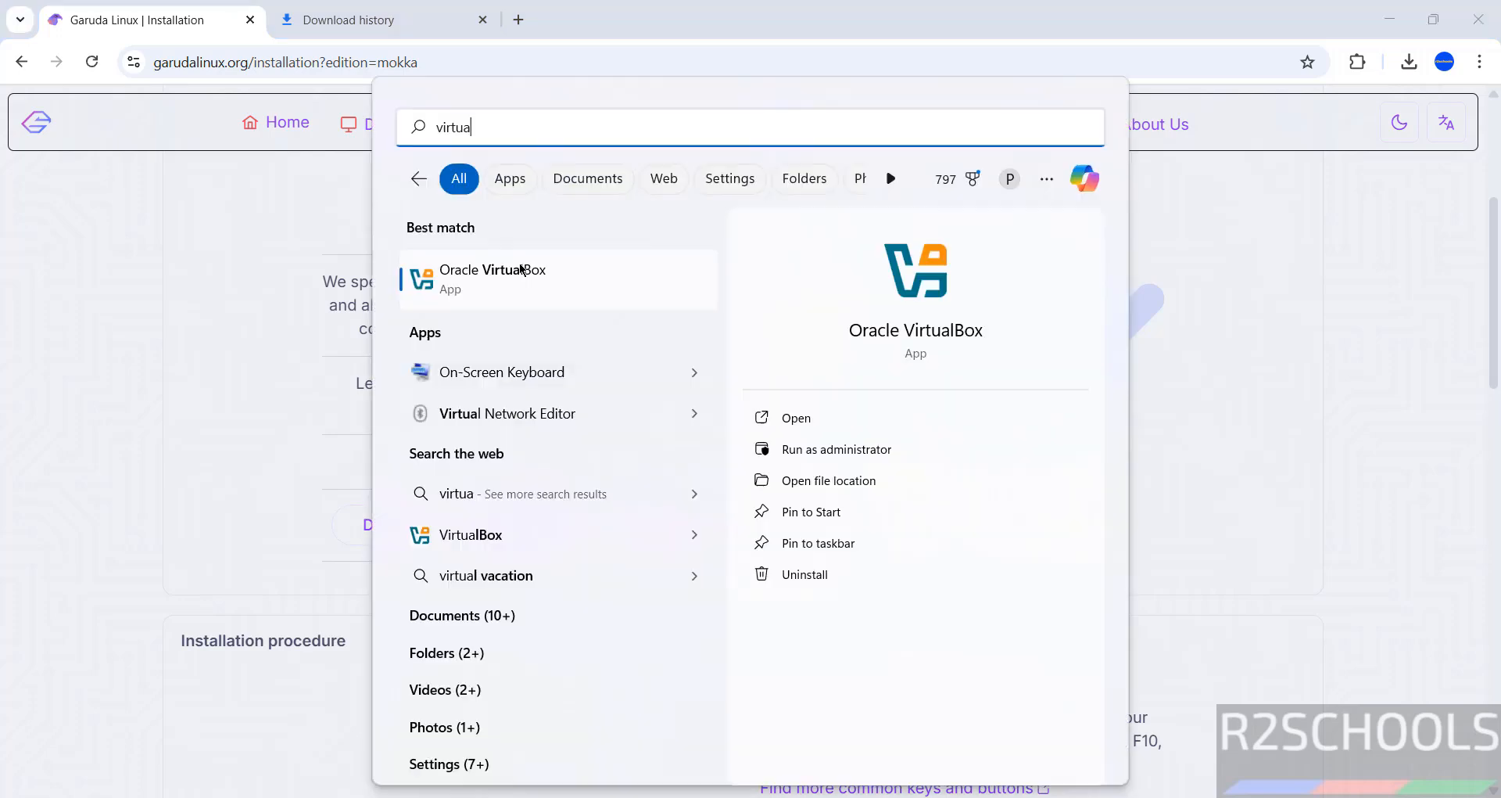
Step: Launch Oracle VirtualBox from Windows search and bring up its Machine menu
{"action": "key", "text": "Return"}
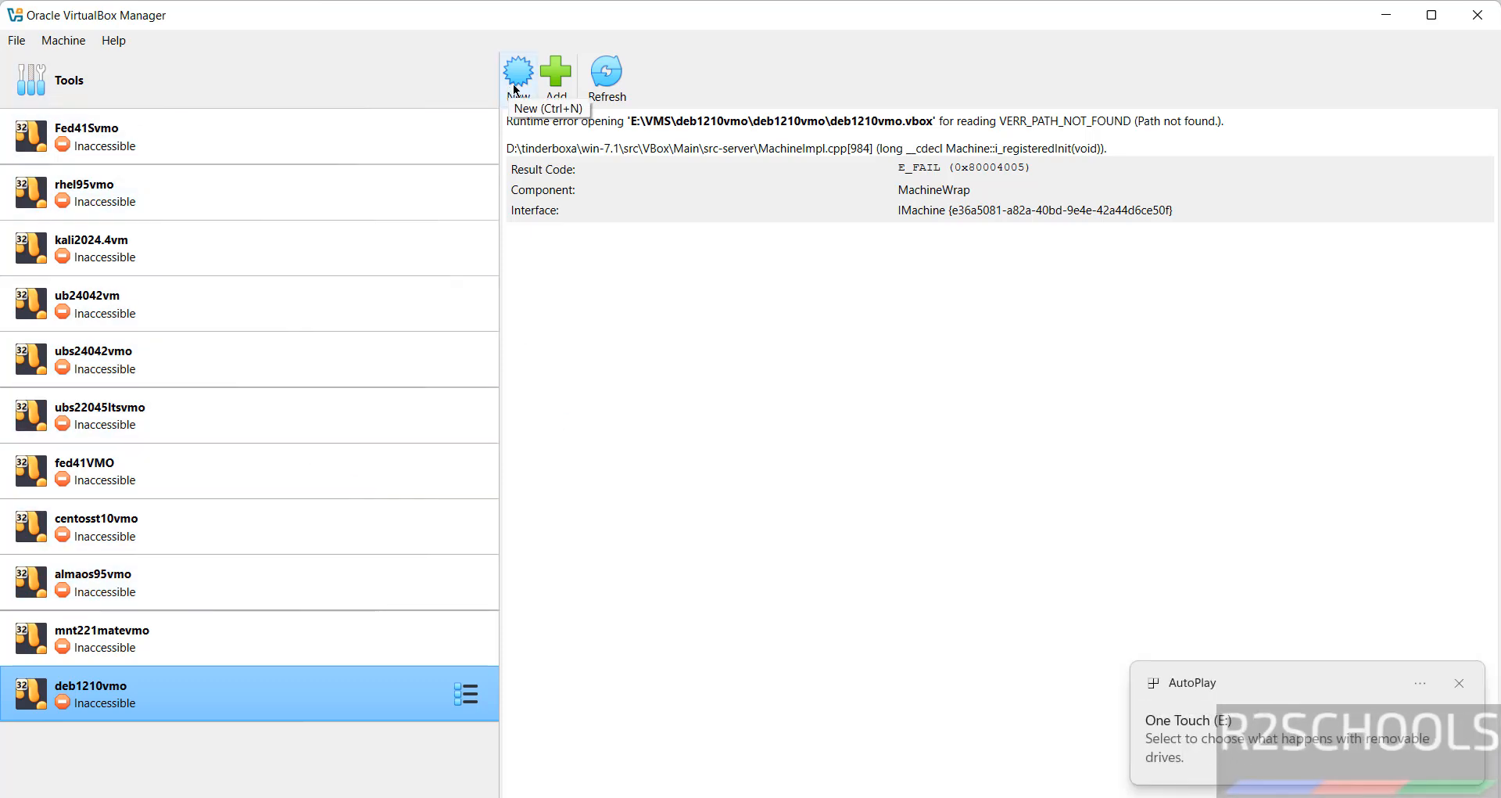
{"action": "left_click", "coordinate": [64, 41]}
Step: Start a new virtual machine and name it GarudaMokka2025VMO, correcting a typo
{"action": "left_click", "coordinate": [63, 67]}
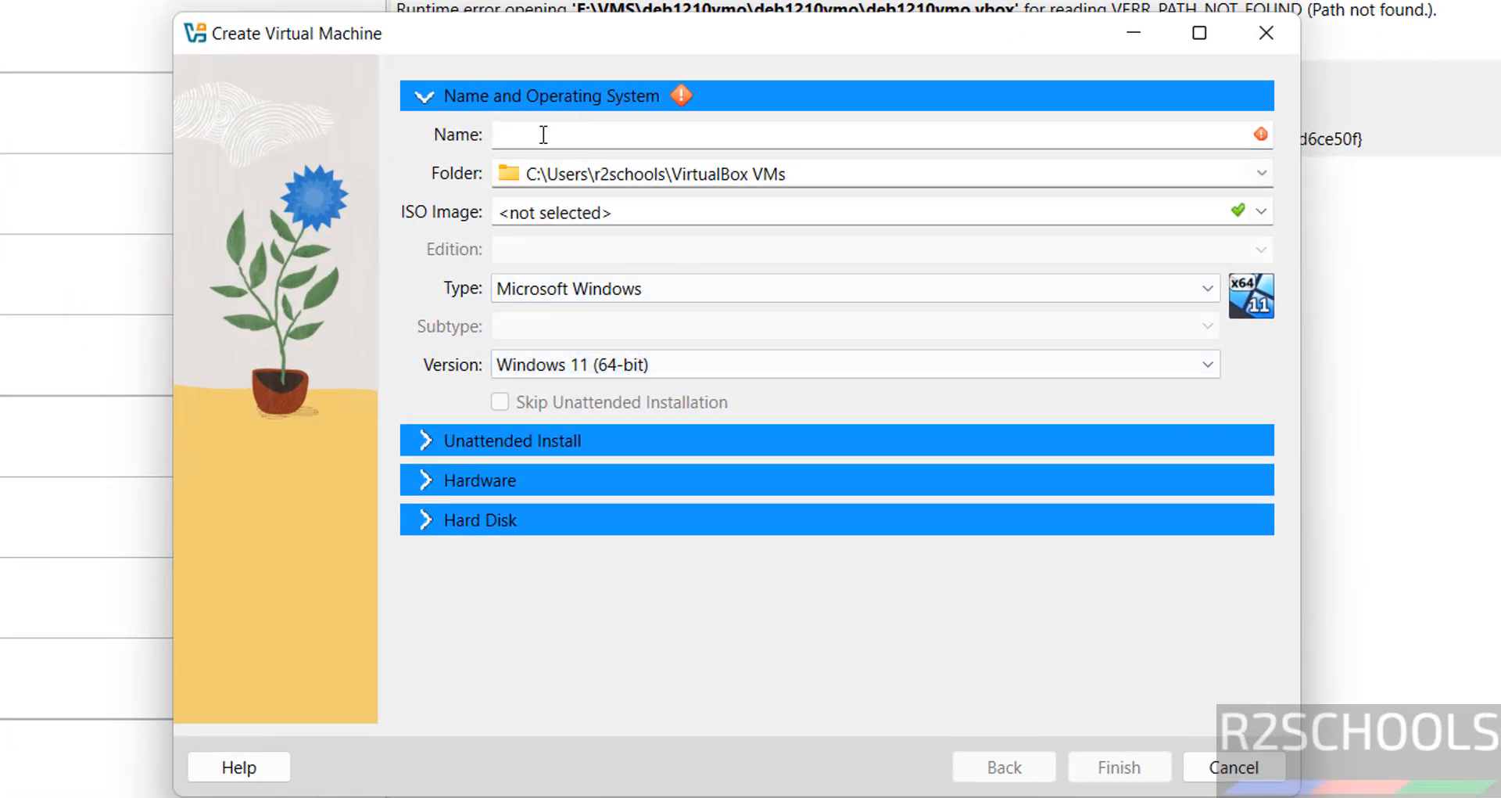
{"action": "type", "text": "Gardu"}
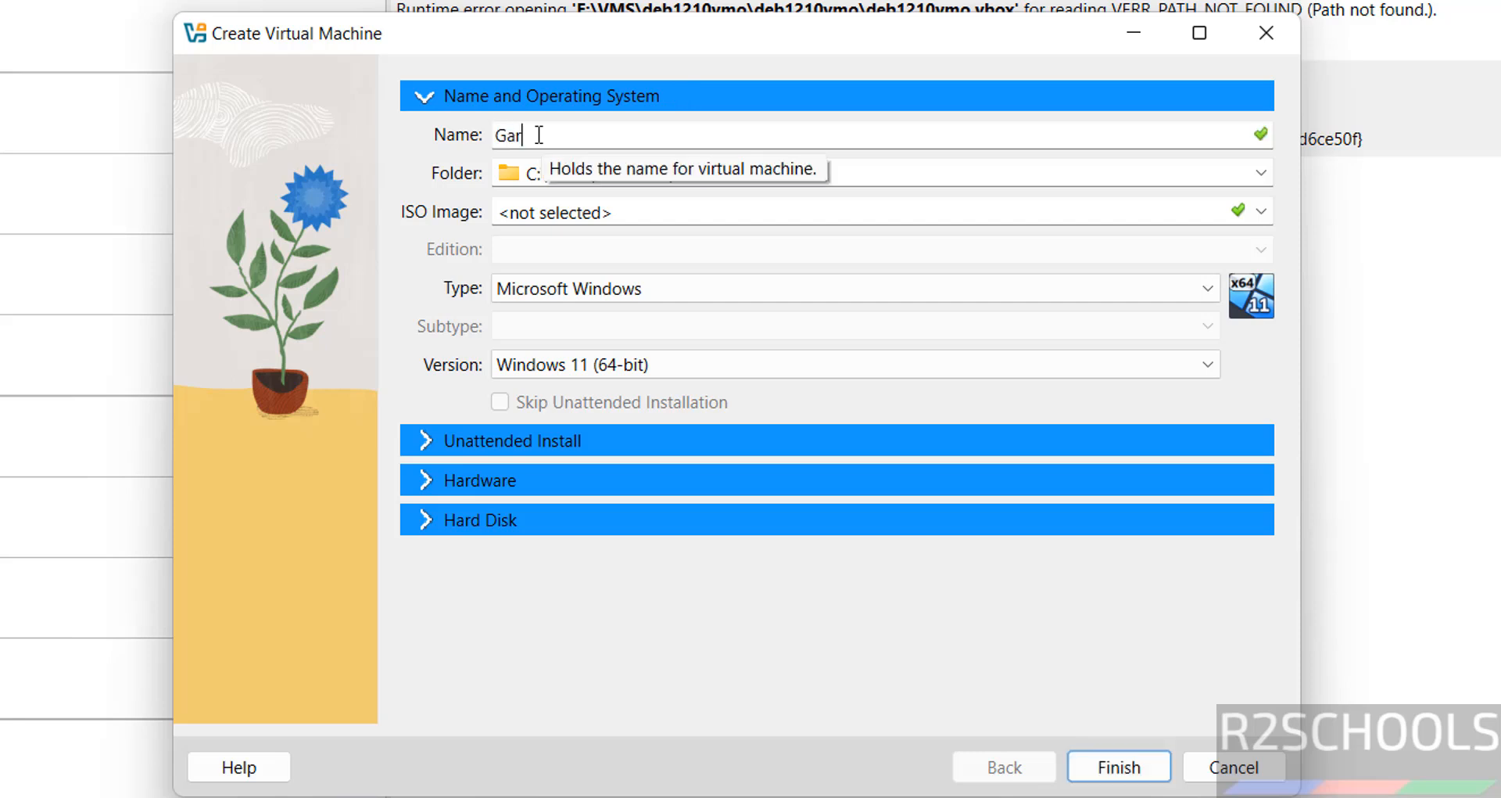
{"action": "key", "text": "BackSpace"}
{"action": "key", "text": "BackSpace"}
{"action": "type", "text": "udaMokka2025"}
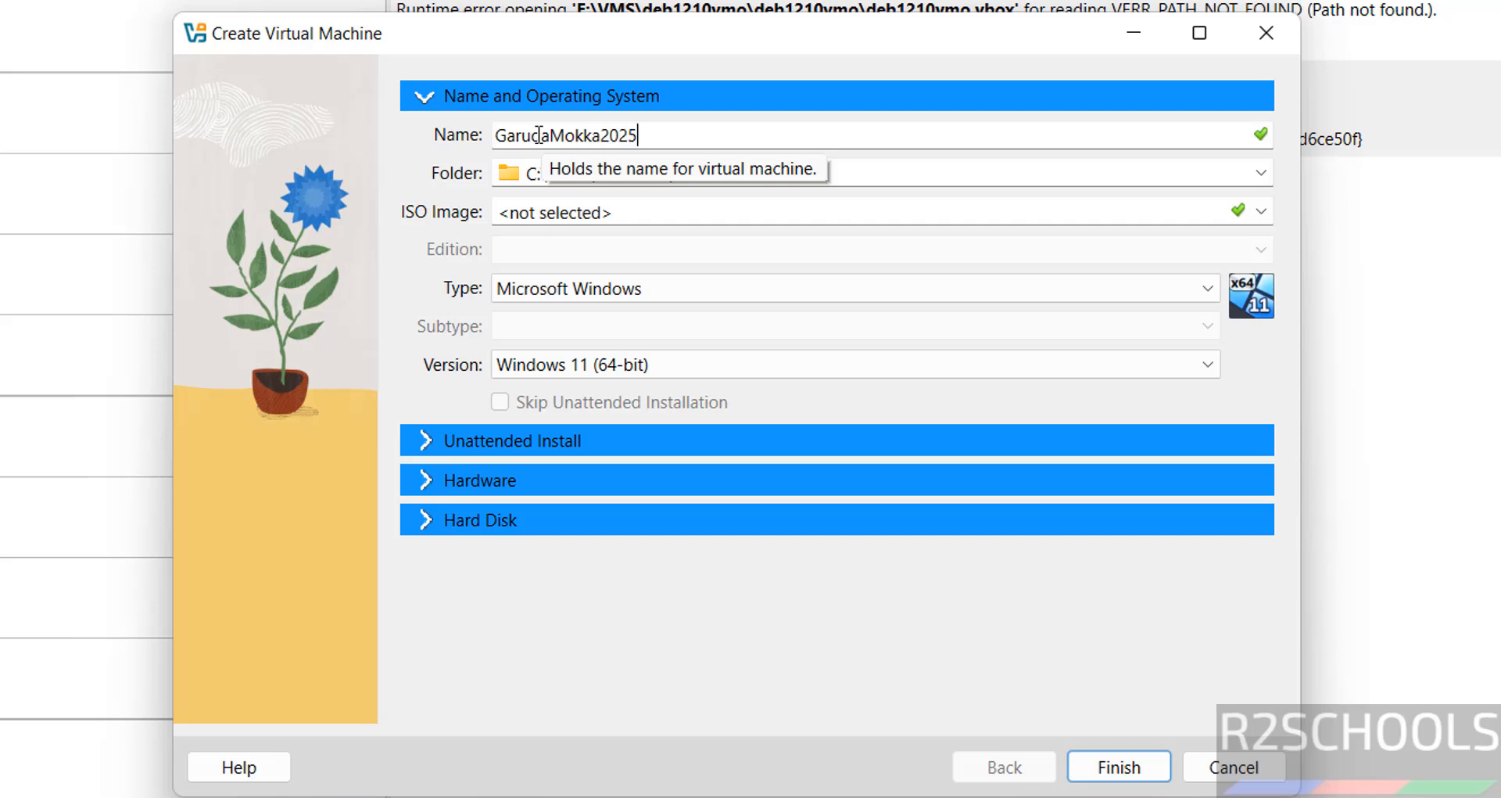
{"action": "type", "text": "VMO"}
{"action": "double_click", "coordinate": [539, 136]}
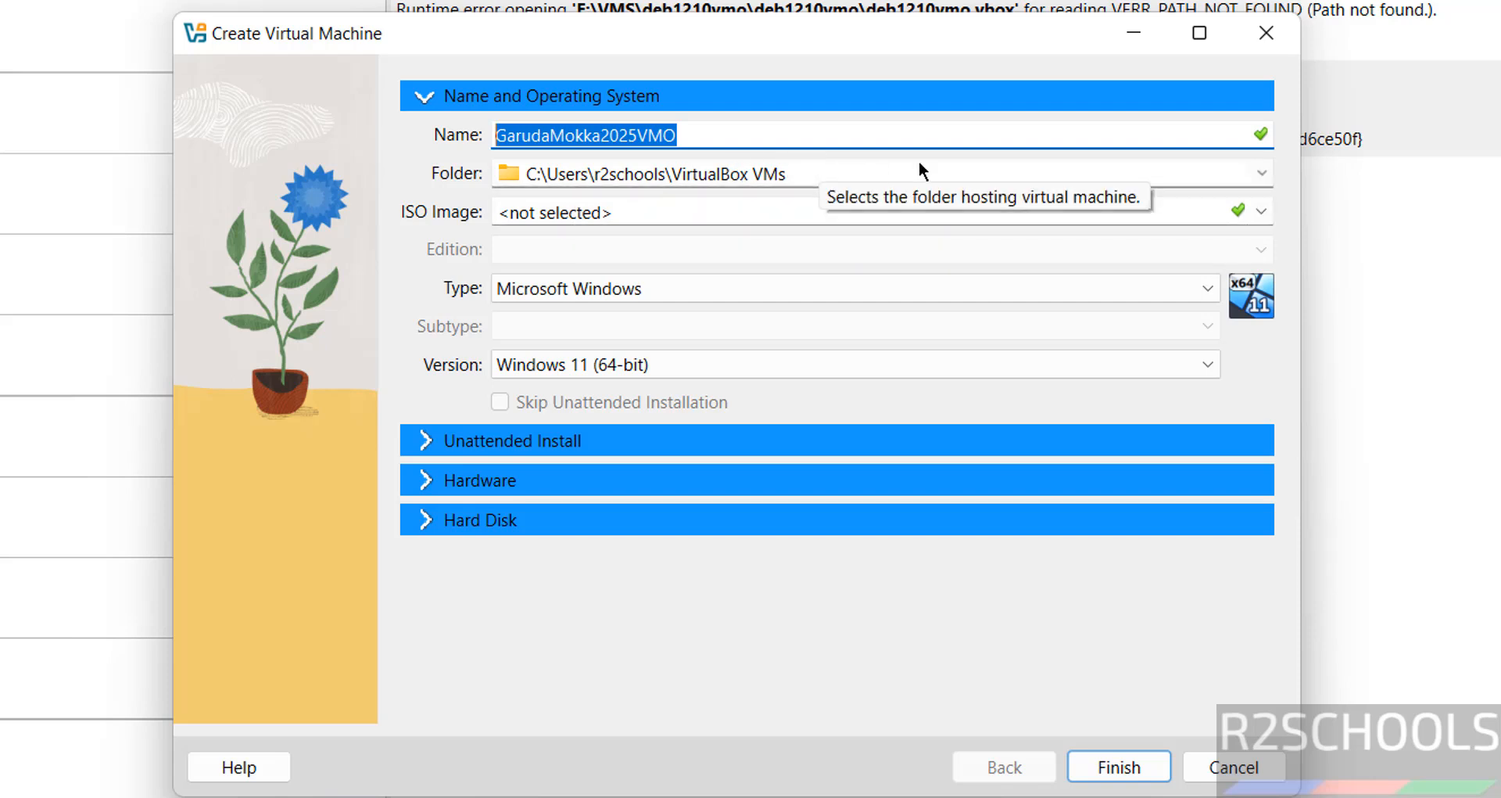
Step: Browse to E:\VMS on the One Touch drive, create a GarudaMokka2025VMO folder, and select it
{"action": "left_click", "coordinate": [1263, 173]}
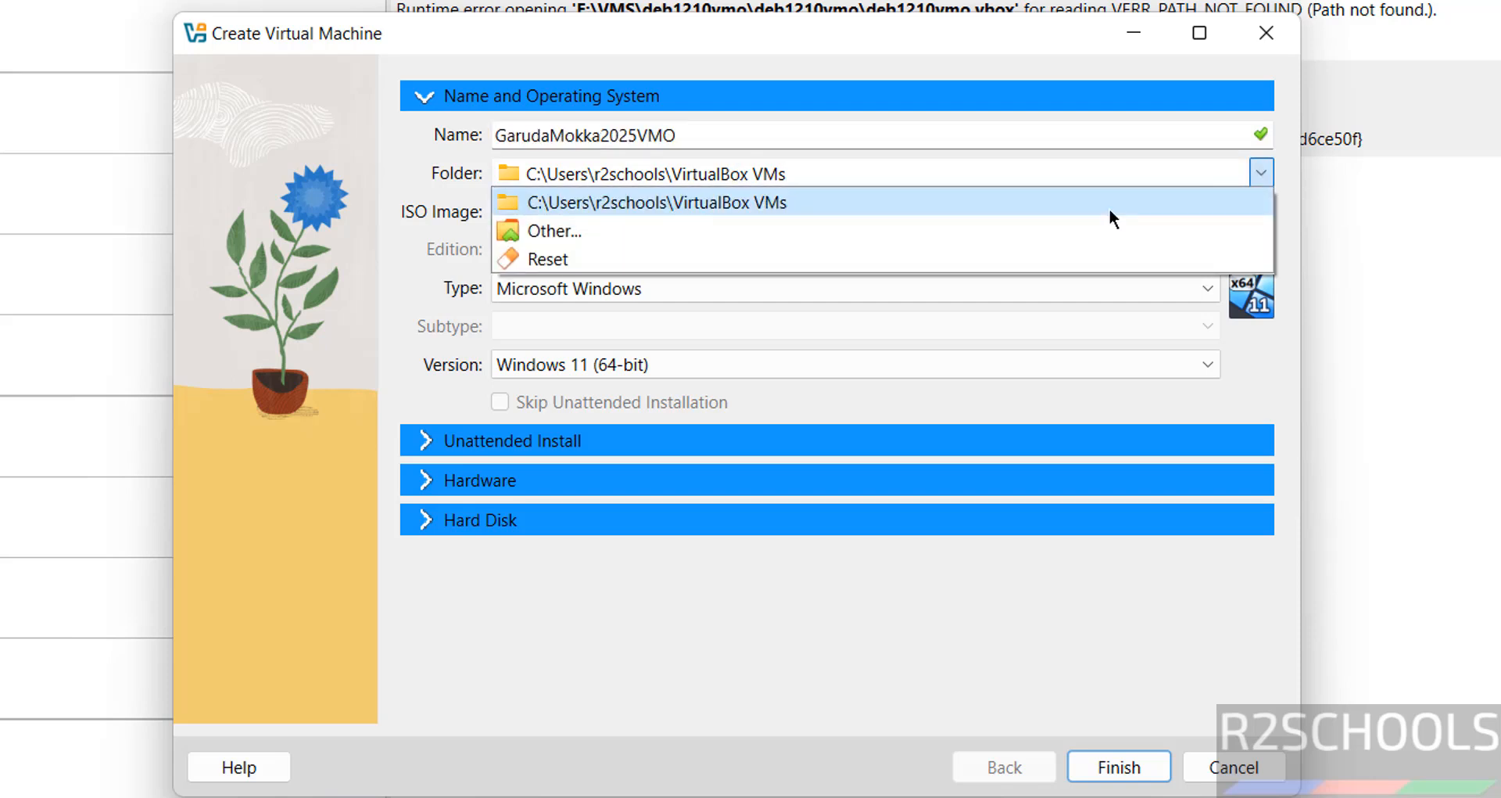
{"action": "left_click", "coordinate": [891, 231]}
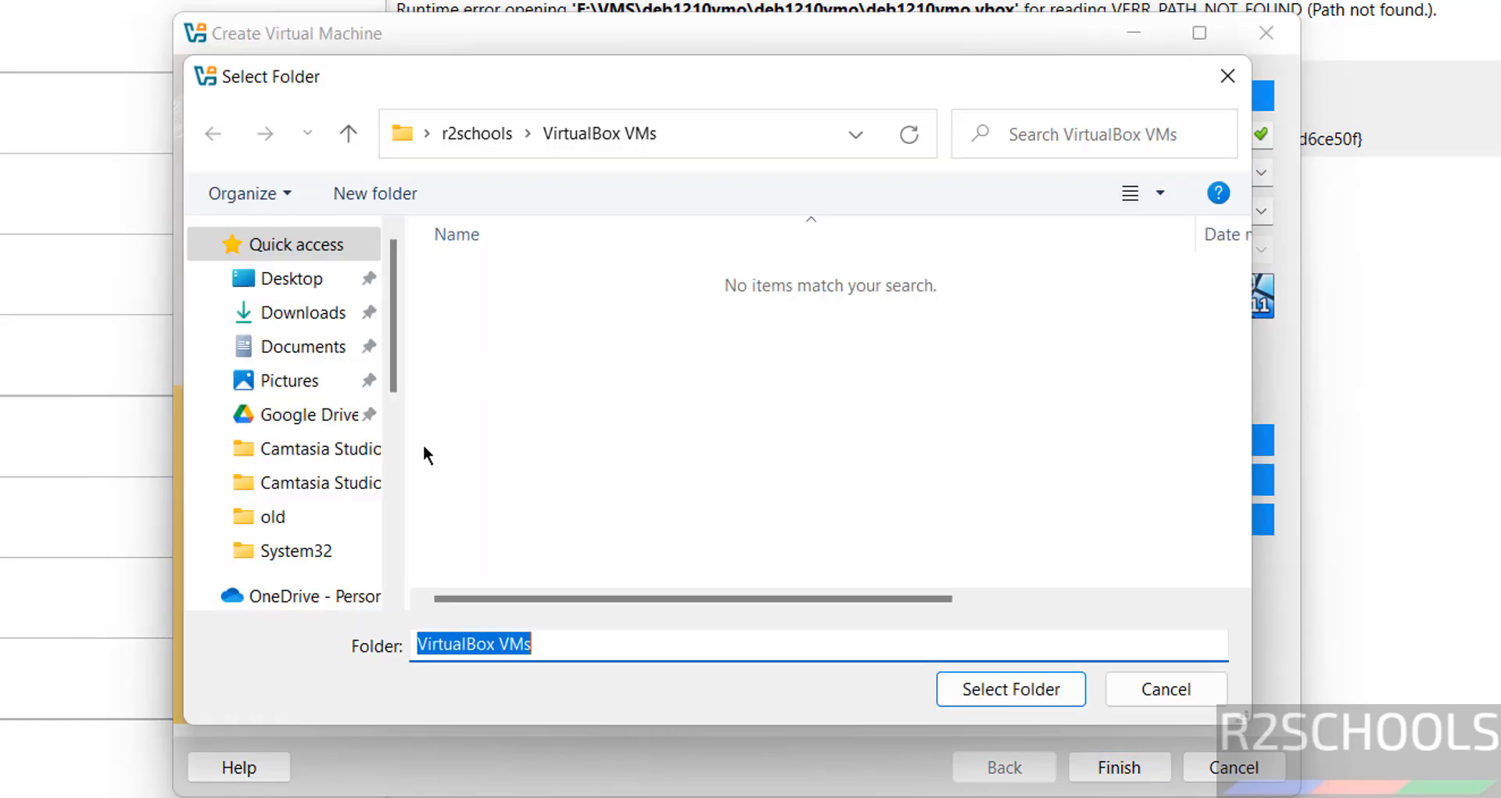
{"action": "left_click", "coordinate": [393, 494]}
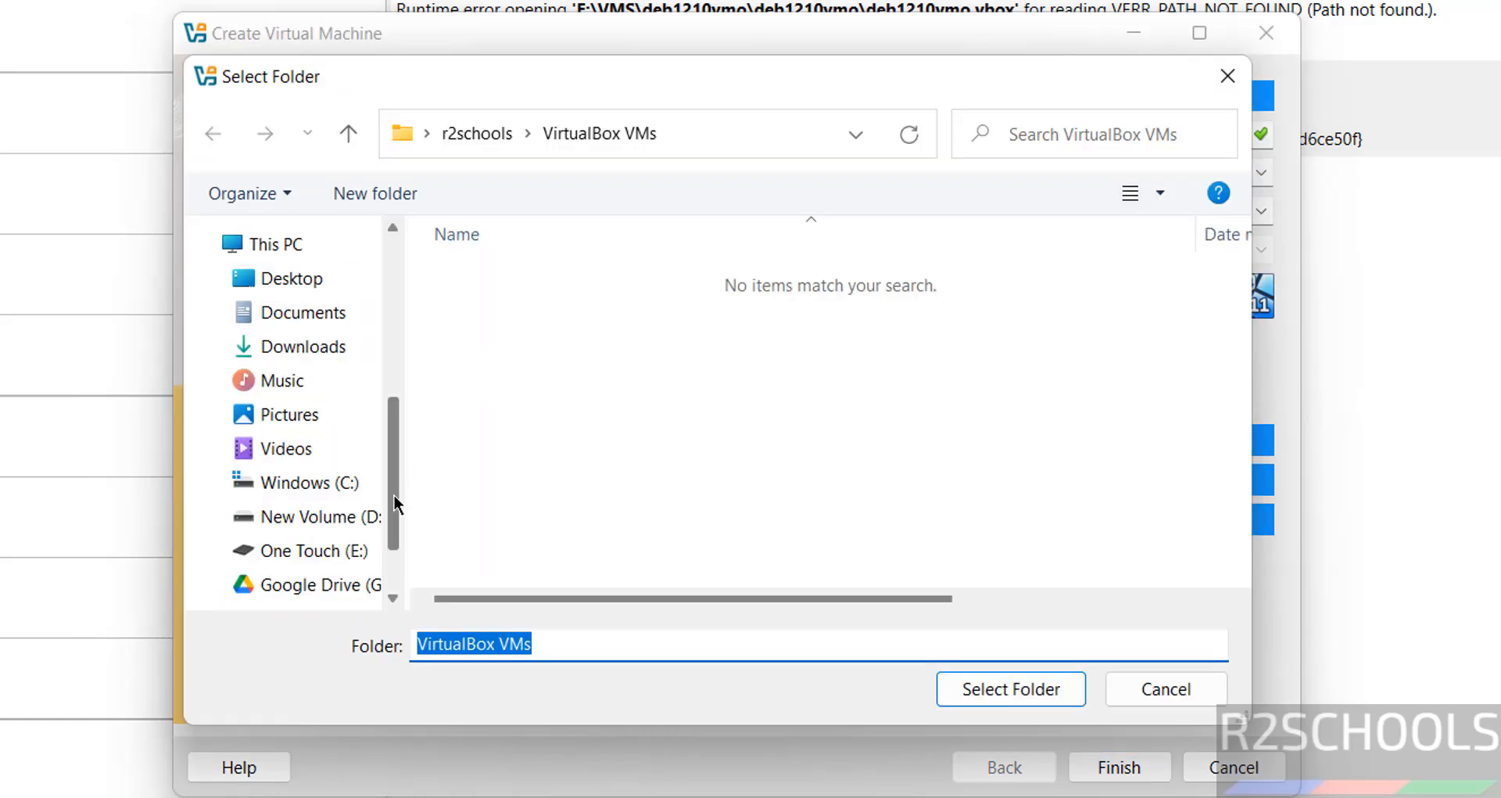
{"action": "left_click", "coordinate": [335, 549]}
{"action": "double_click", "coordinate": [495, 493]}
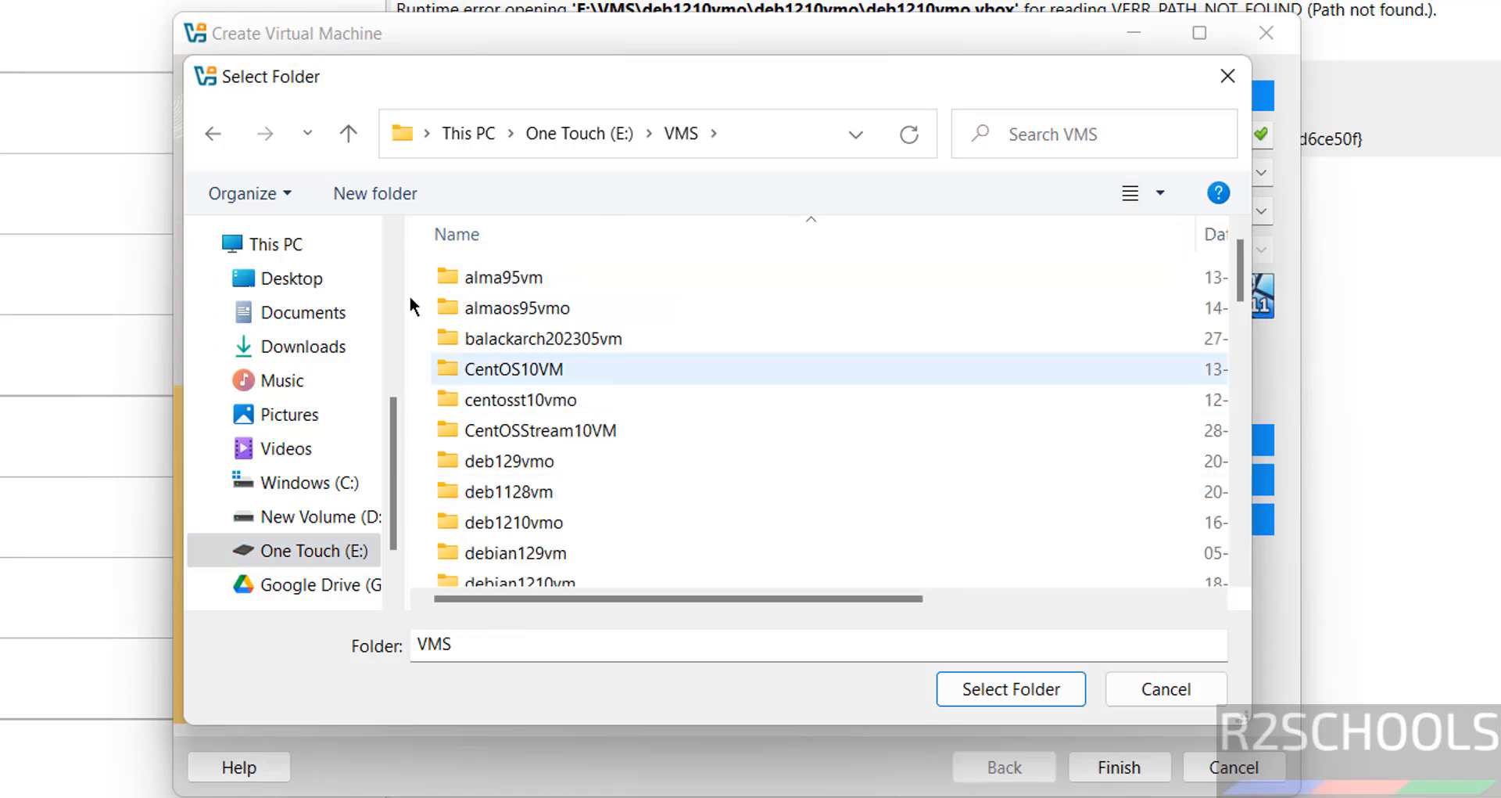
{"action": "left_click", "coordinate": [385, 191]}
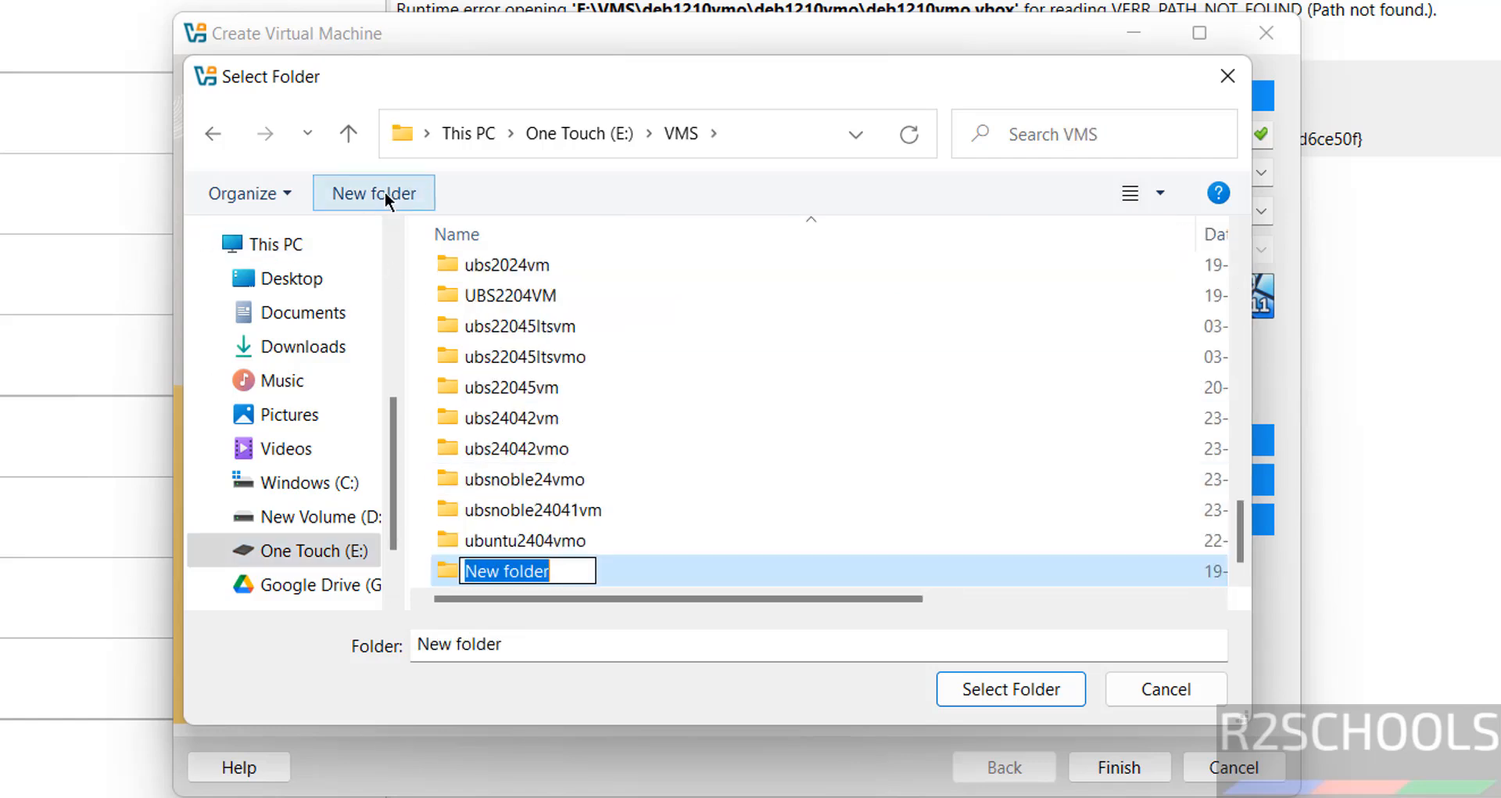
{"action": "type", "text": "GarudaMokka2025VMO"}
{"action": "key", "text": "Return"}
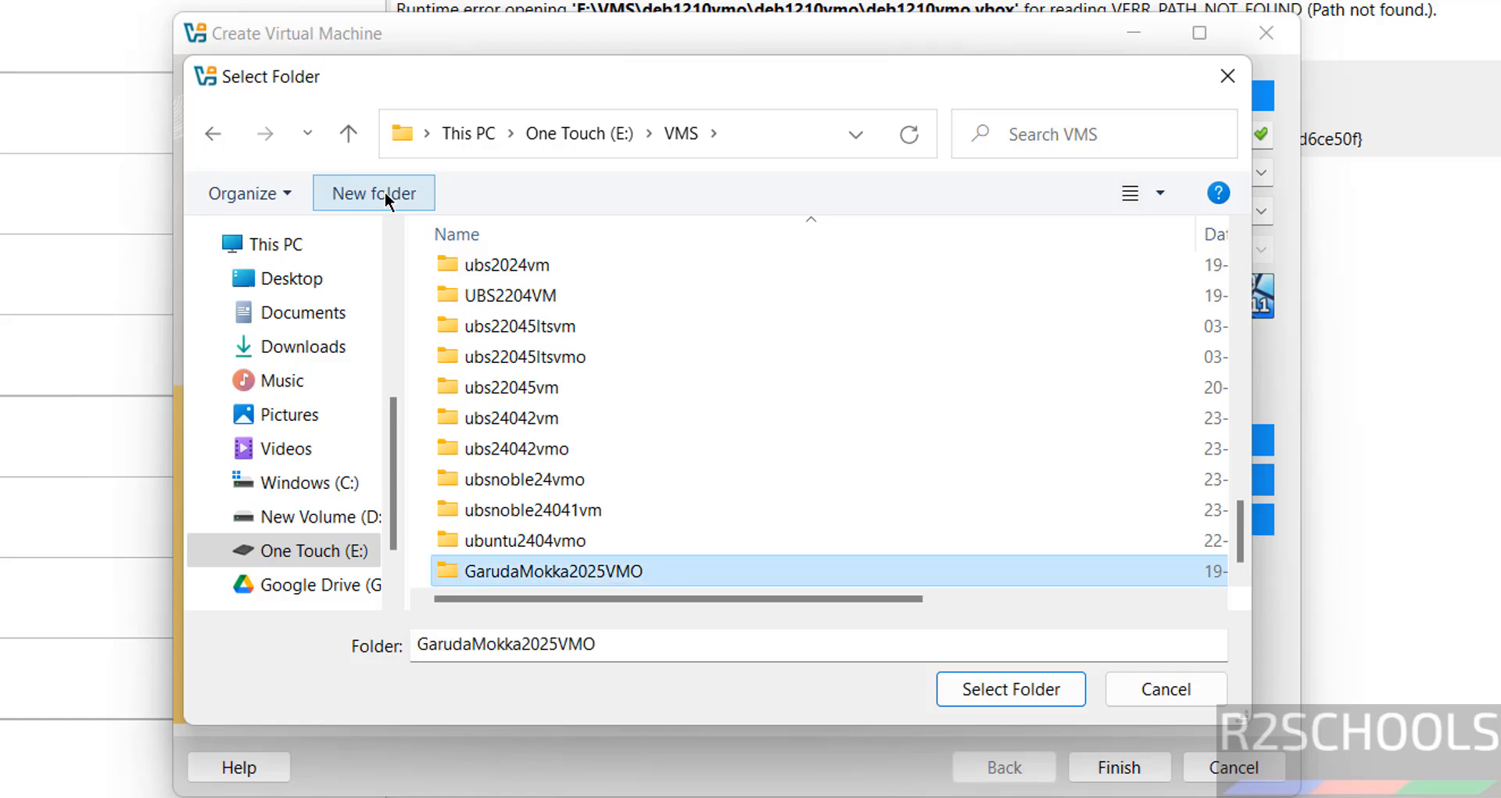
{"action": "key", "text": "Return"}
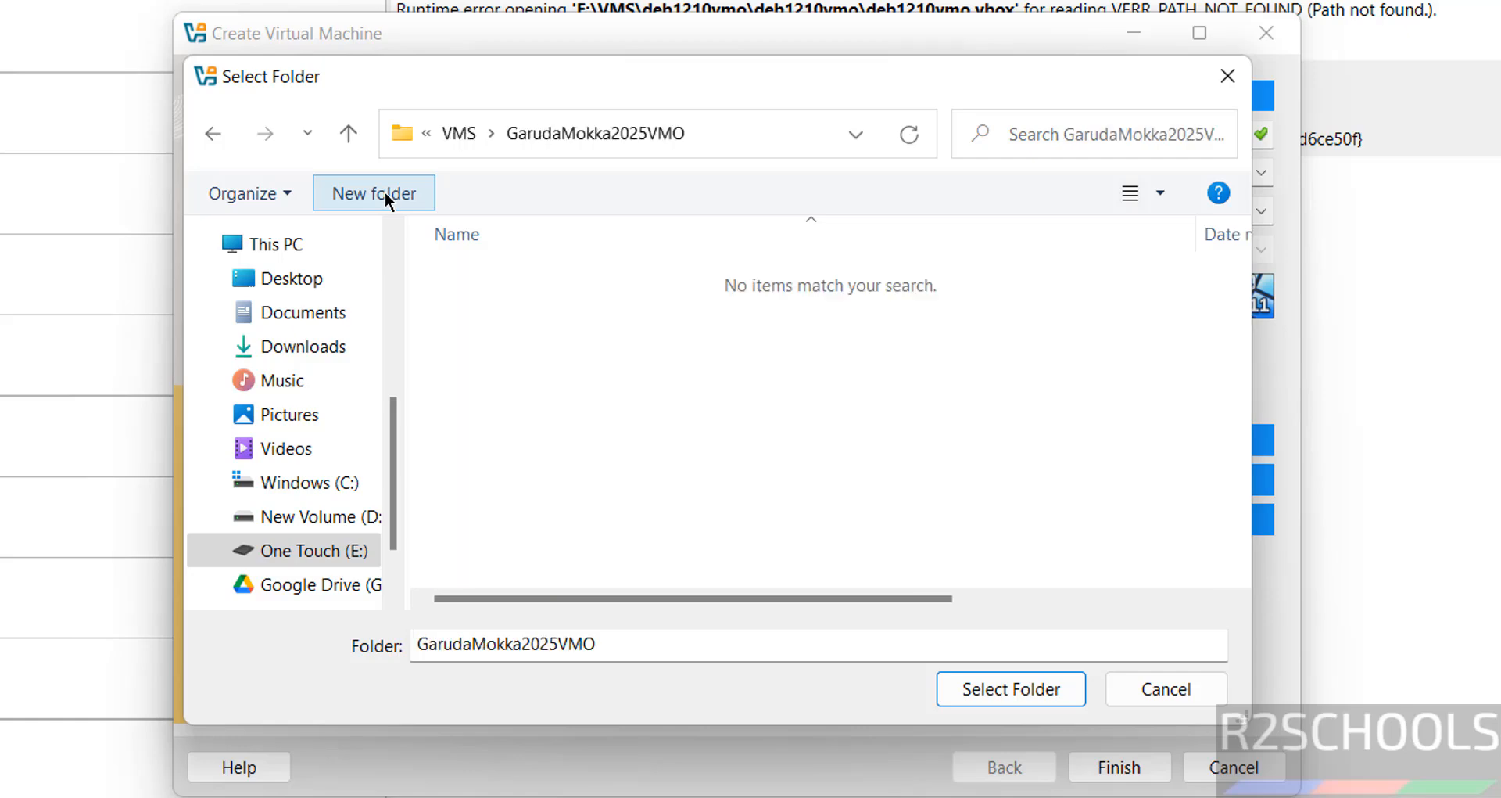
{"action": "left_click", "coordinate": [1032, 690]}
Step: Attach garuda-mokka-linux-zen-250308.iso from Downloads as the VM's ISO image
{"action": "left_click", "coordinate": [1261, 211]}
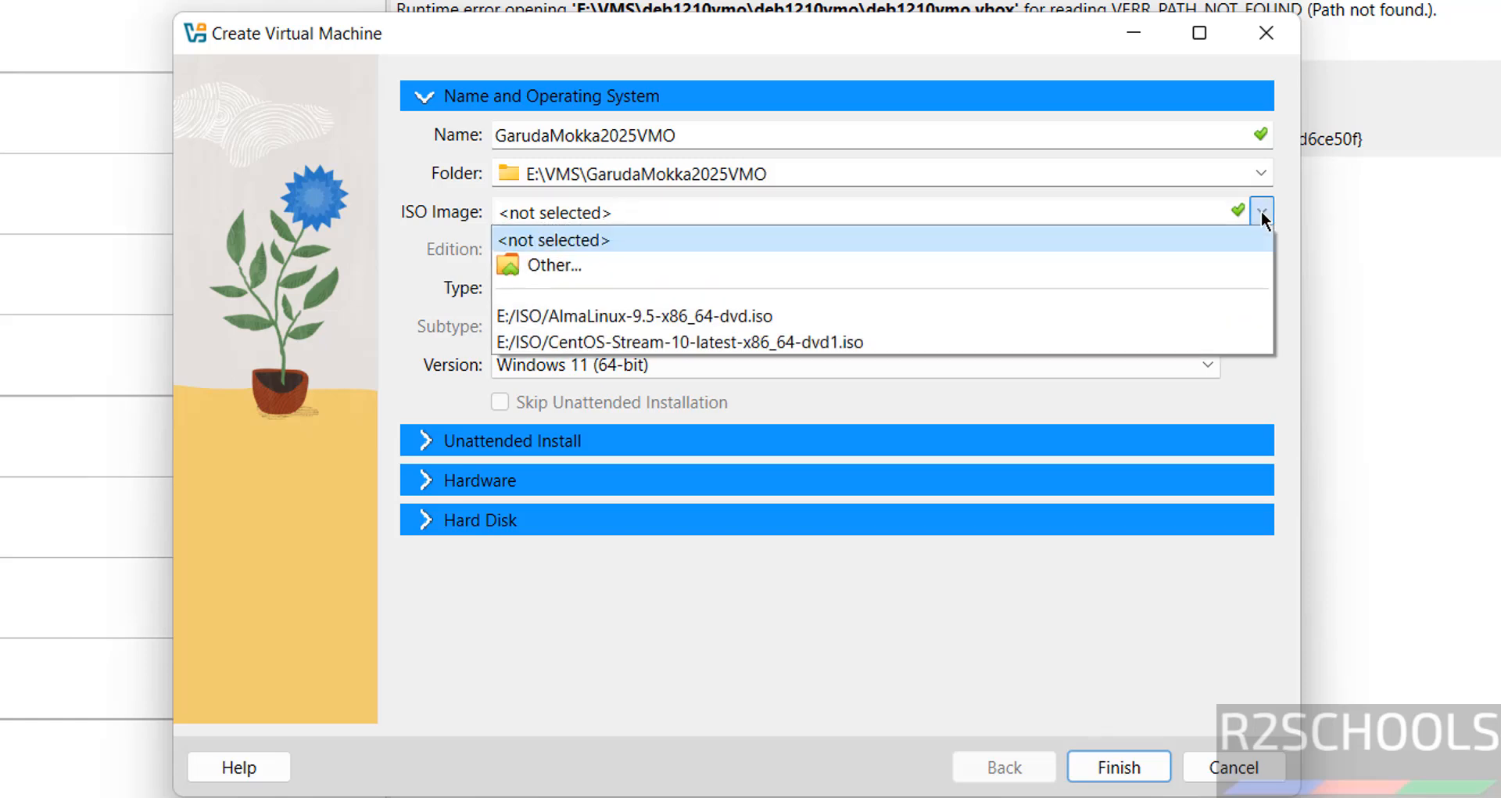
{"action": "left_click", "coordinate": [668, 257]}
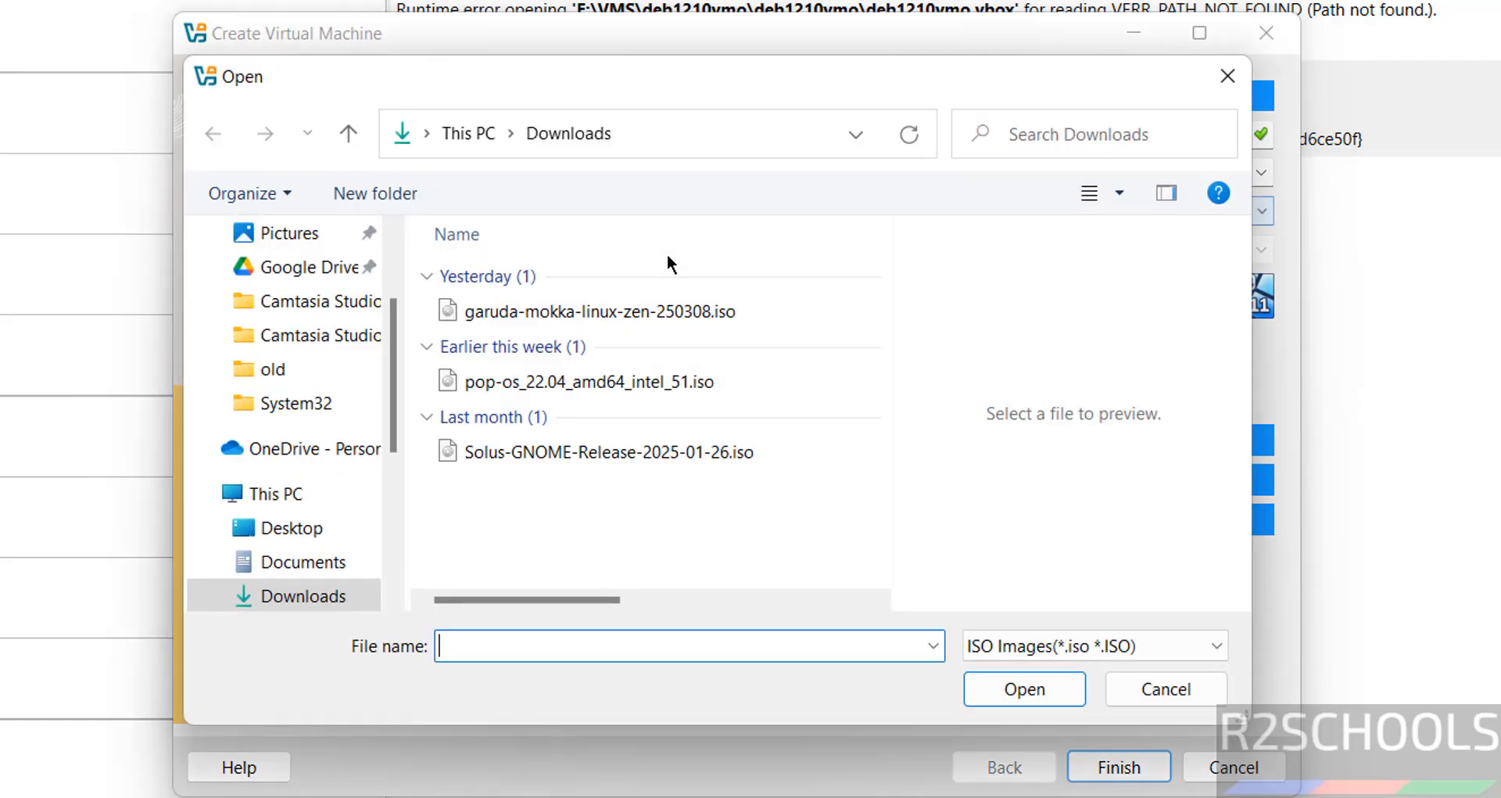
{"action": "left_click", "coordinate": [607, 319]}
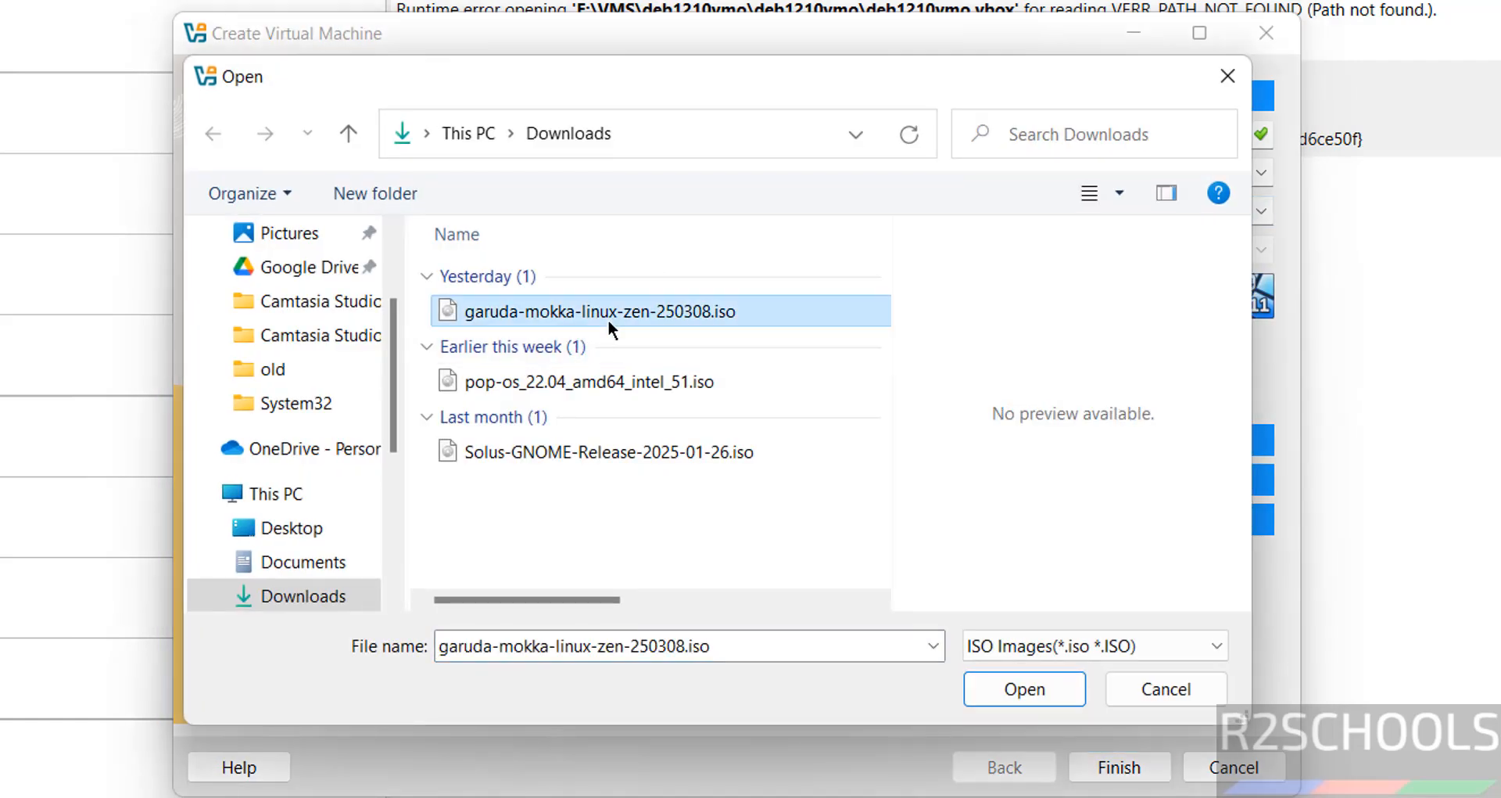
{"action": "left_click", "coordinate": [1037, 692]}
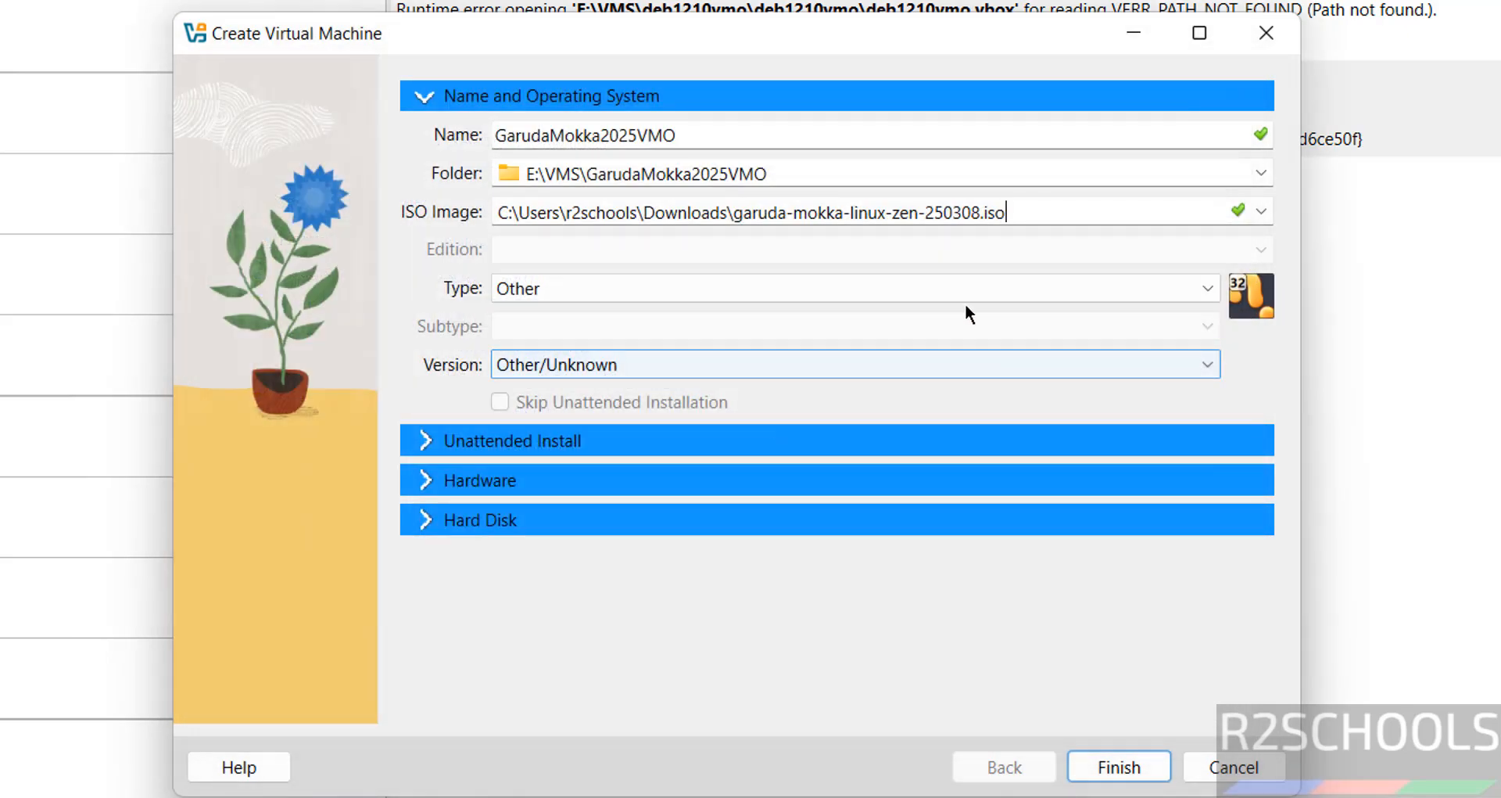
Step: Set the OS Type to Linux with Subtype ArchLinux, giving Arch Linux (64-bit)
{"action": "left_click", "coordinate": [979, 288]}
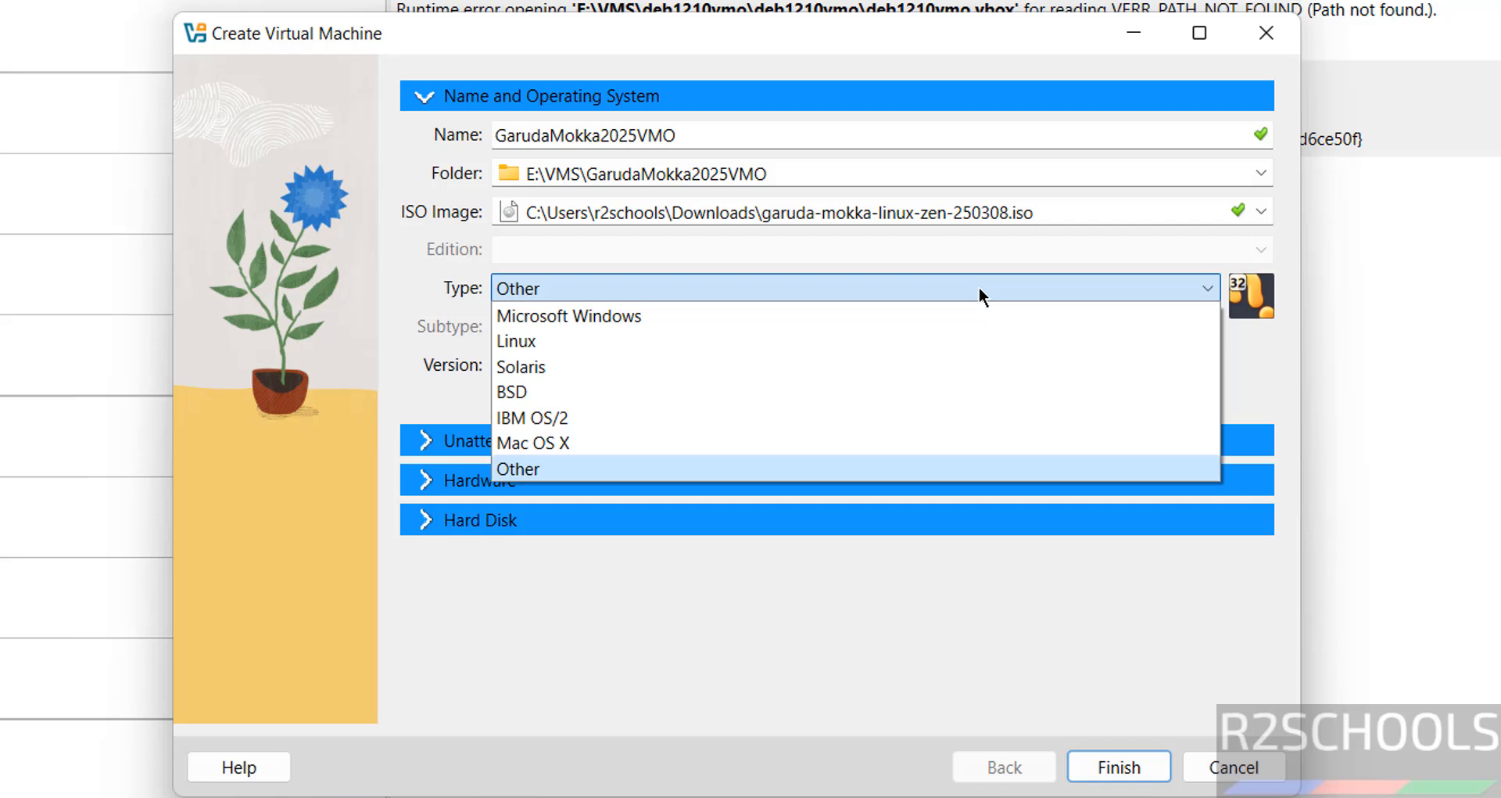
{"action": "left_click", "coordinate": [602, 337]}
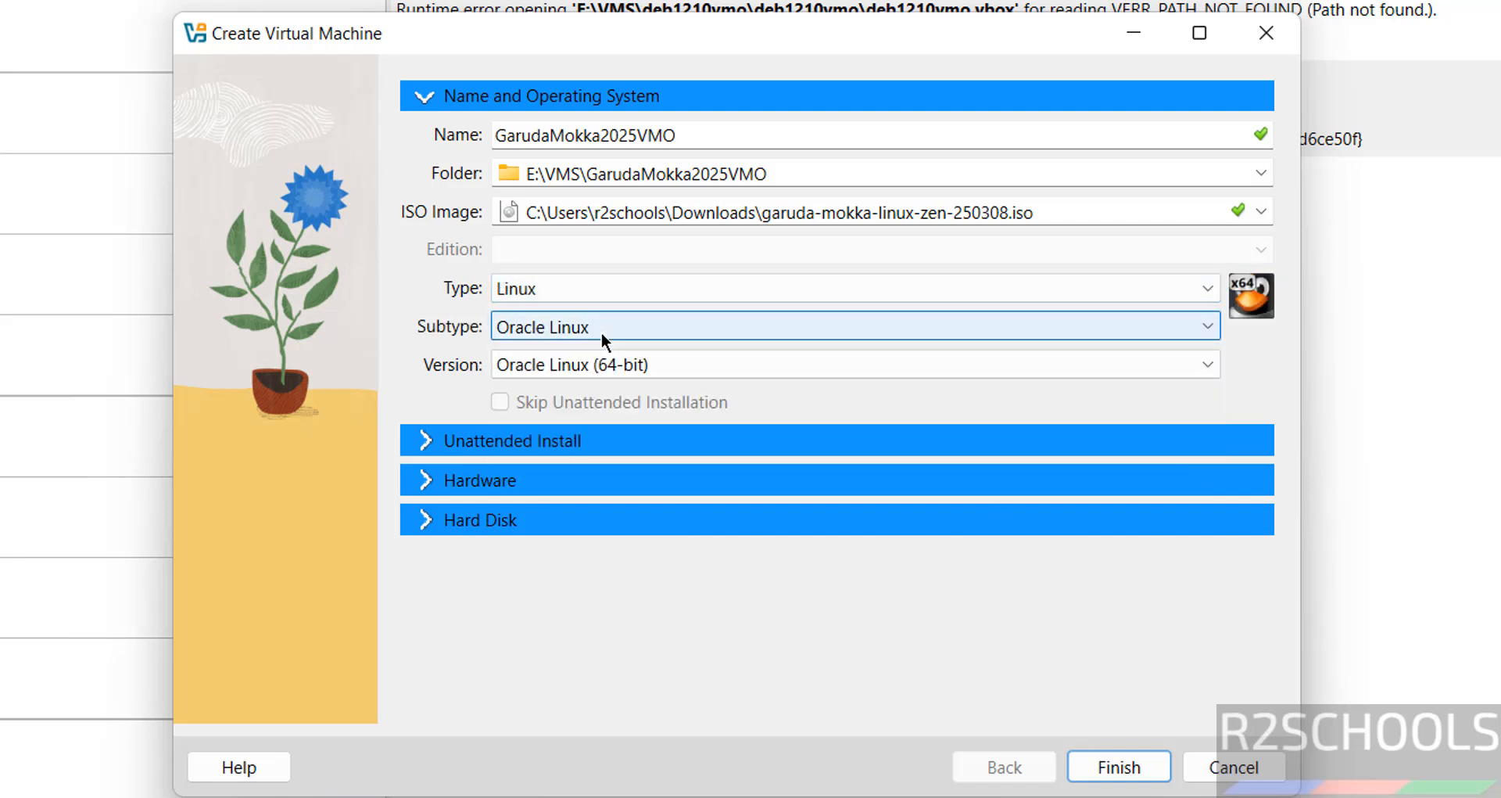
{"action": "left_click", "coordinate": [602, 332]}
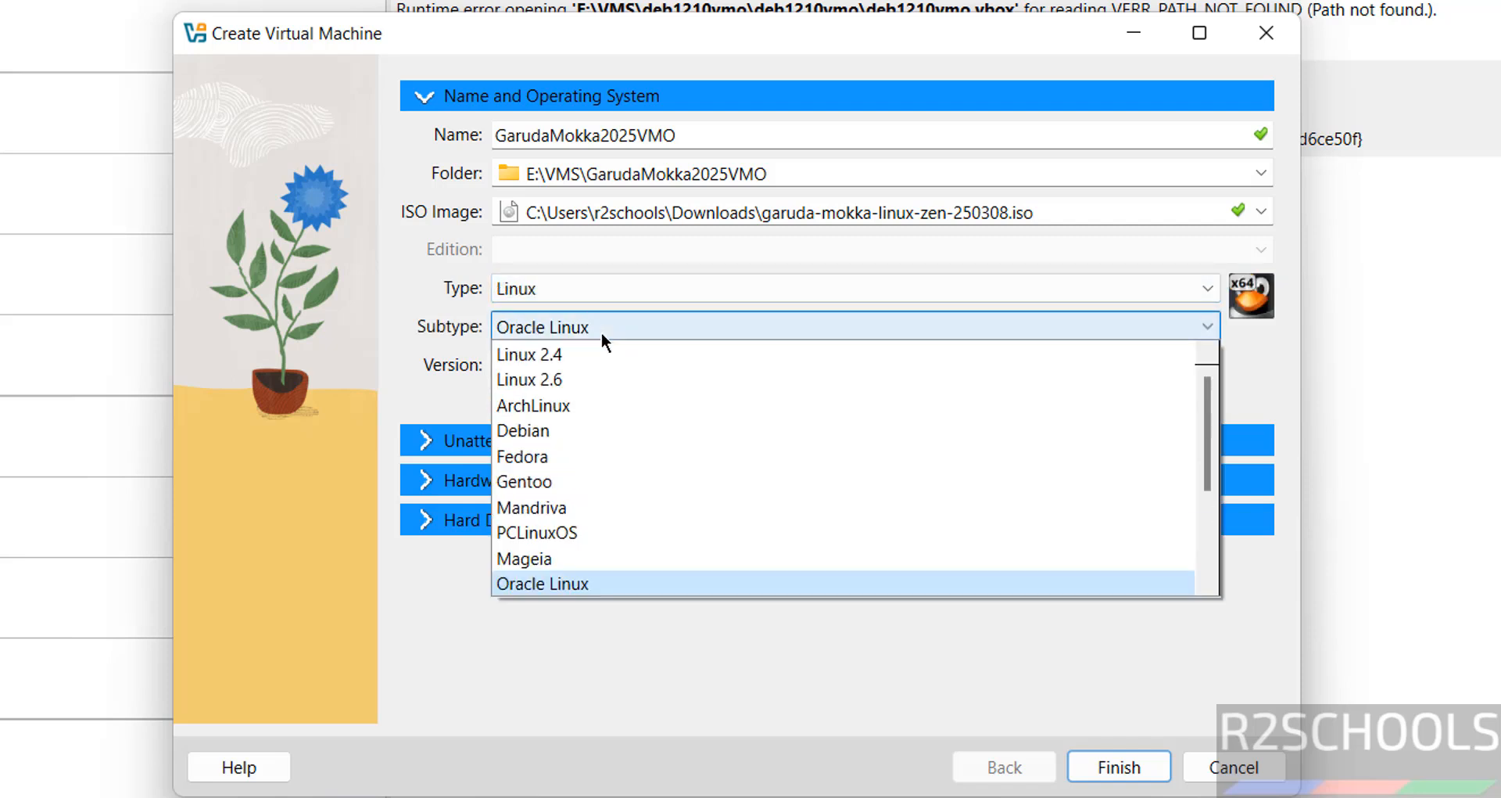
{"action": "left_click", "coordinate": [541, 403]}
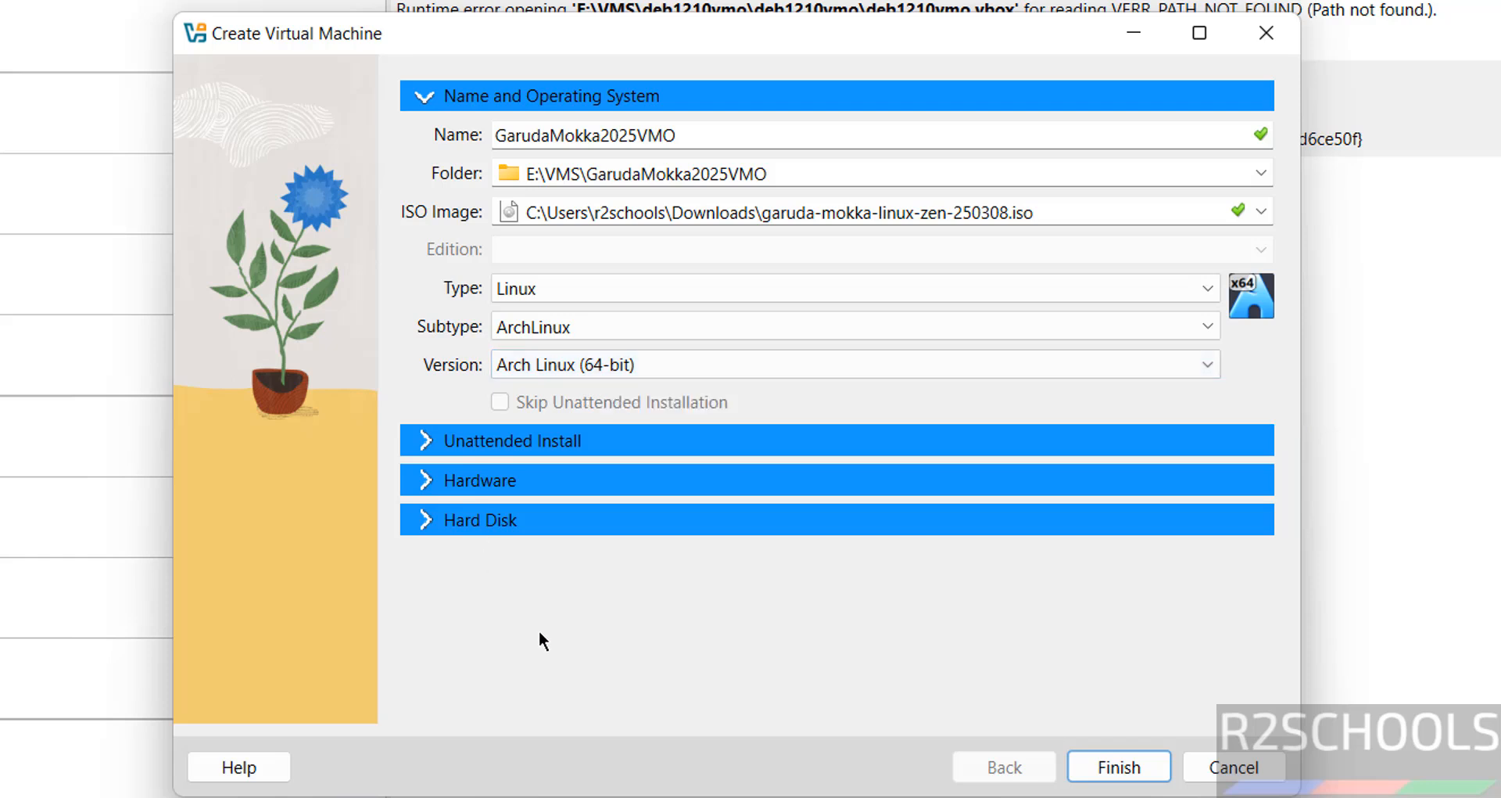
Step: Give the VM 4096 MB of base memory and 2 processors
{"action": "left_click", "coordinate": [432, 486]}
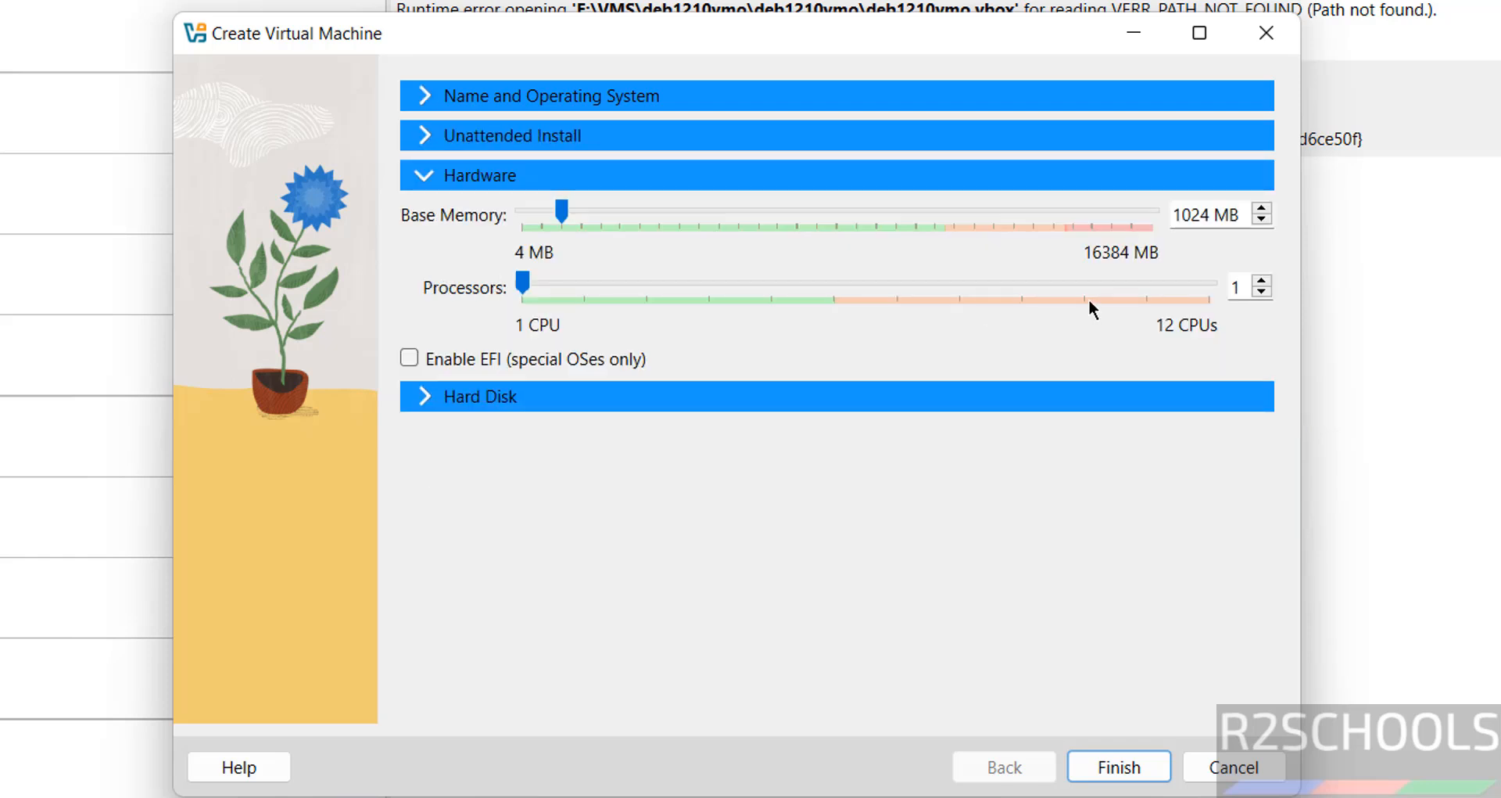
{"action": "double_click", "coordinate": [1178, 214]}
{"action": "type", "text": "4096"}
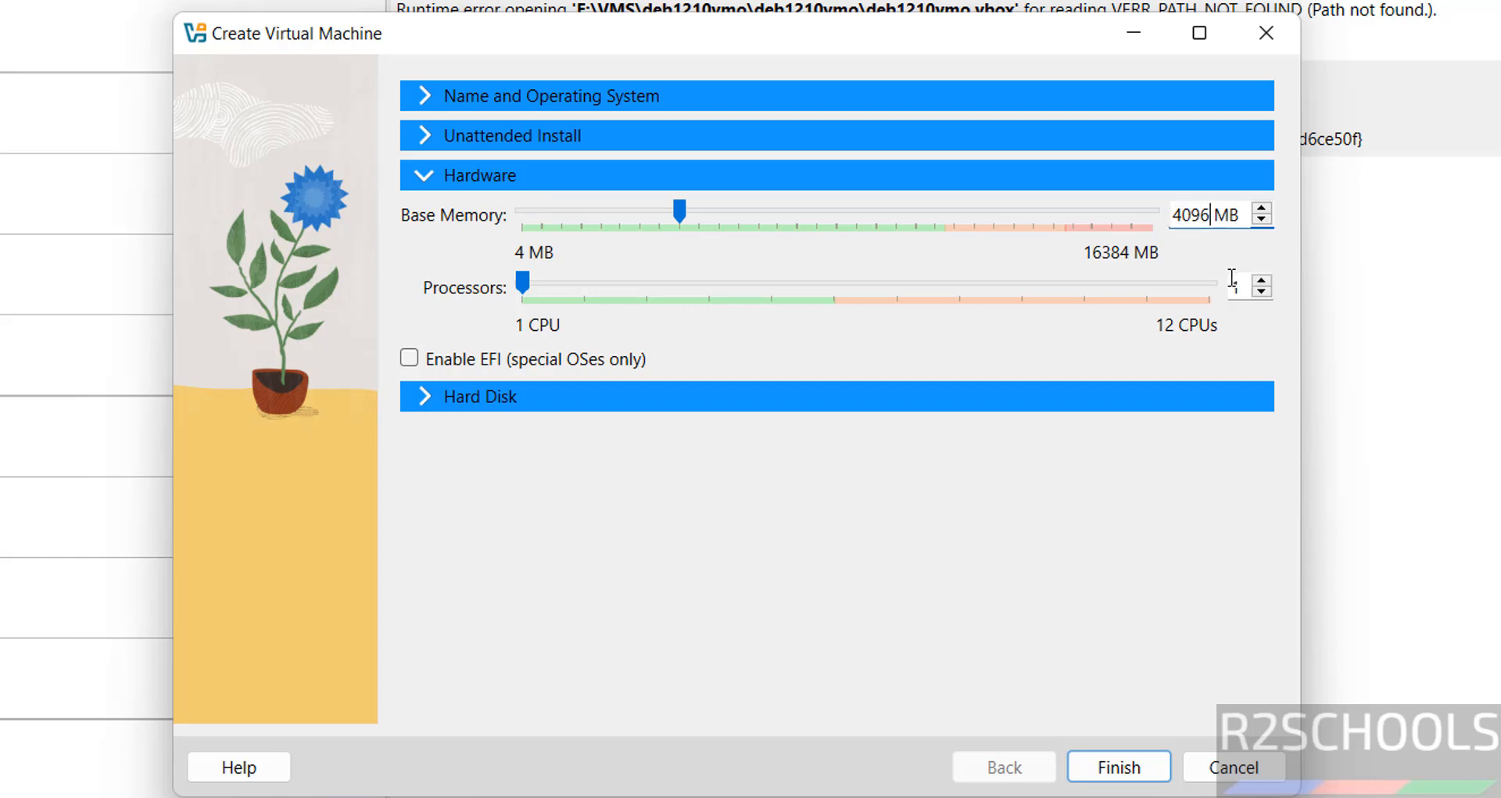
{"action": "double_click", "coordinate": [1236, 286]}
{"action": "type", "text": "2"}
Step: Size the virtual hard disk at 50 GB and finish creating the VM
{"action": "left_click", "coordinate": [485, 385]}
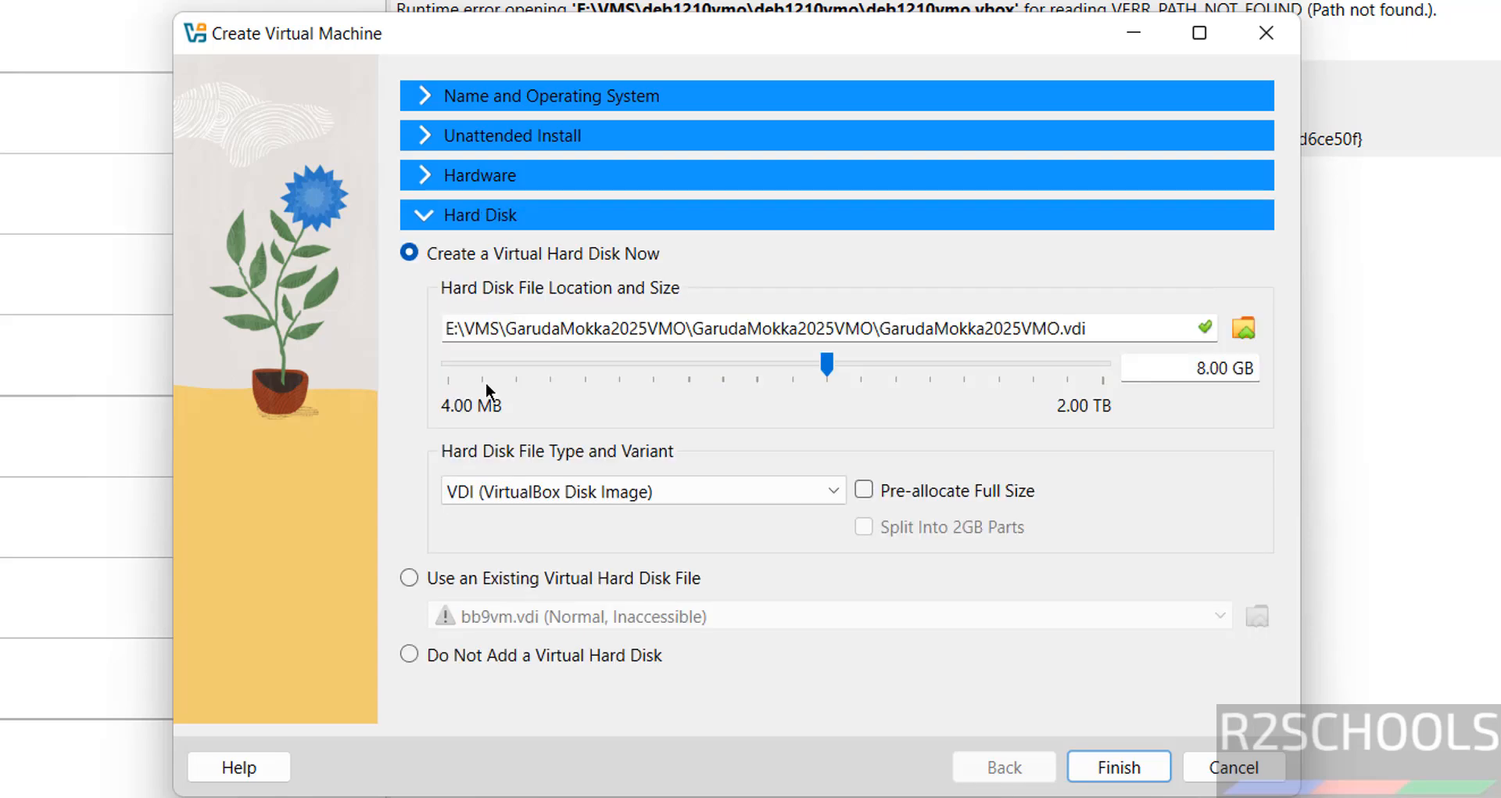
{"action": "double_click", "coordinate": [1194, 369]}
{"action": "type", "text": "50"}
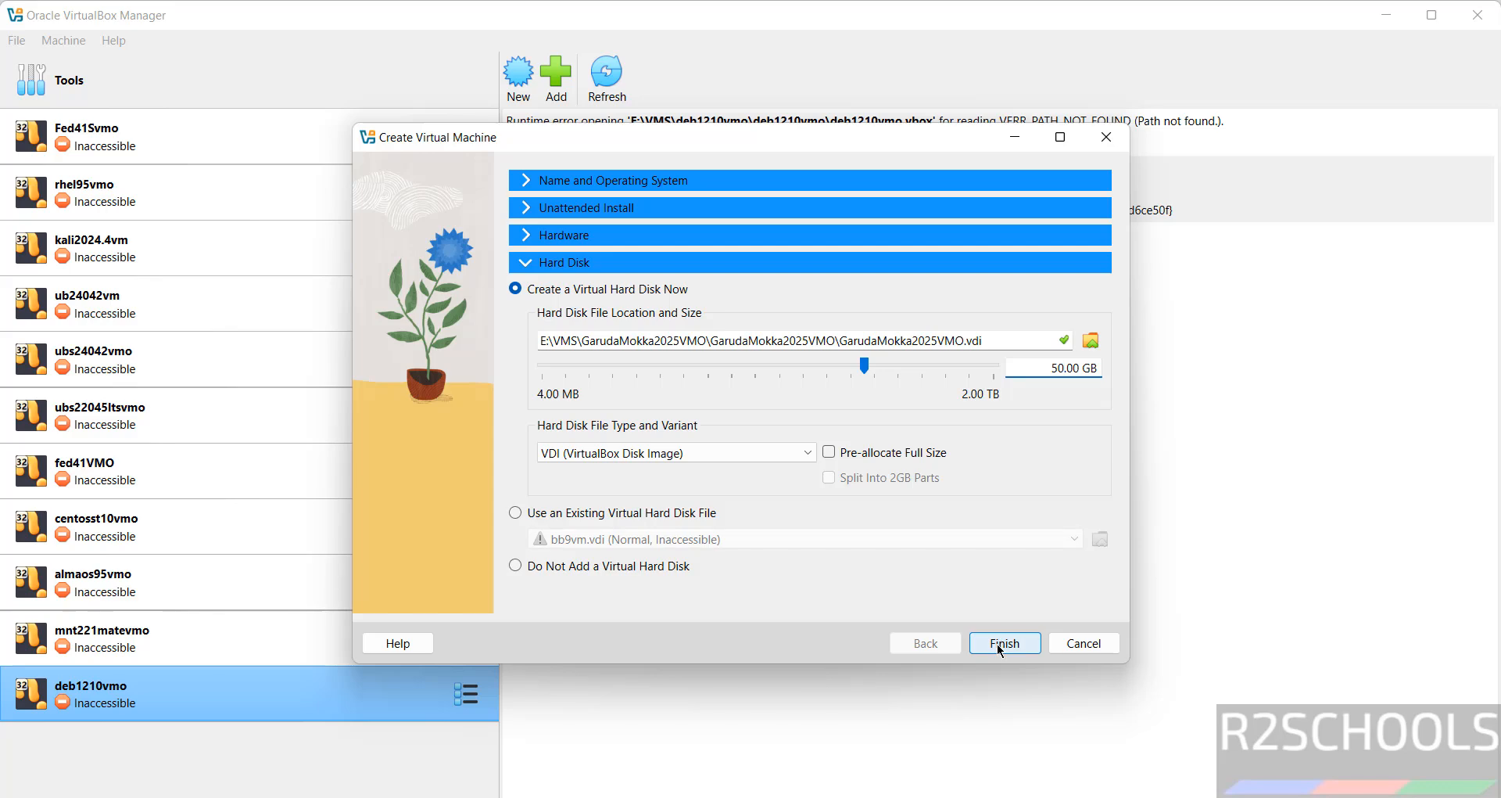
{"action": "left_click", "coordinate": [999, 648]}
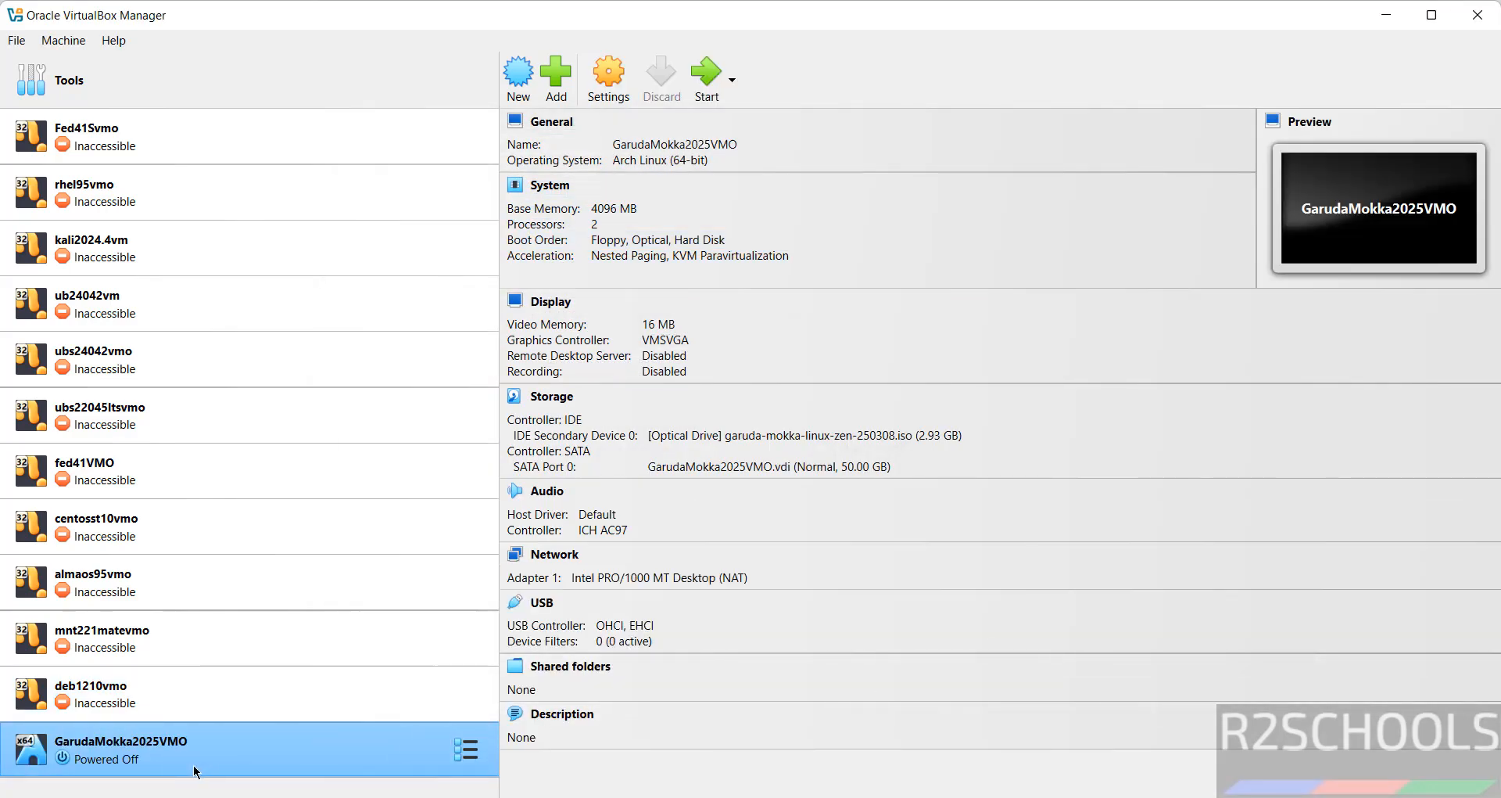
{"action": "right_click", "coordinate": [197, 765]}
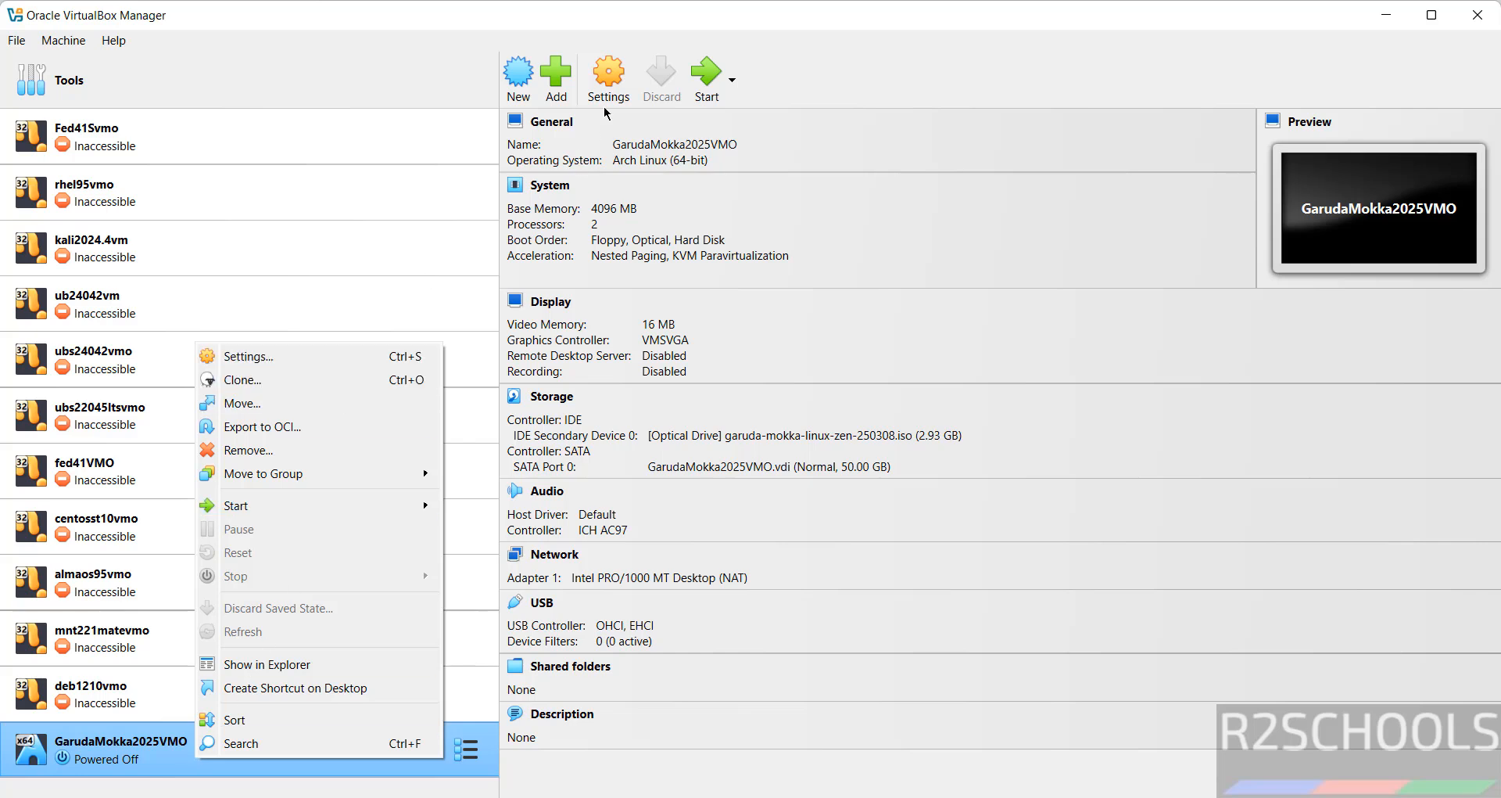
{"action": "left_click", "coordinate": [71, 47]}
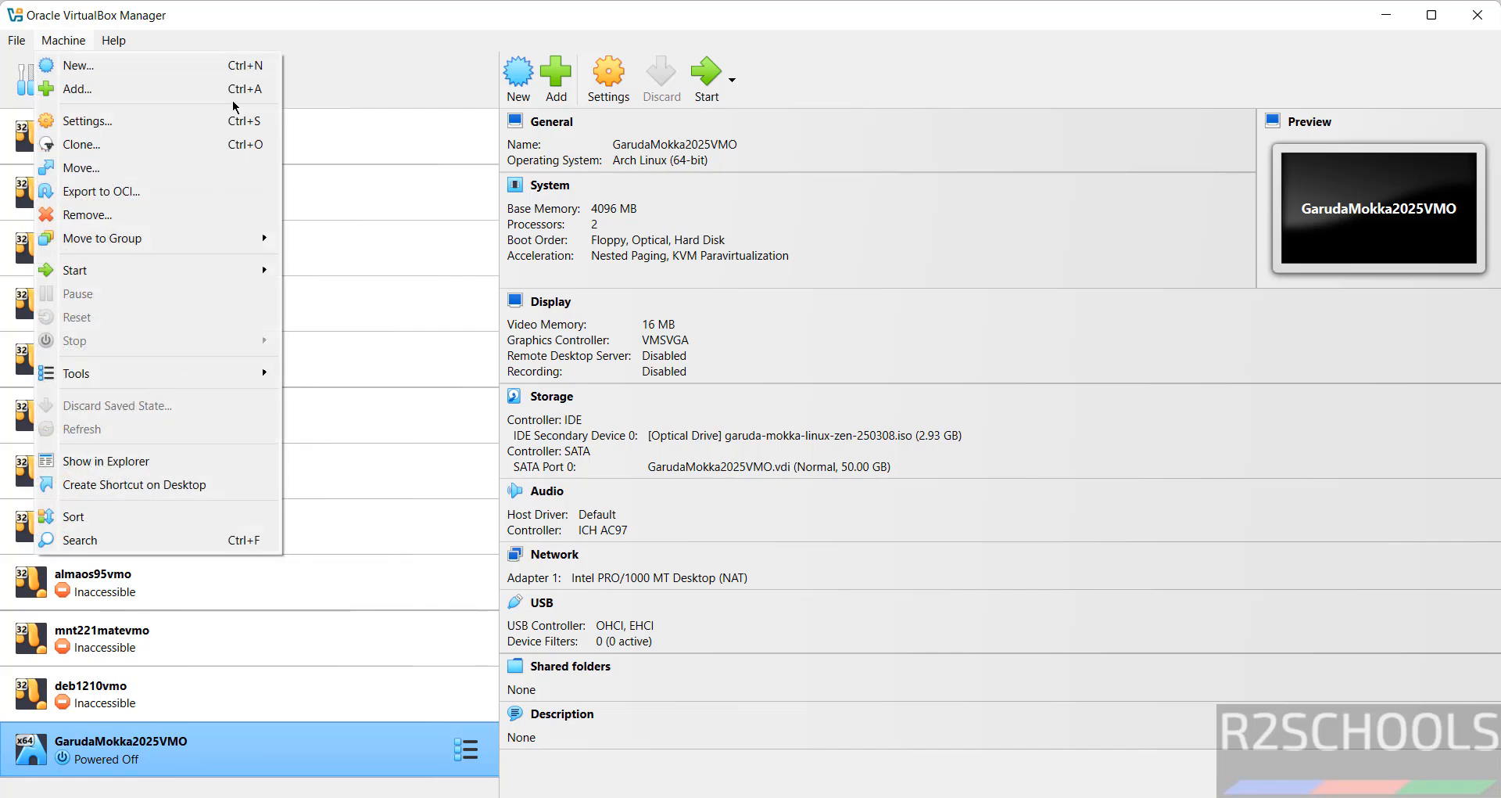
{"action": "left_click", "coordinate": [356, 63]}
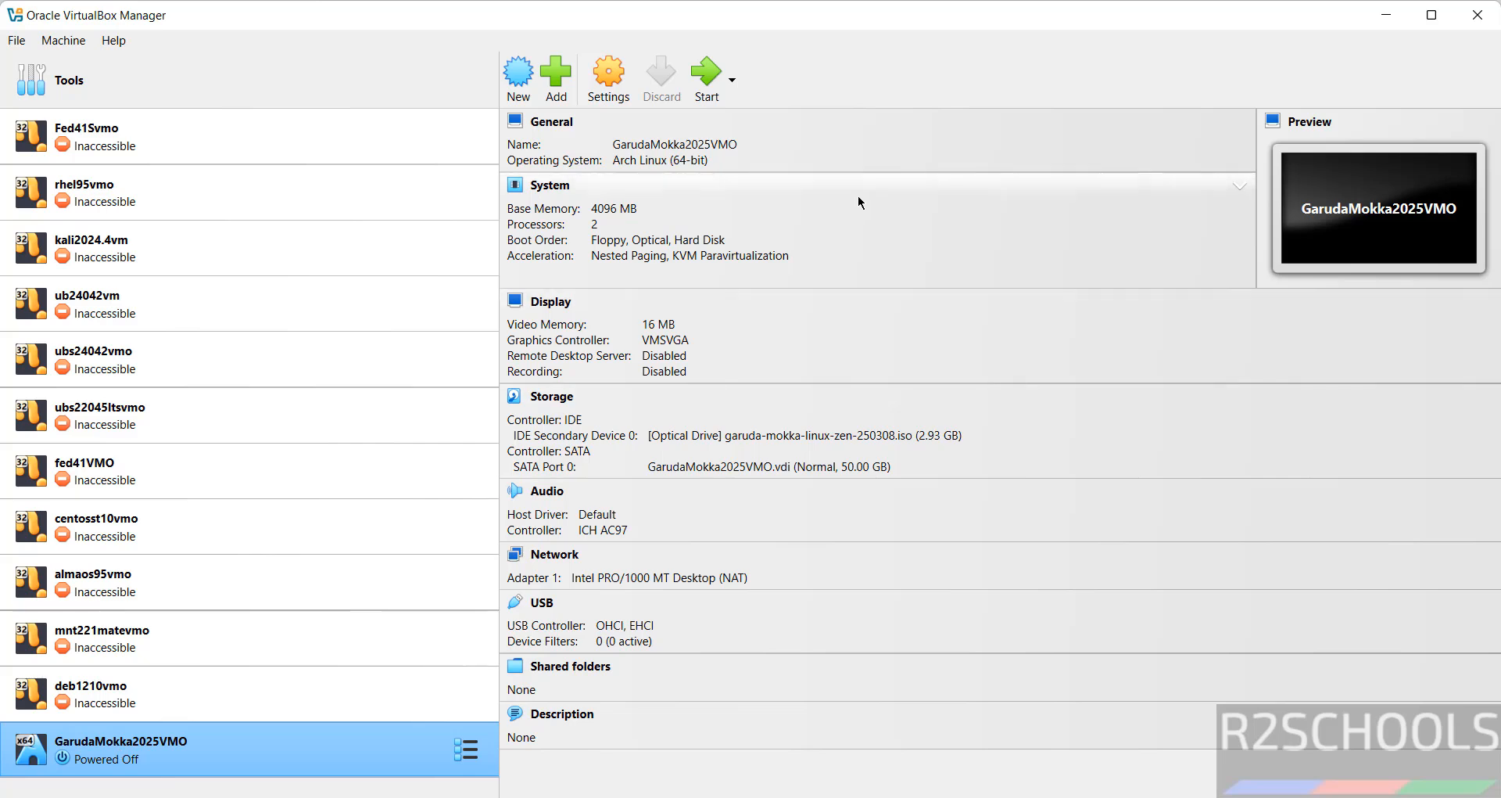
{"action": "right_click", "coordinate": [283, 764]}
{"action": "mouse_move", "coordinate": [444, 507]}
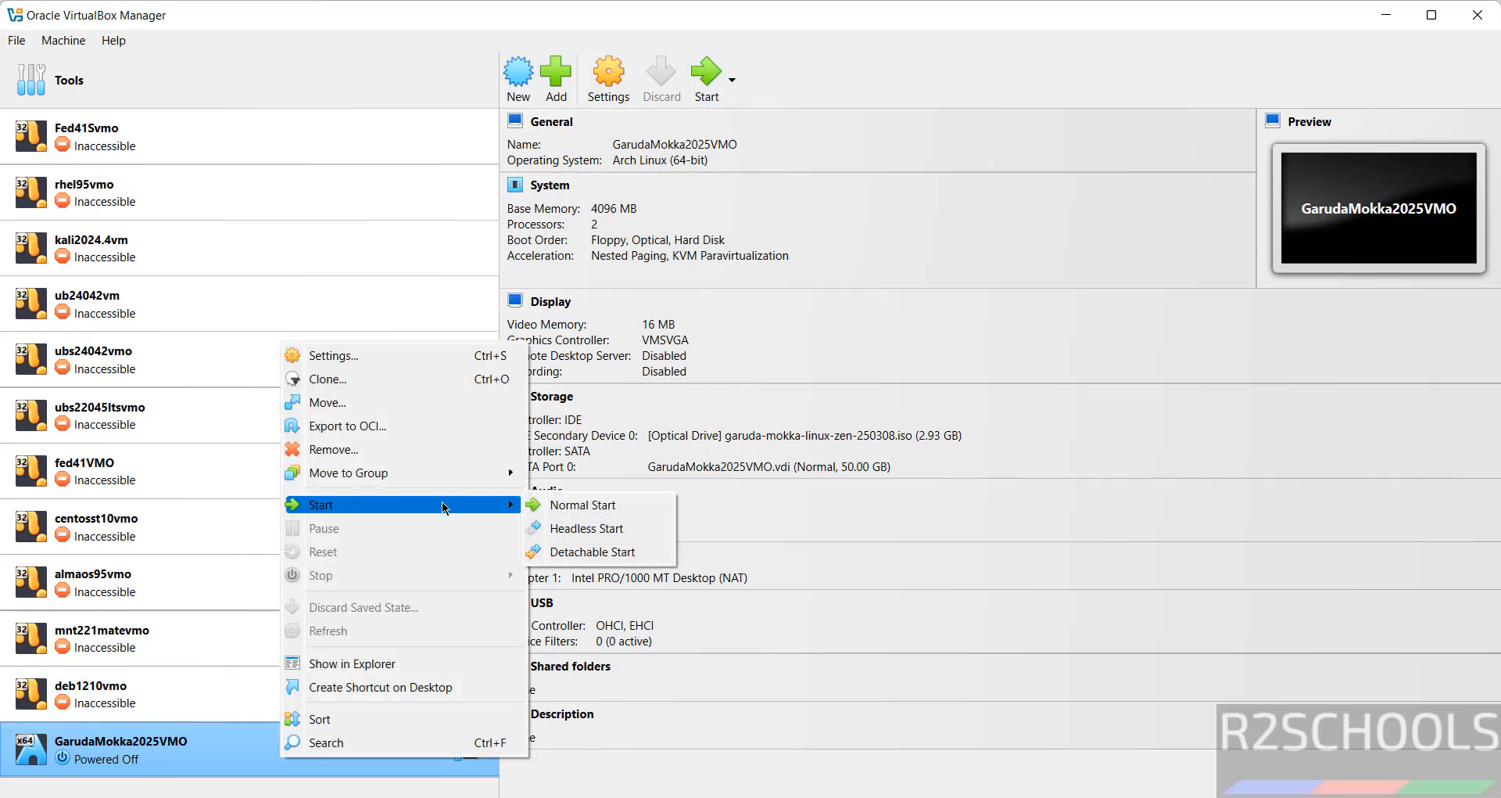
{"action": "left_click", "coordinate": [968, 78]}
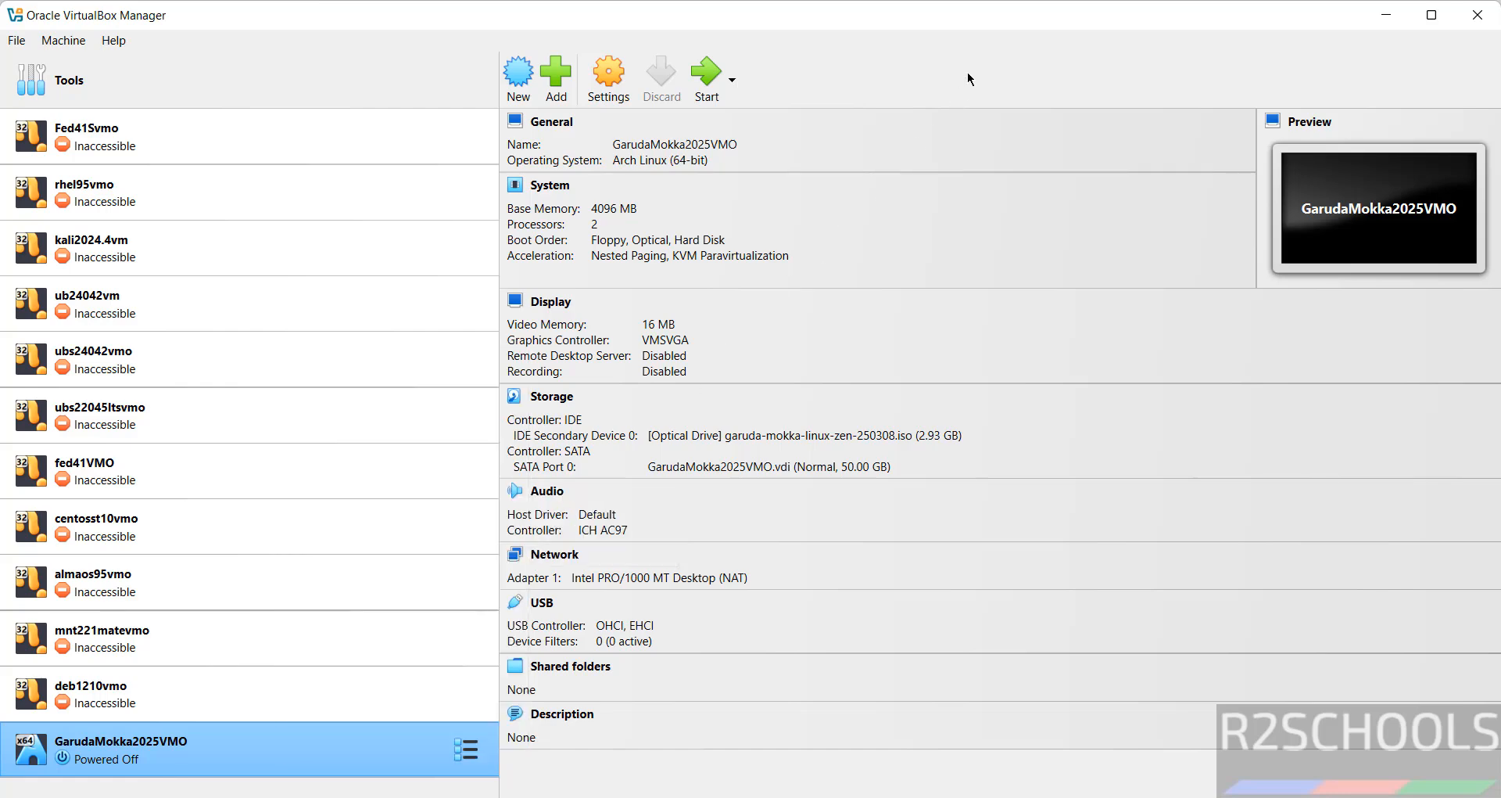
{"action": "left_click", "coordinate": [613, 83]}
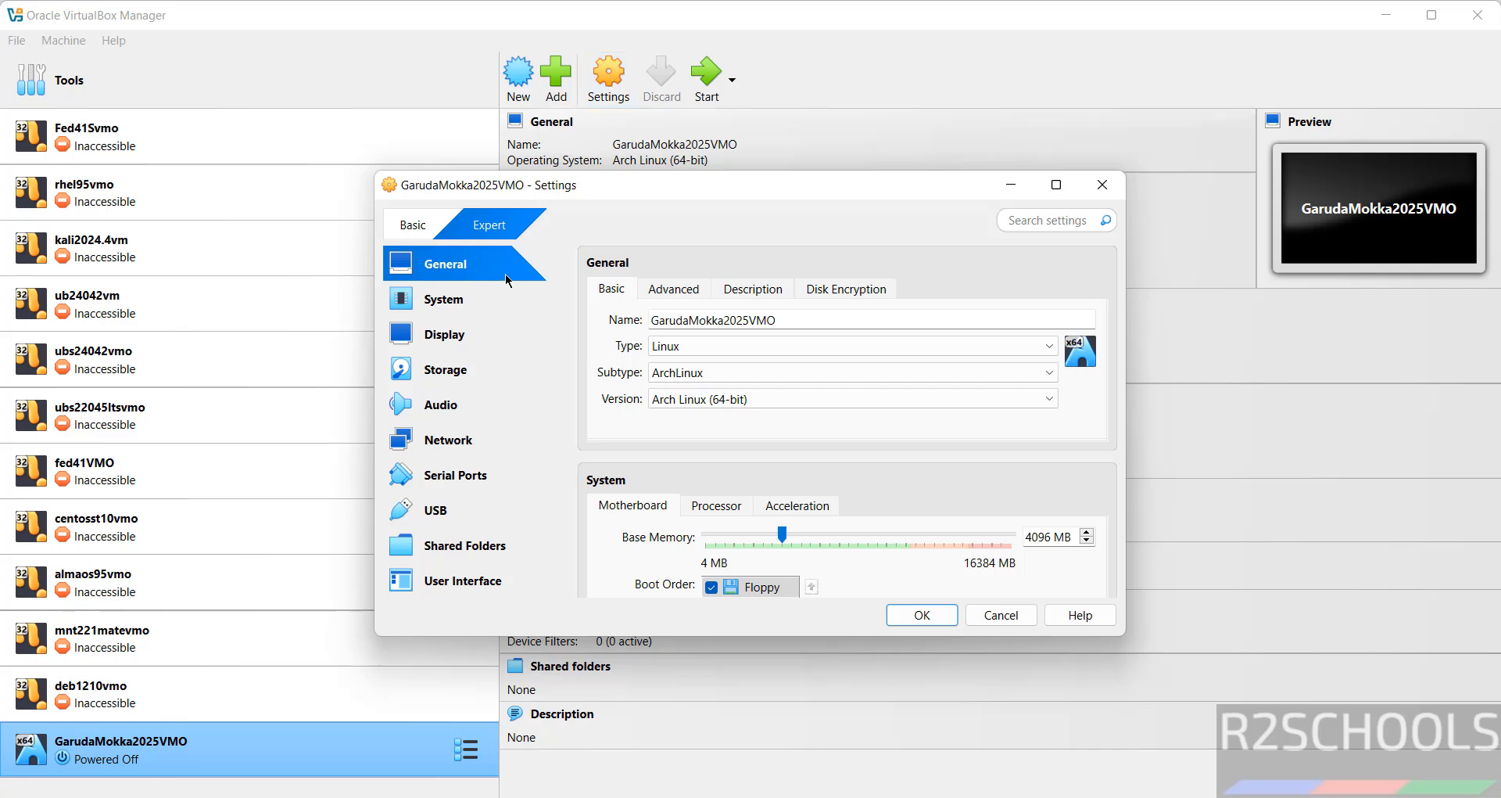
{"action": "left_click", "coordinate": [484, 301]}
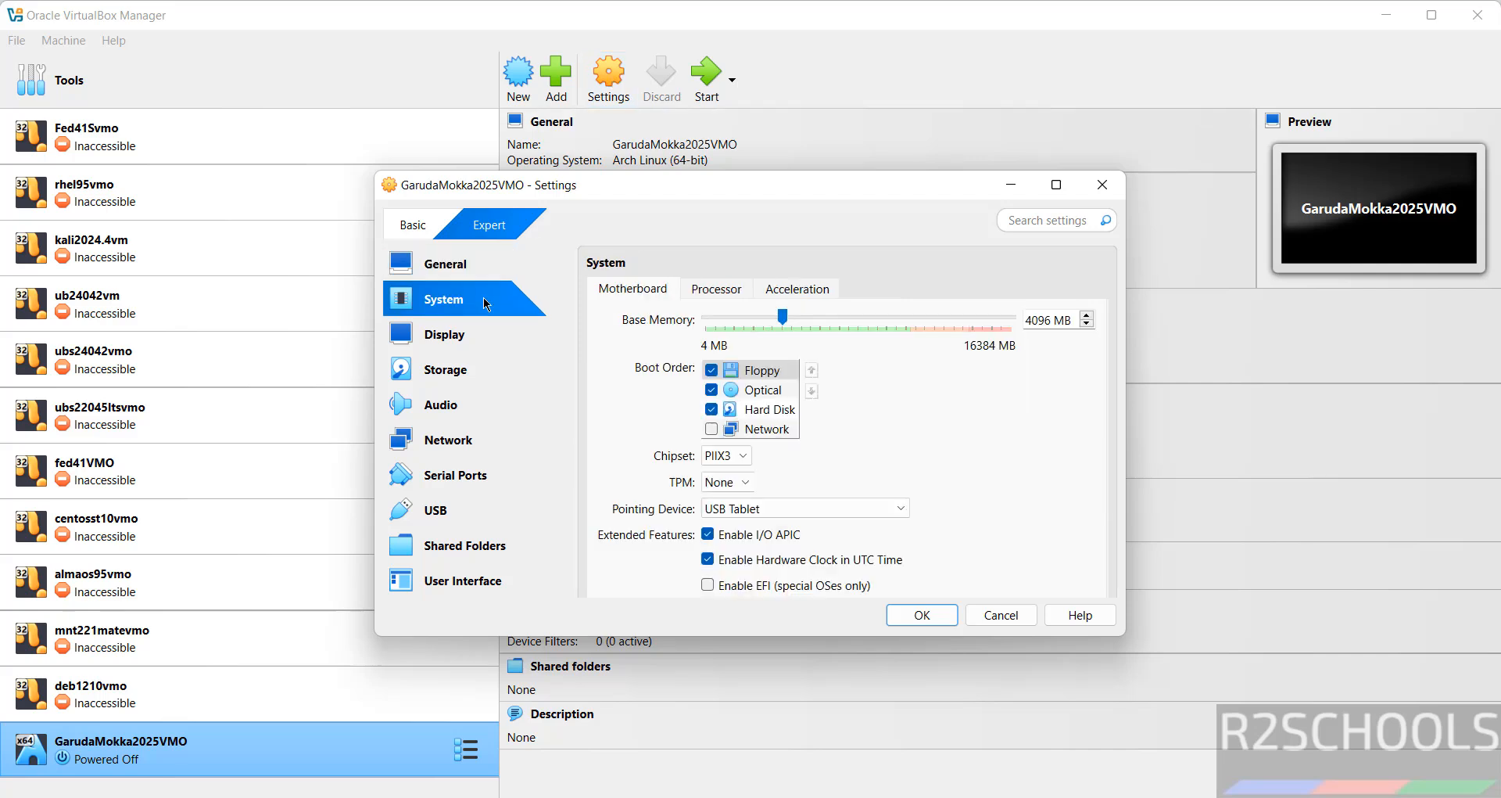
{"action": "left_click", "coordinate": [746, 508]}
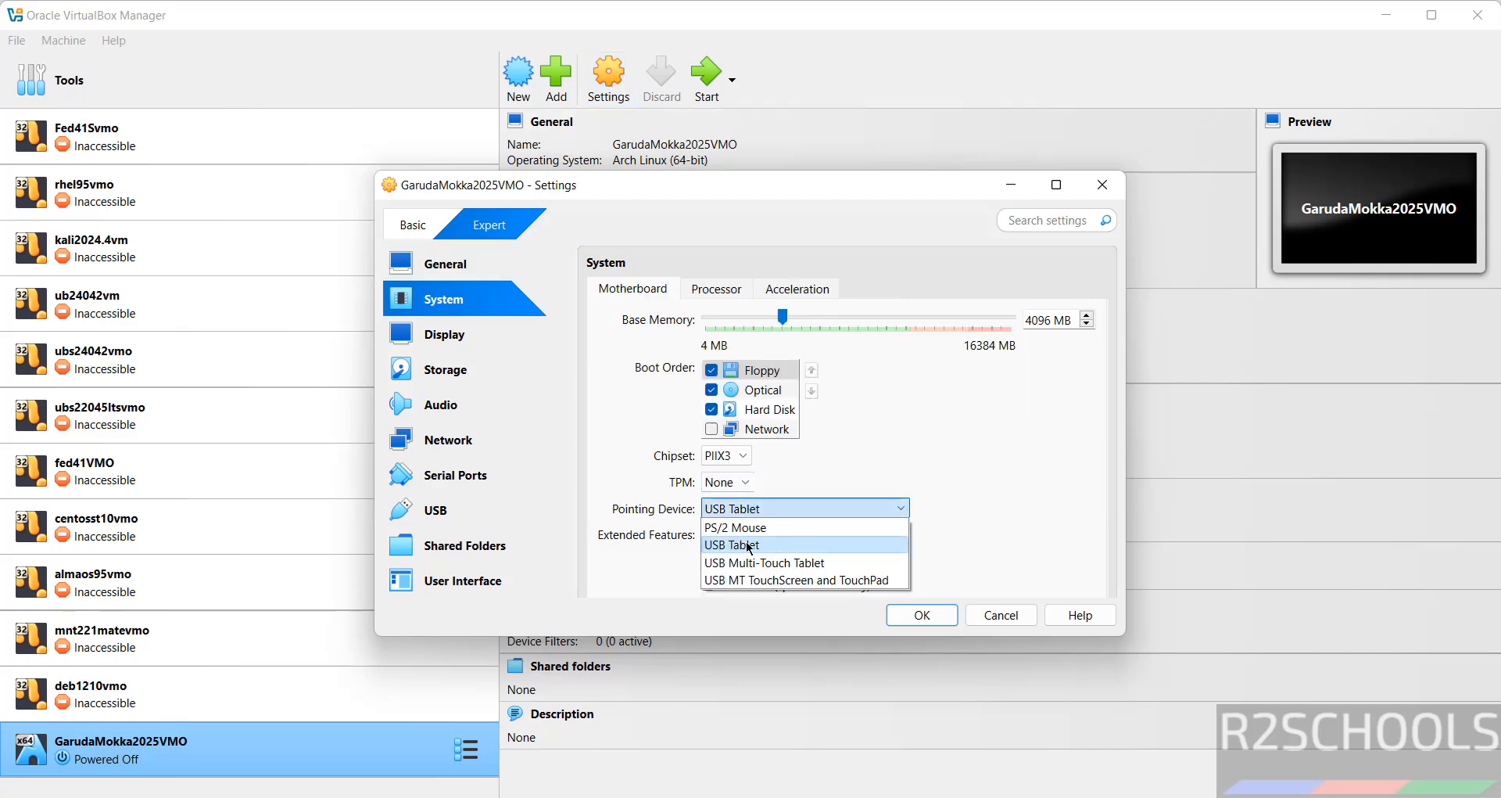
{"action": "left_click", "coordinate": [1007, 549]}
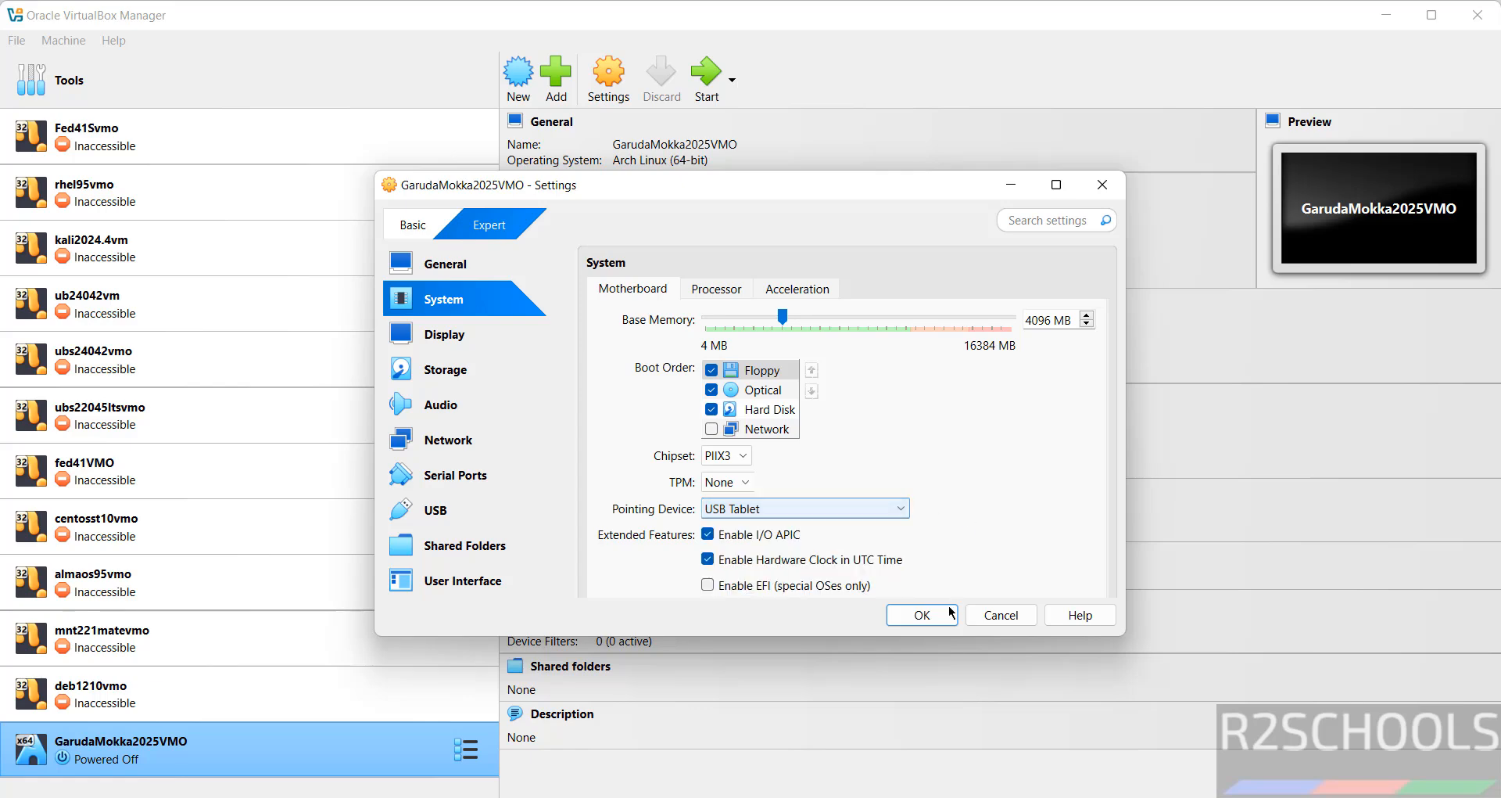
{"action": "left_click", "coordinate": [922, 615]}
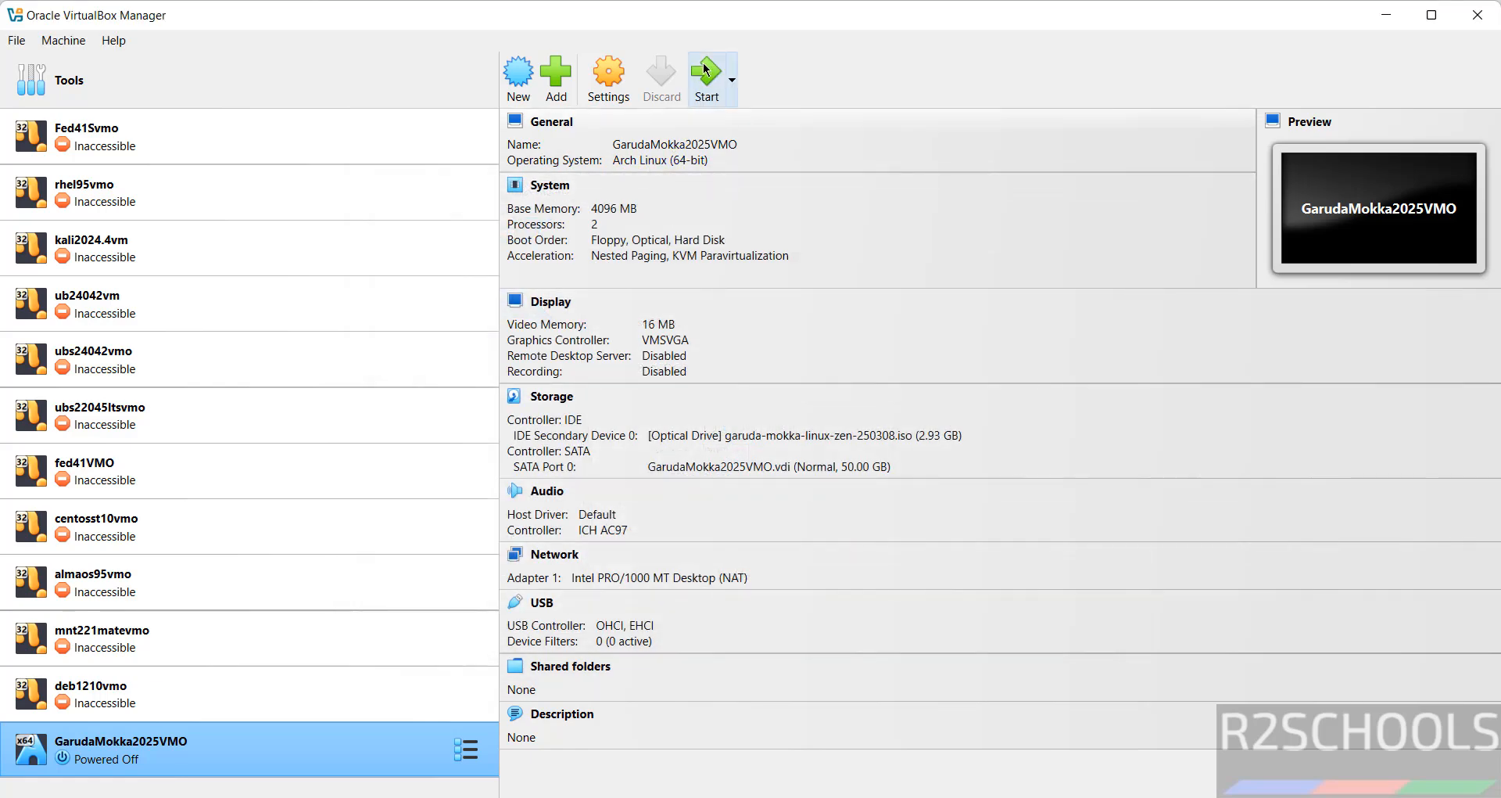
Step: Start the VM and boot the 'Boot with open source drivers' entry from the Garuda menu
{"action": "left_click", "coordinate": [707, 61]}
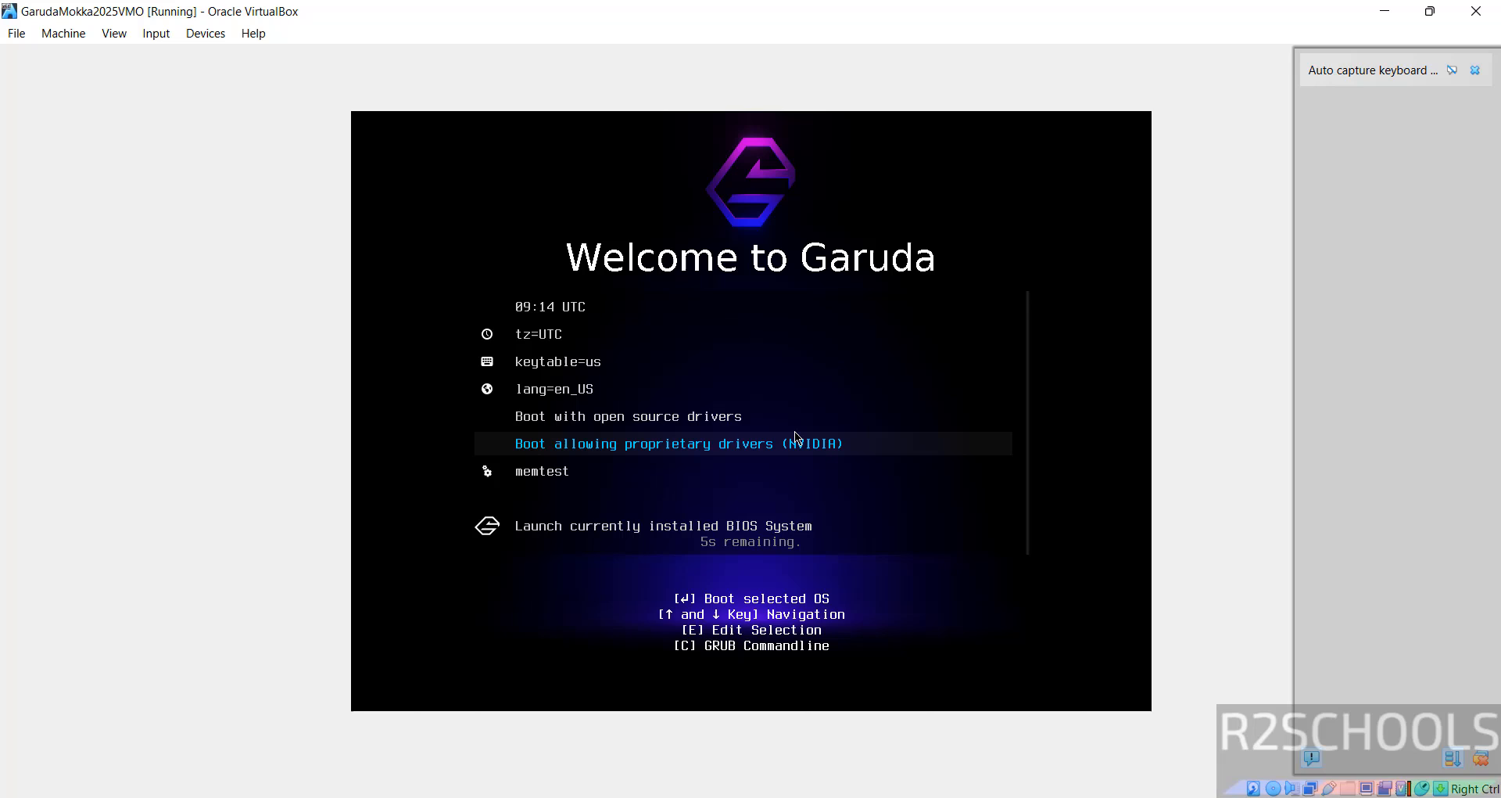
{"action": "key", "text": "Up"}
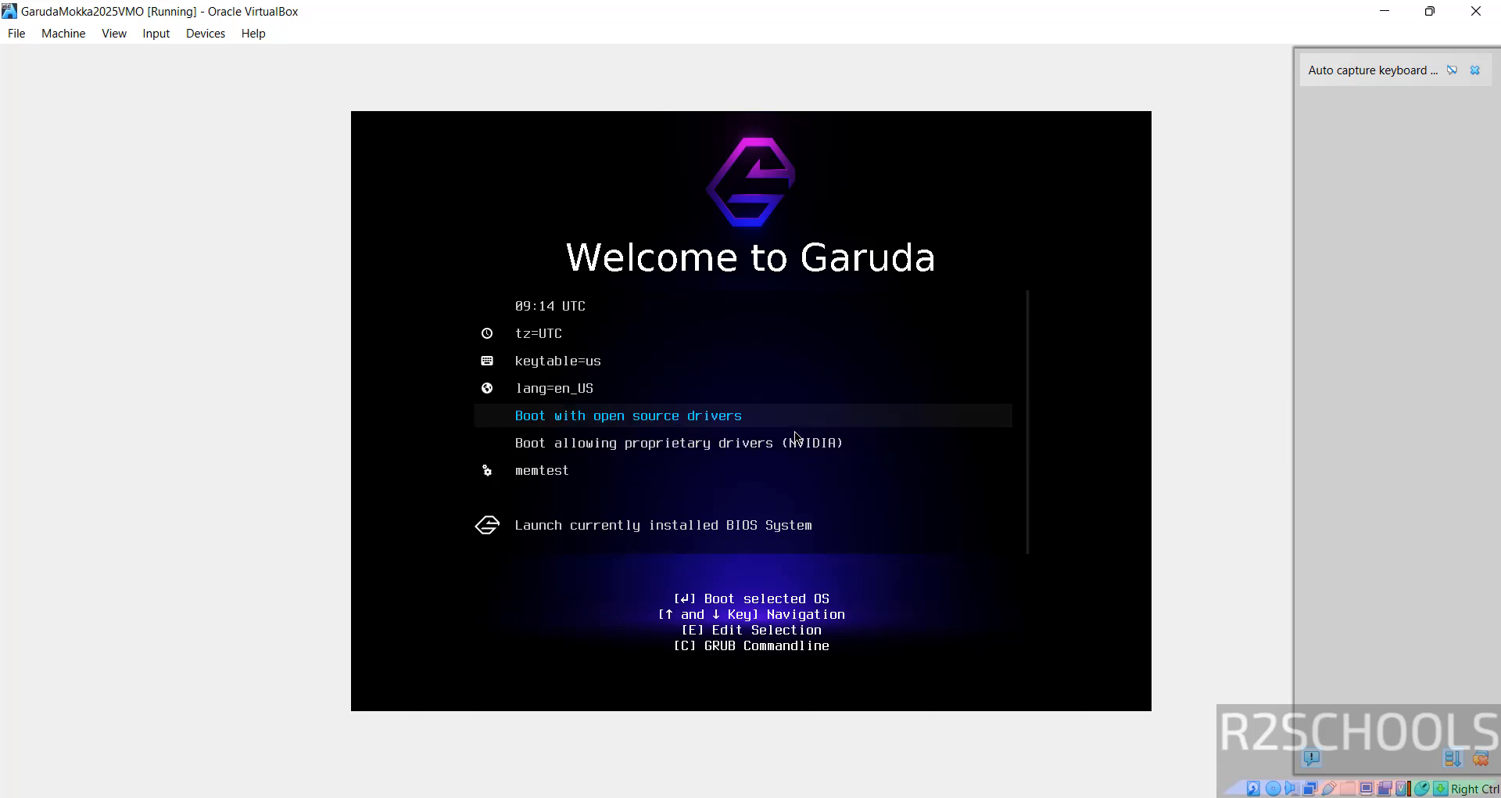
{"action": "key", "text": "Down"}
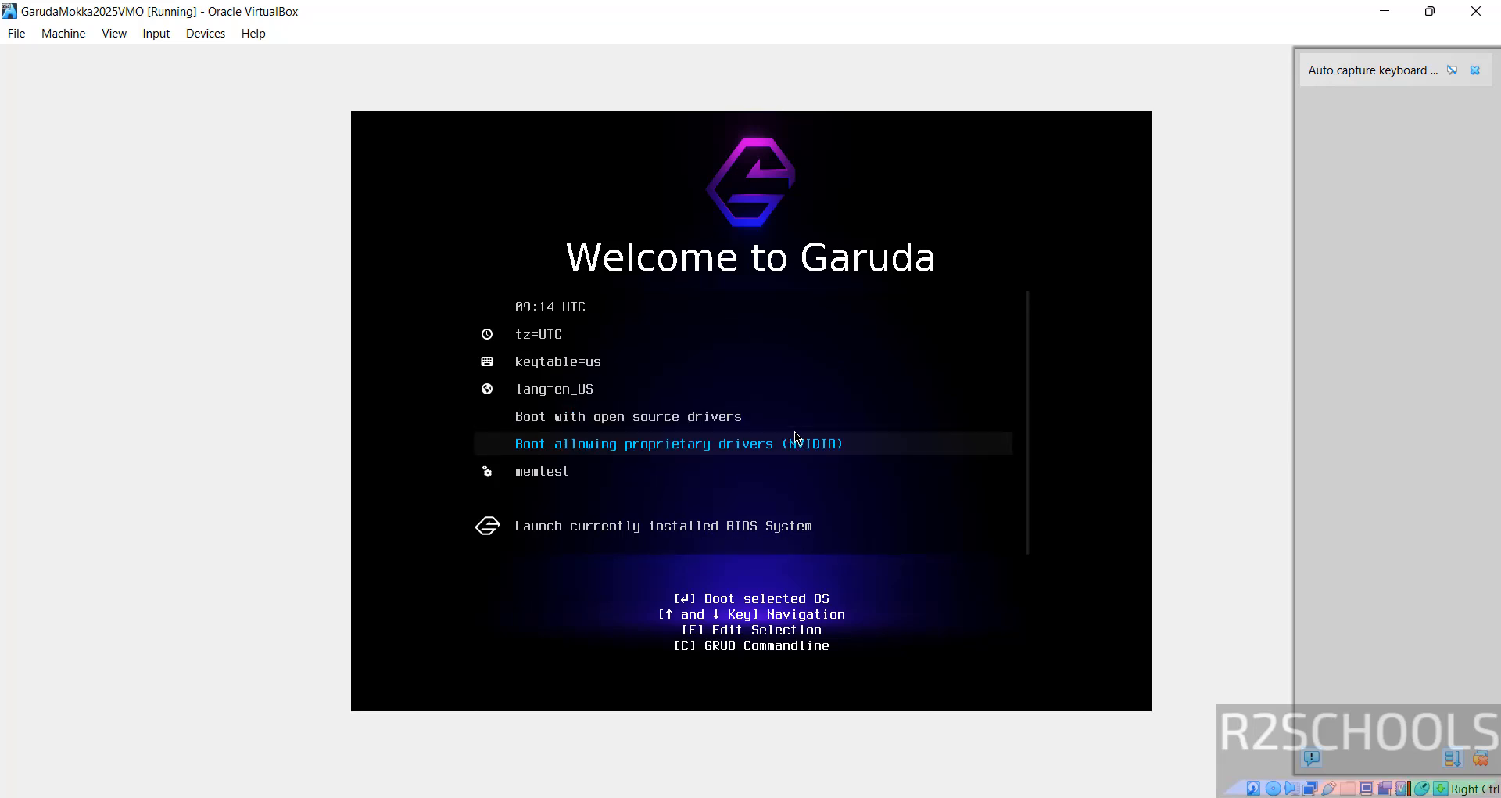
{"action": "key", "text": "Up"}
{"action": "key", "text": "Down"}
{"action": "key", "text": "Up"}
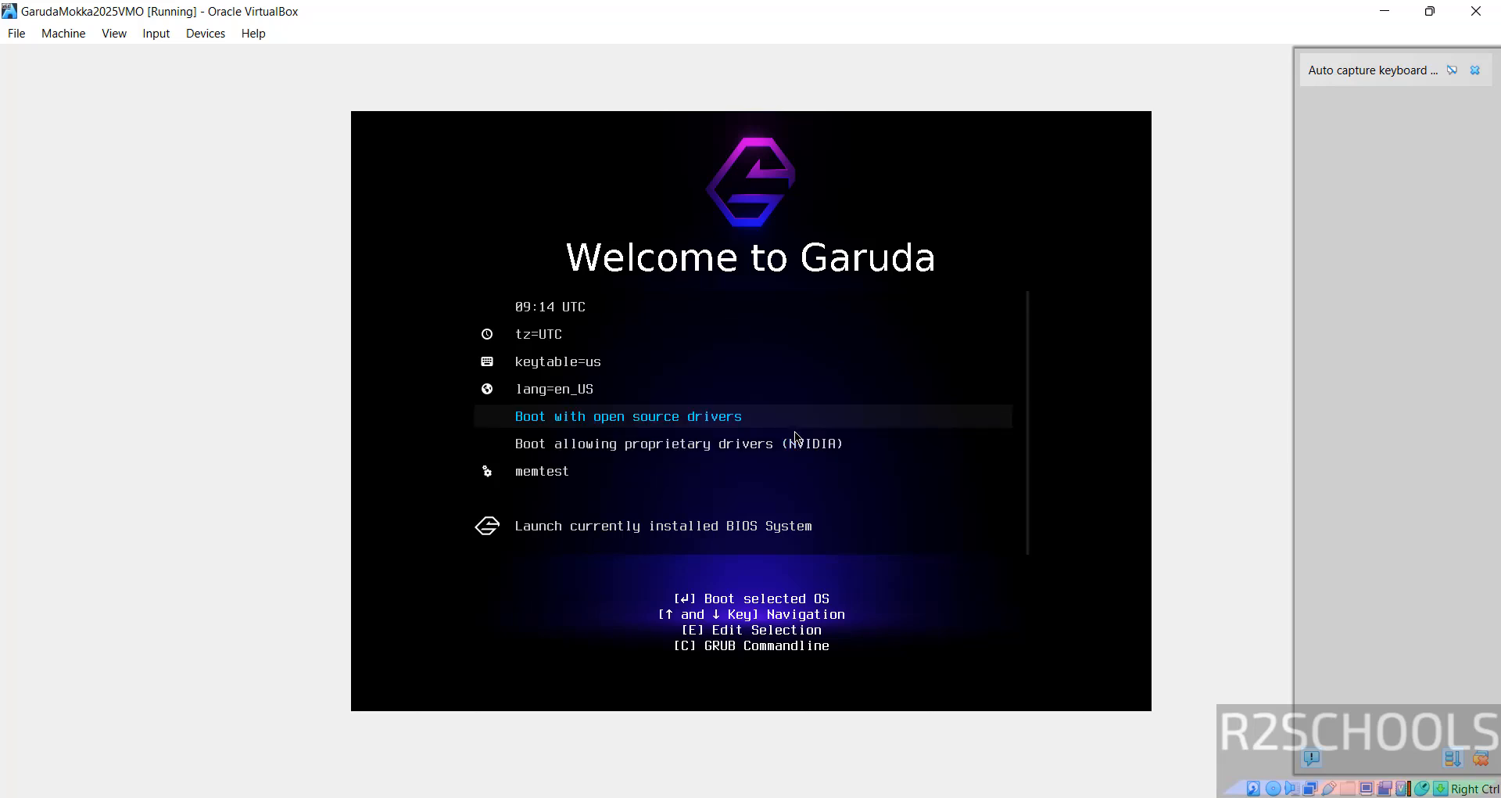
{"action": "key", "text": "Return"}
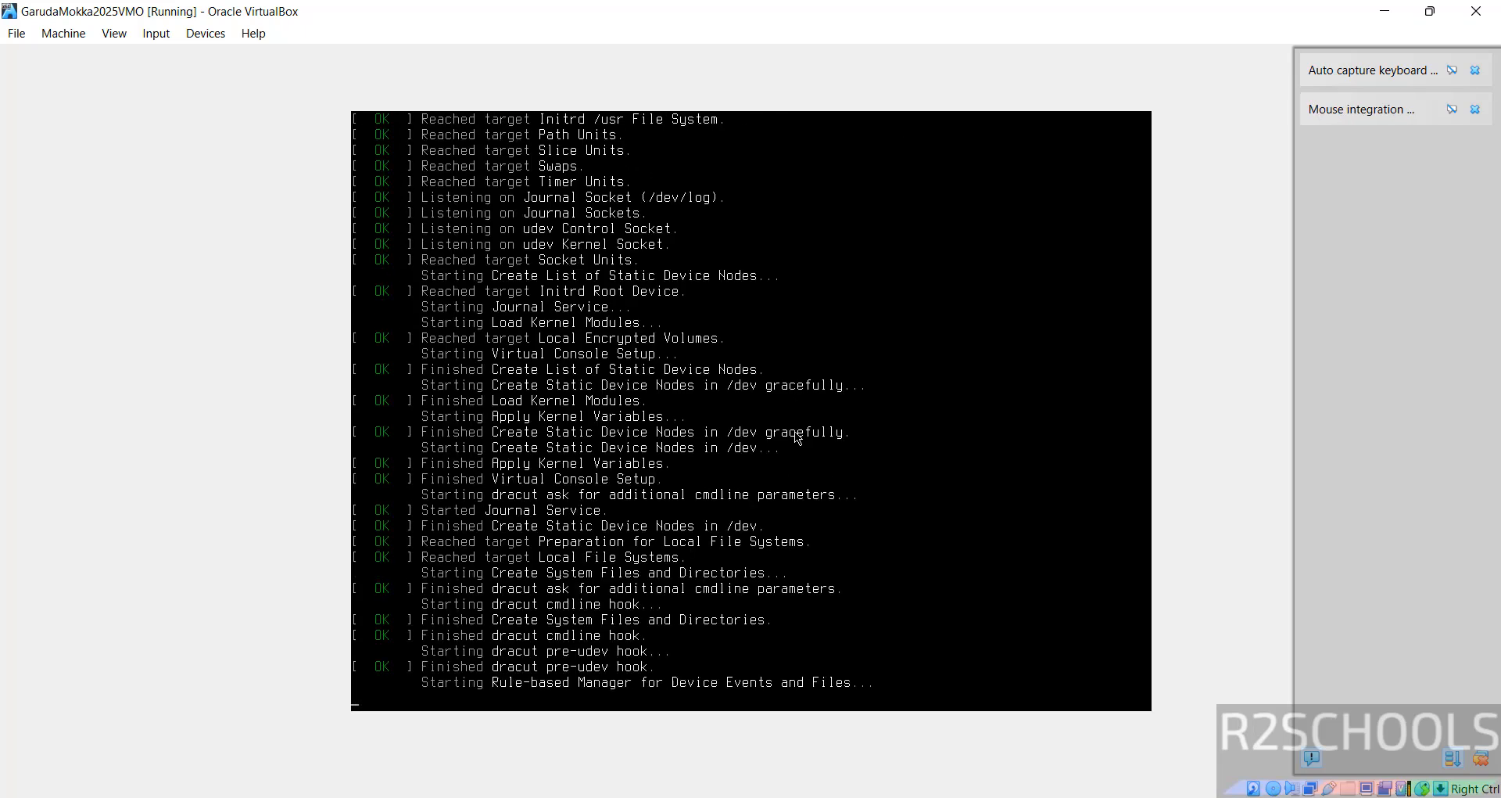
Step: Dismiss the auto-capture keyboard and mouse integration notices and restore the VM window size
{"action": "left_click", "coordinate": [1475, 71]}
{"action": "left_click", "coordinate": [1476, 70]}
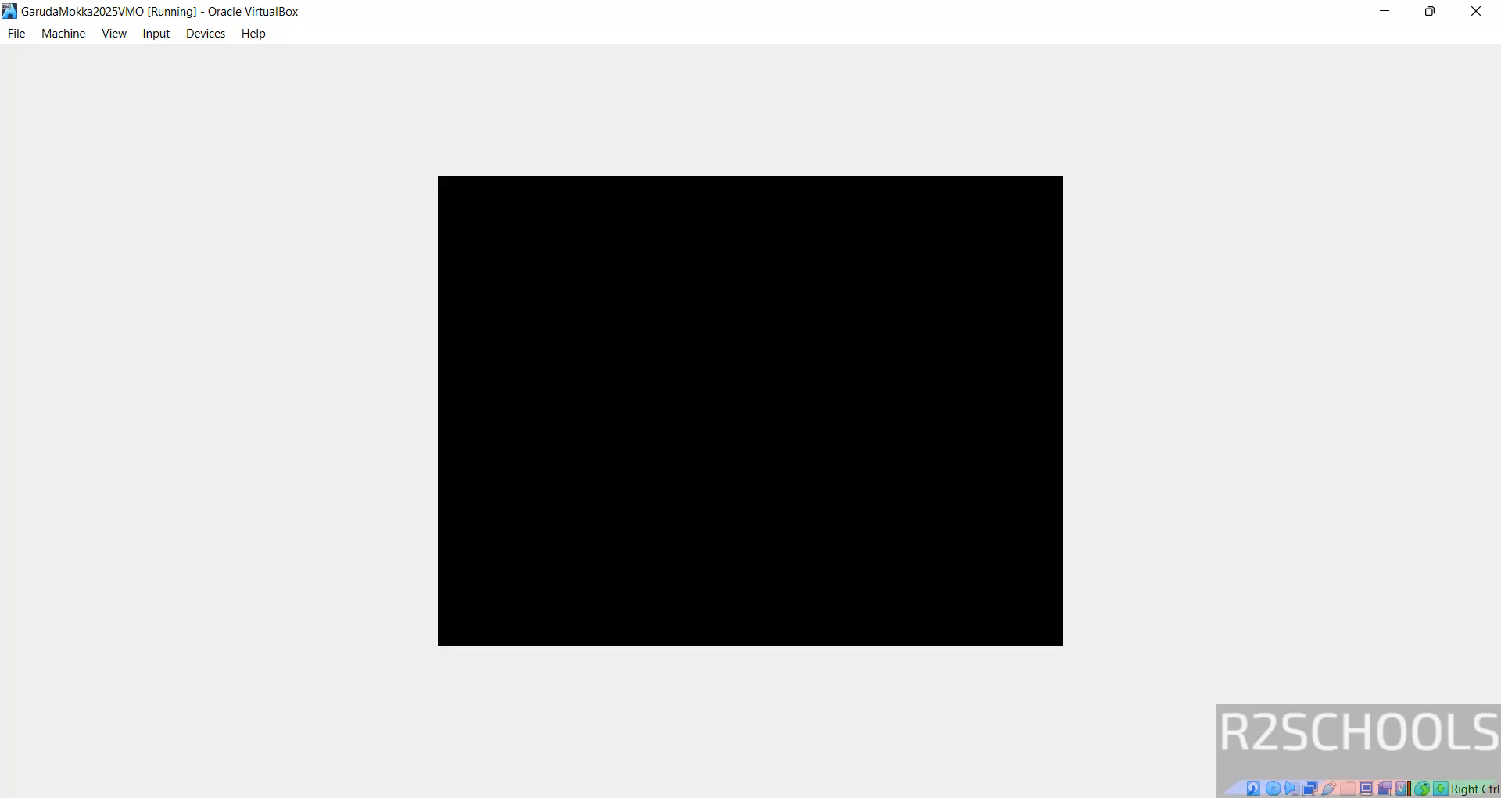
{"action": "double_click", "coordinate": [799, 18]}
Step: Bring the GarudaMokka2025VMO window to the front and maximize it to show the Garuda Welcome app
{"action": "left_click", "coordinate": [798, 17]}
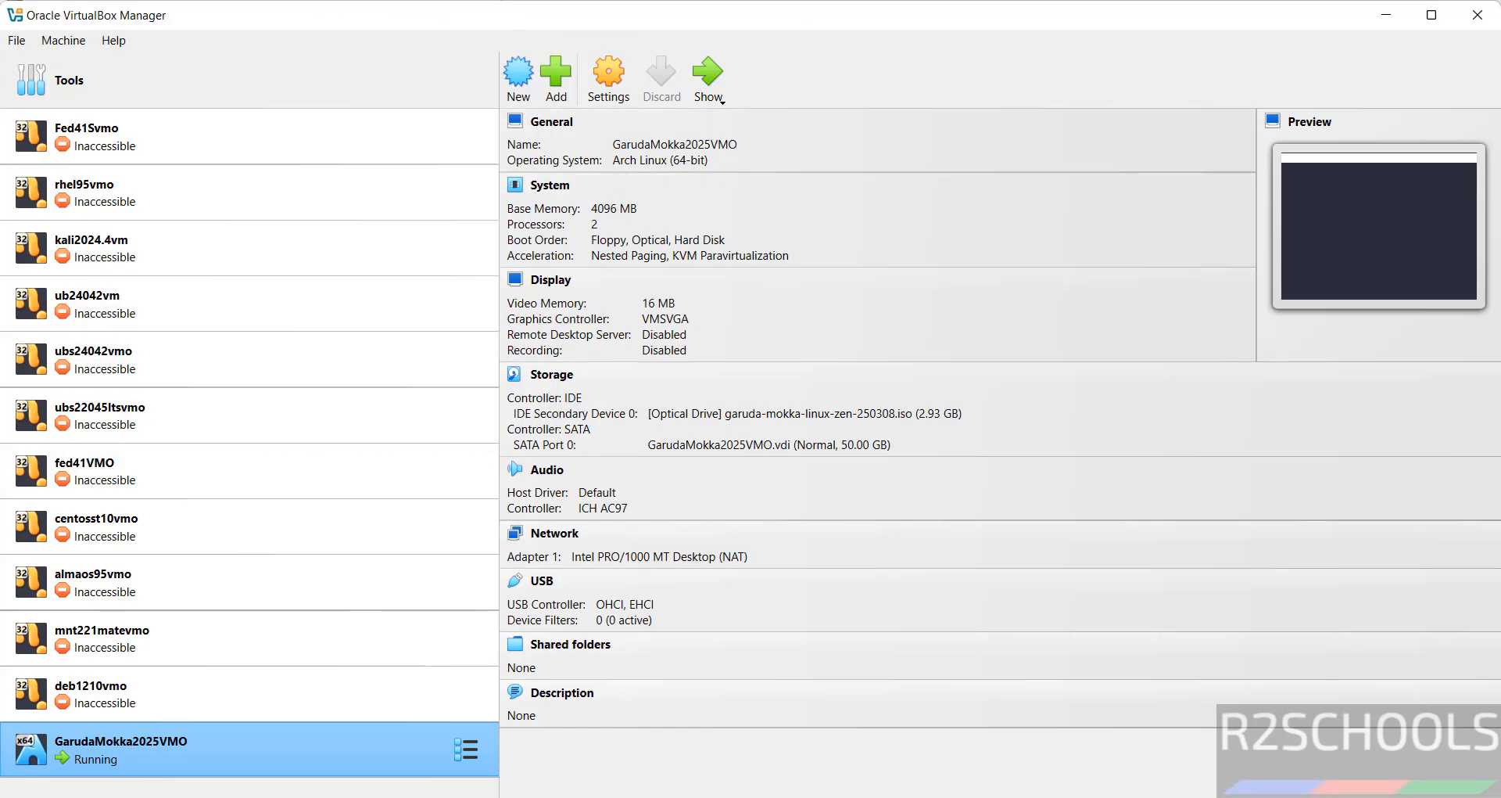
{"action": "key", "text": "alt+Tab"}
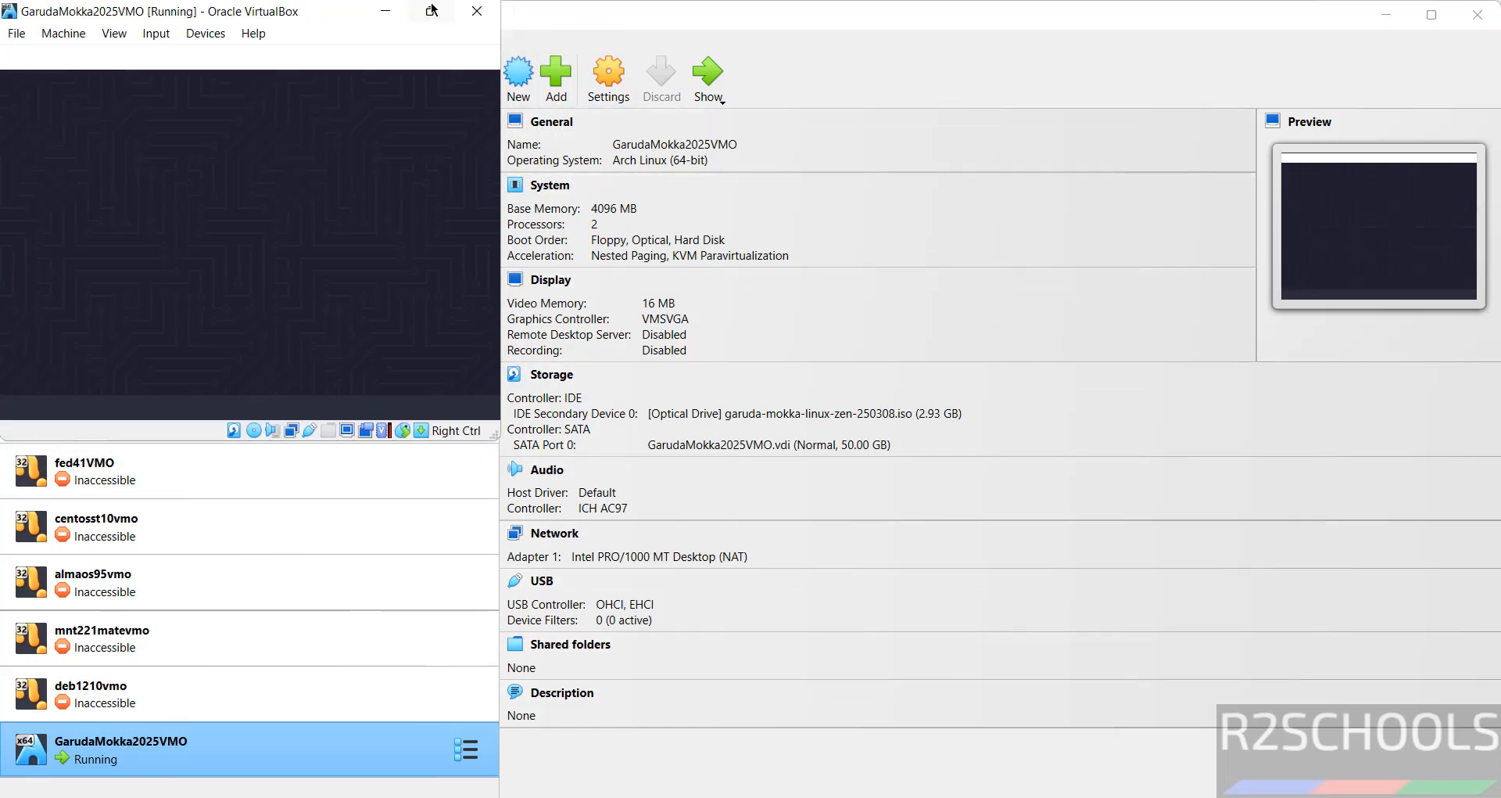
{"action": "left_click", "coordinate": [431, 11]}
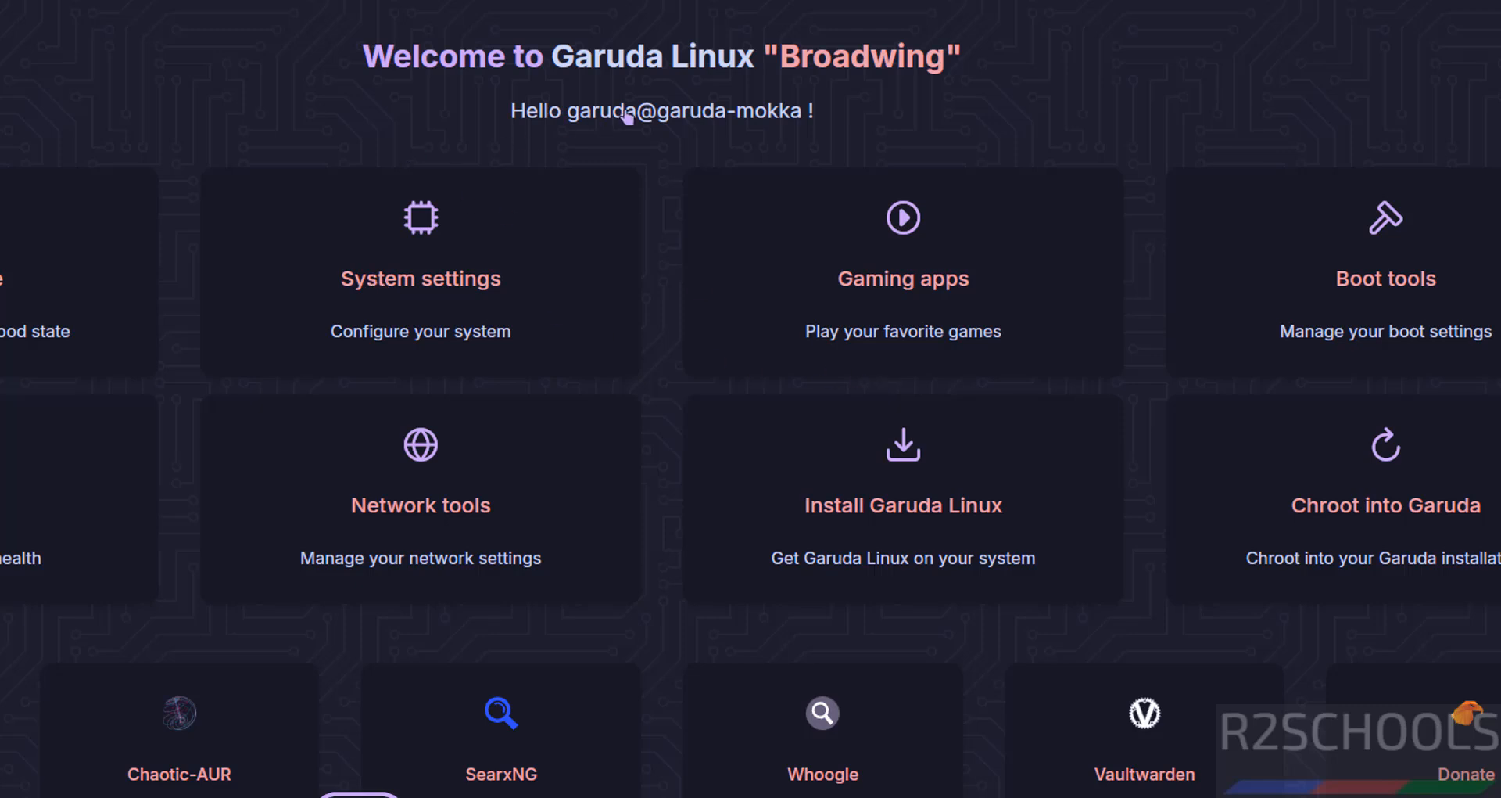
Step: Launch the Garuda installer, keep American English, and leave the time zone at Asia / Kolkata
{"action": "left_click", "coordinate": [907, 514]}
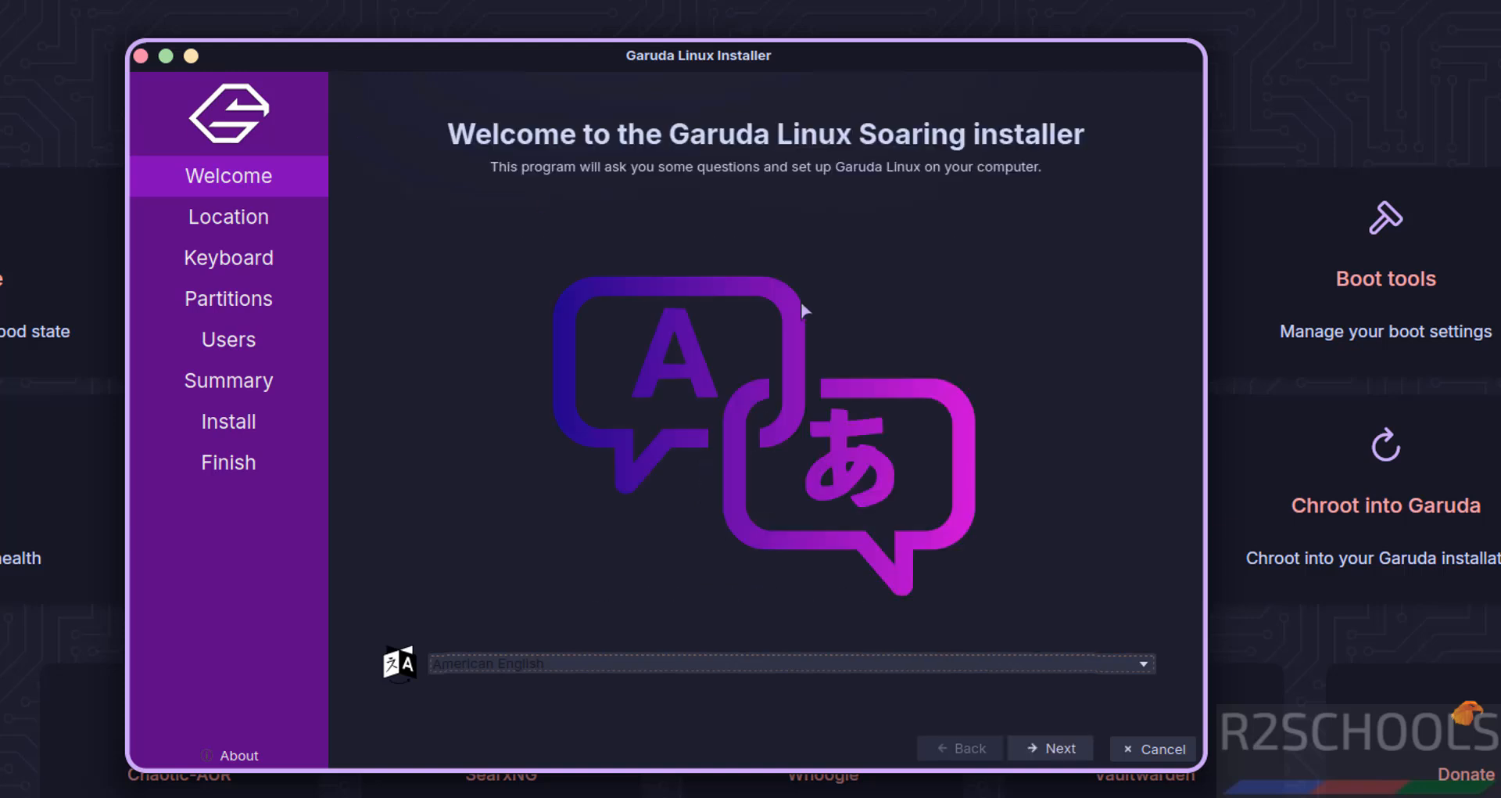
{"action": "left_click", "coordinate": [830, 664]}
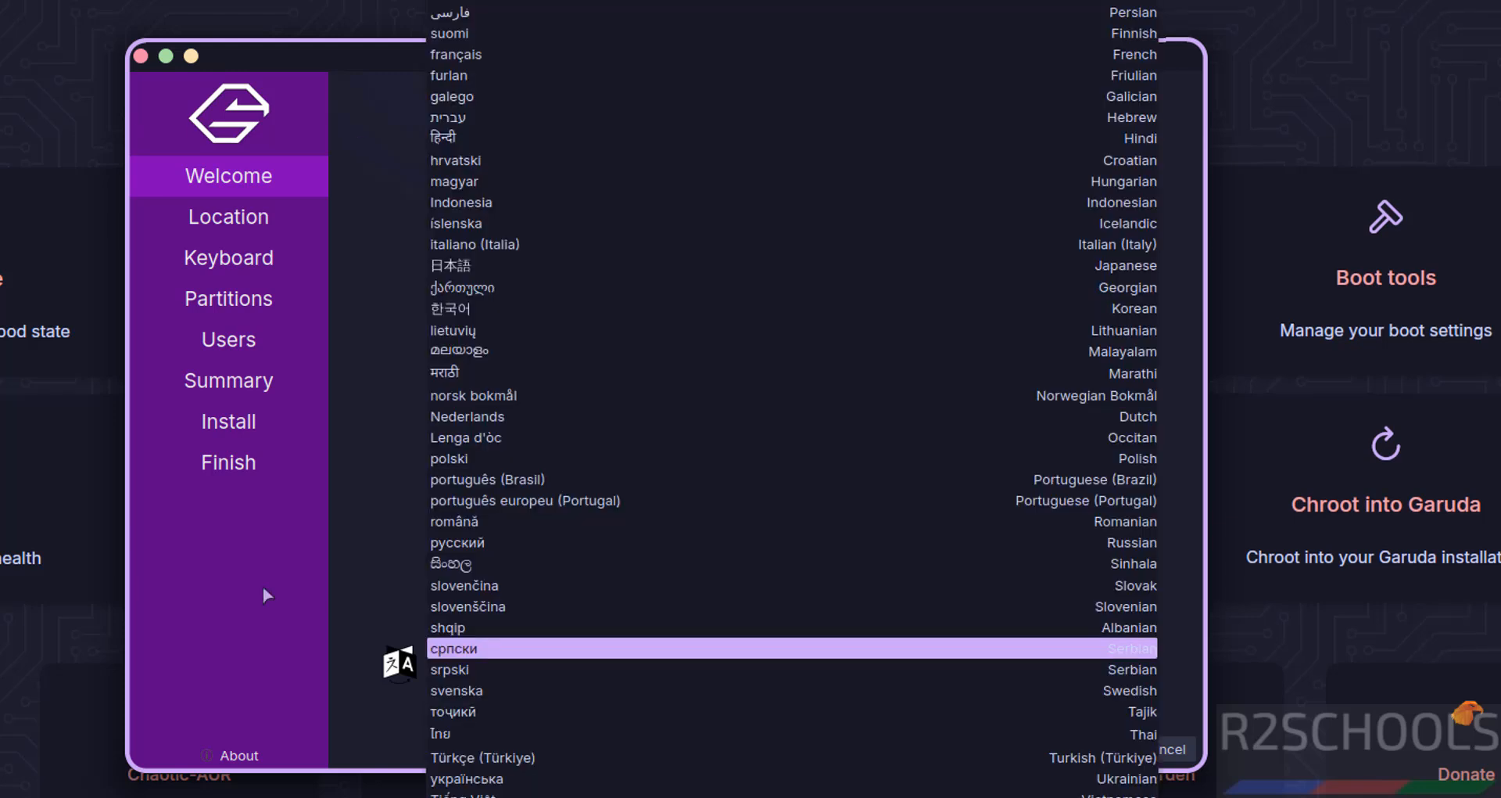
{"action": "left_click", "coordinate": [263, 588]}
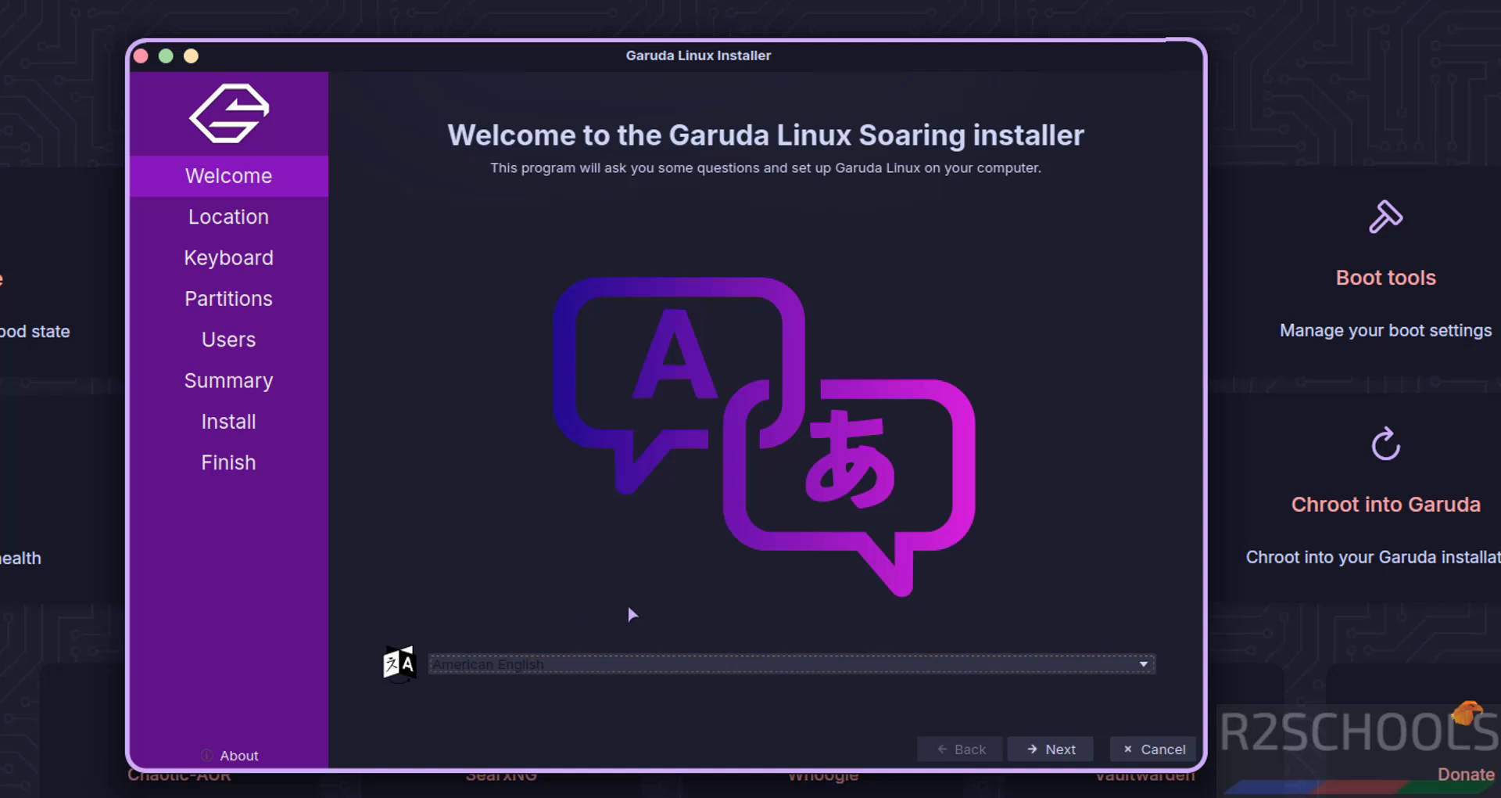
{"action": "left_click", "coordinate": [1051, 749]}
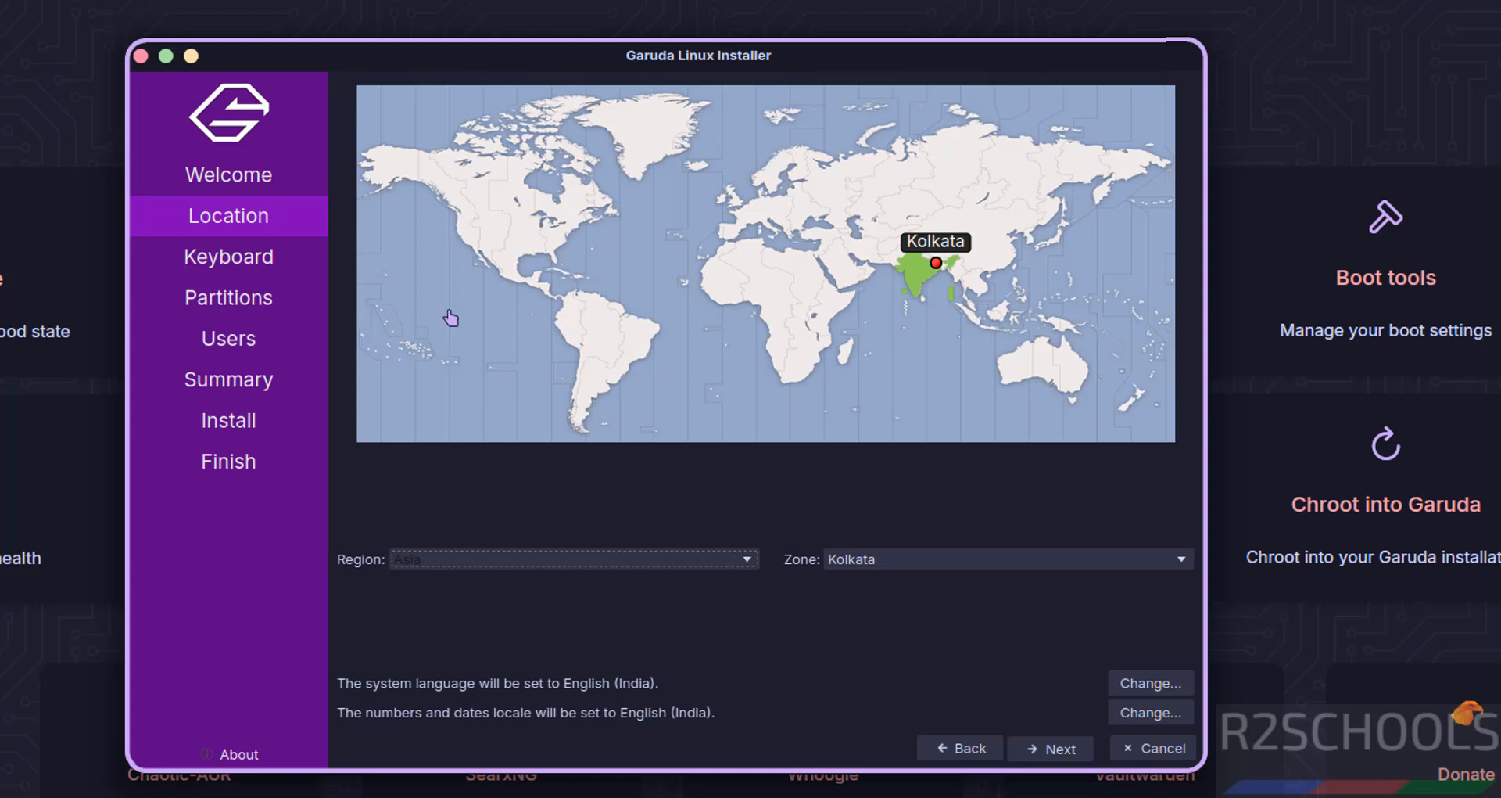
{"action": "left_click", "coordinate": [469, 559]}
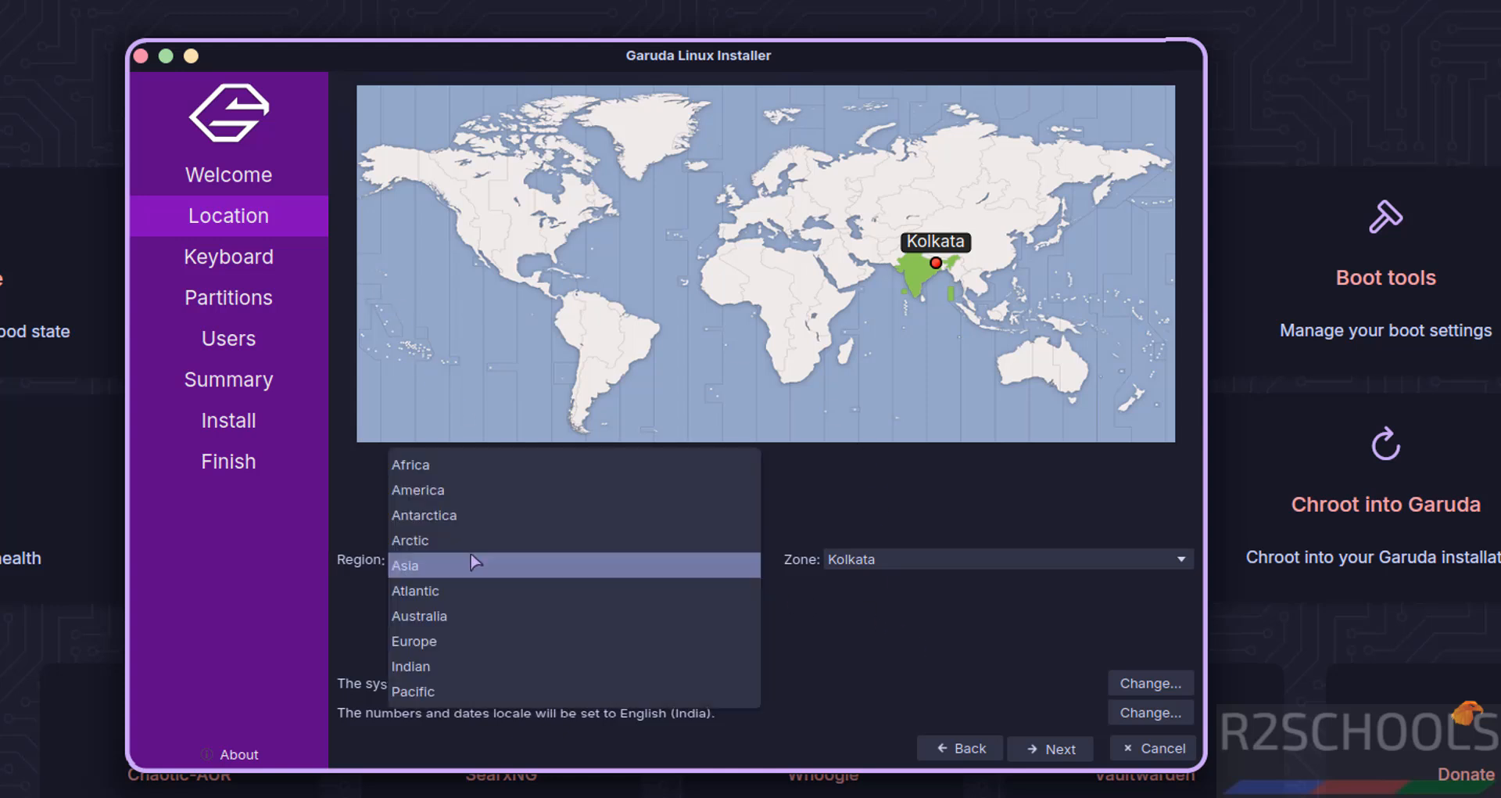
{"action": "left_click", "coordinate": [885, 563]}
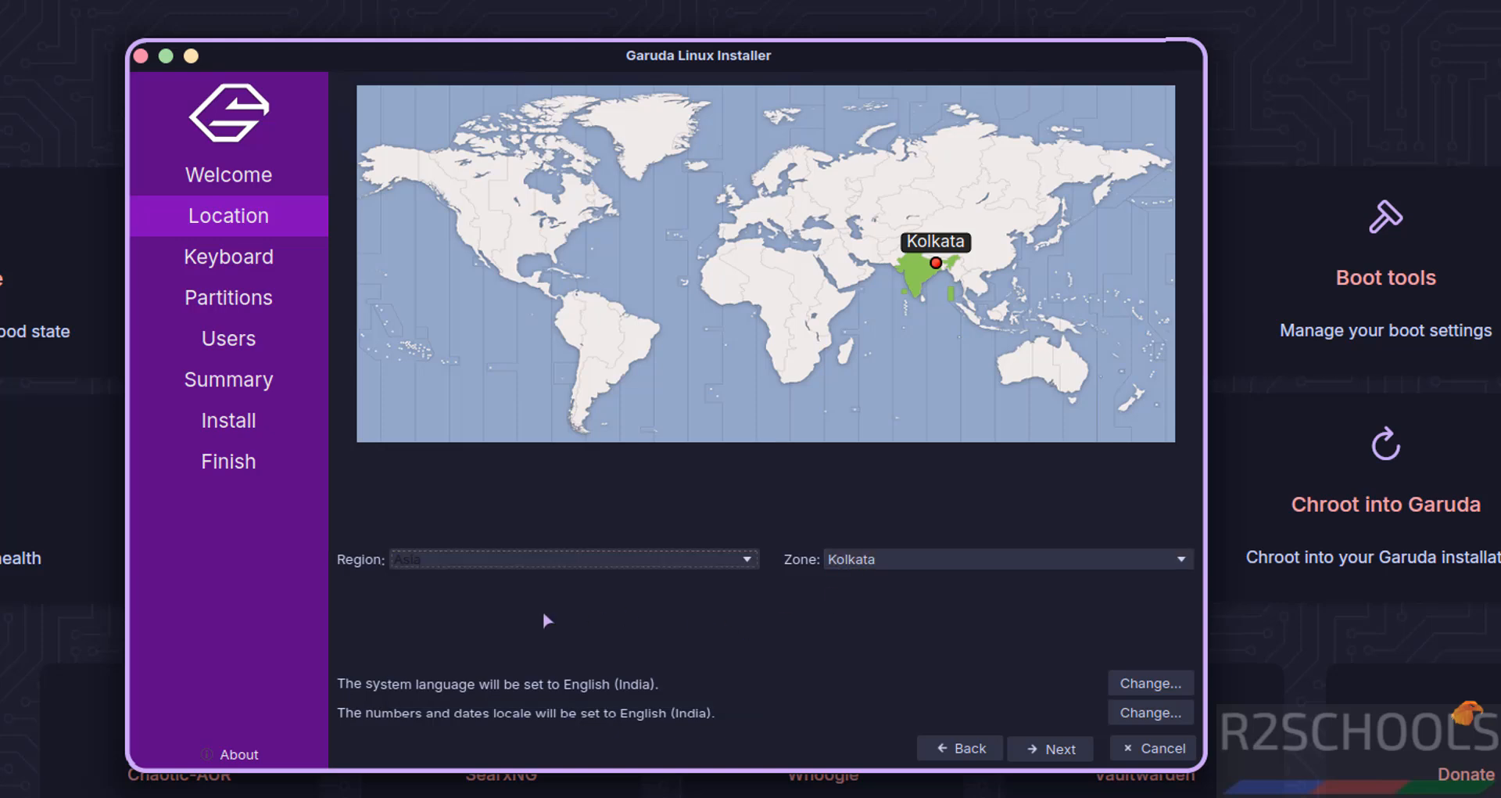
Step: Keep the default keyboard layout and choose to erase the whole 50 GB disk
{"action": "left_click", "coordinate": [1052, 751]}
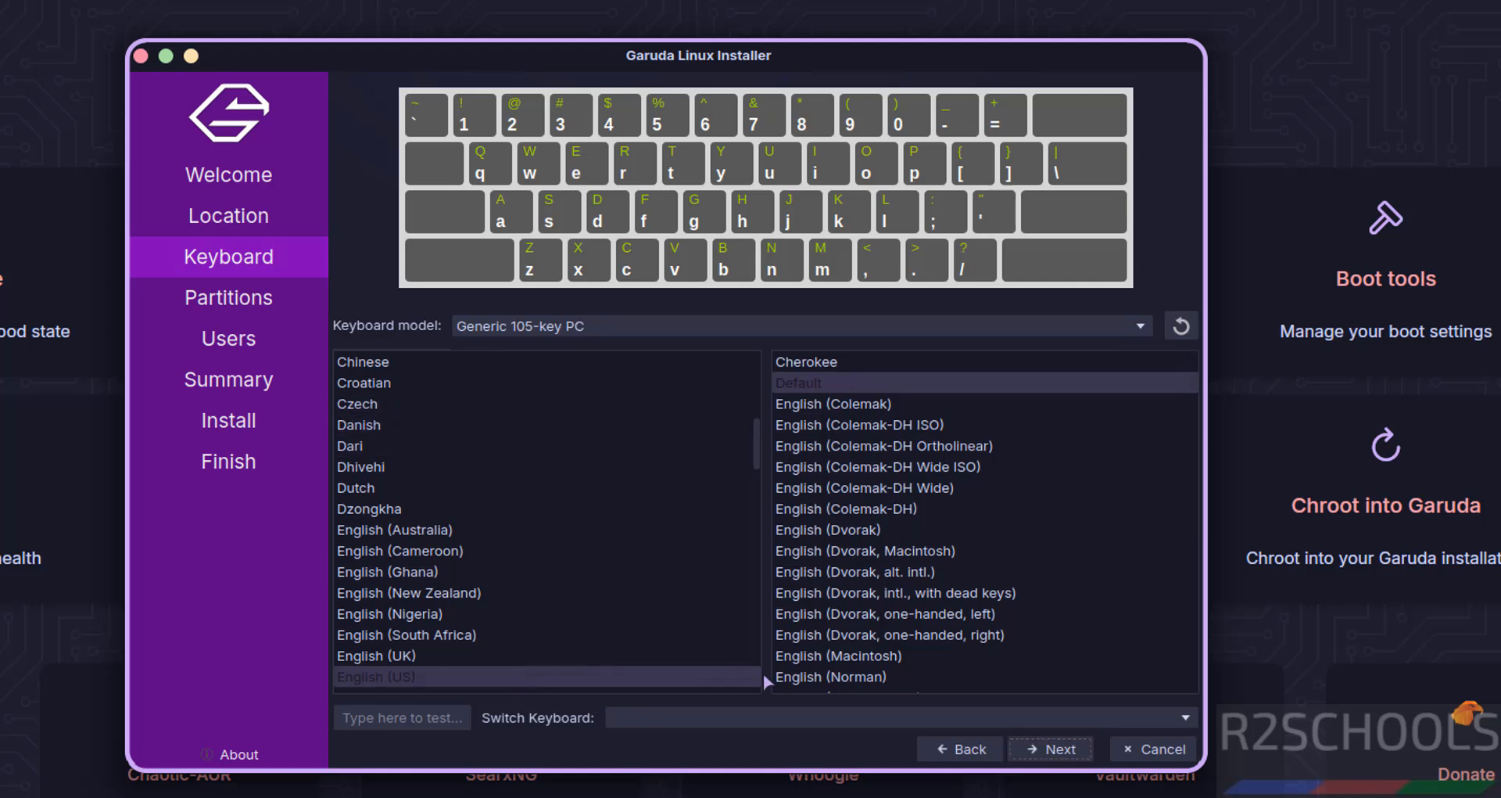
{"action": "left_click", "coordinate": [1052, 752]}
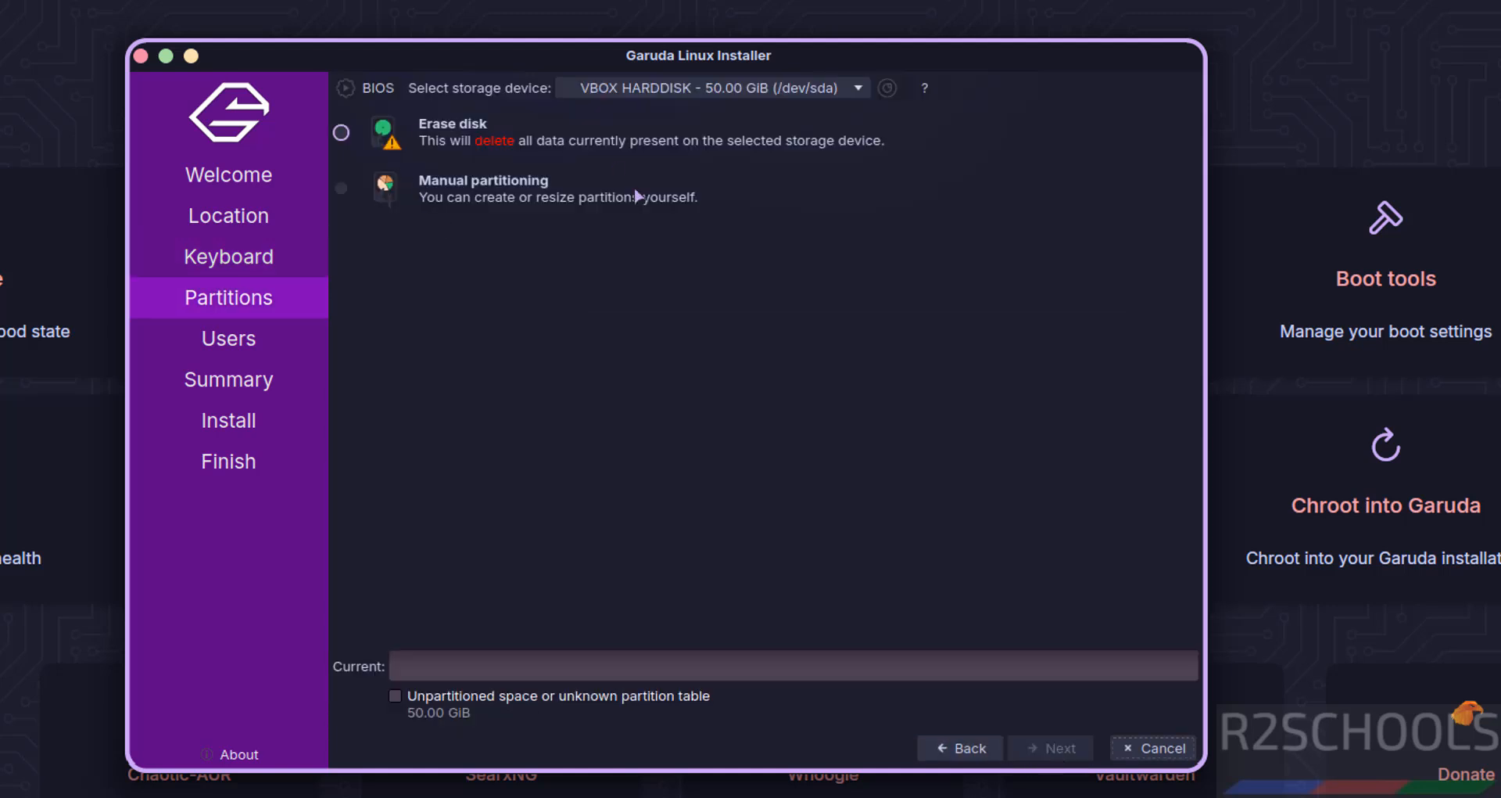
{"action": "left_click", "coordinate": [361, 135]}
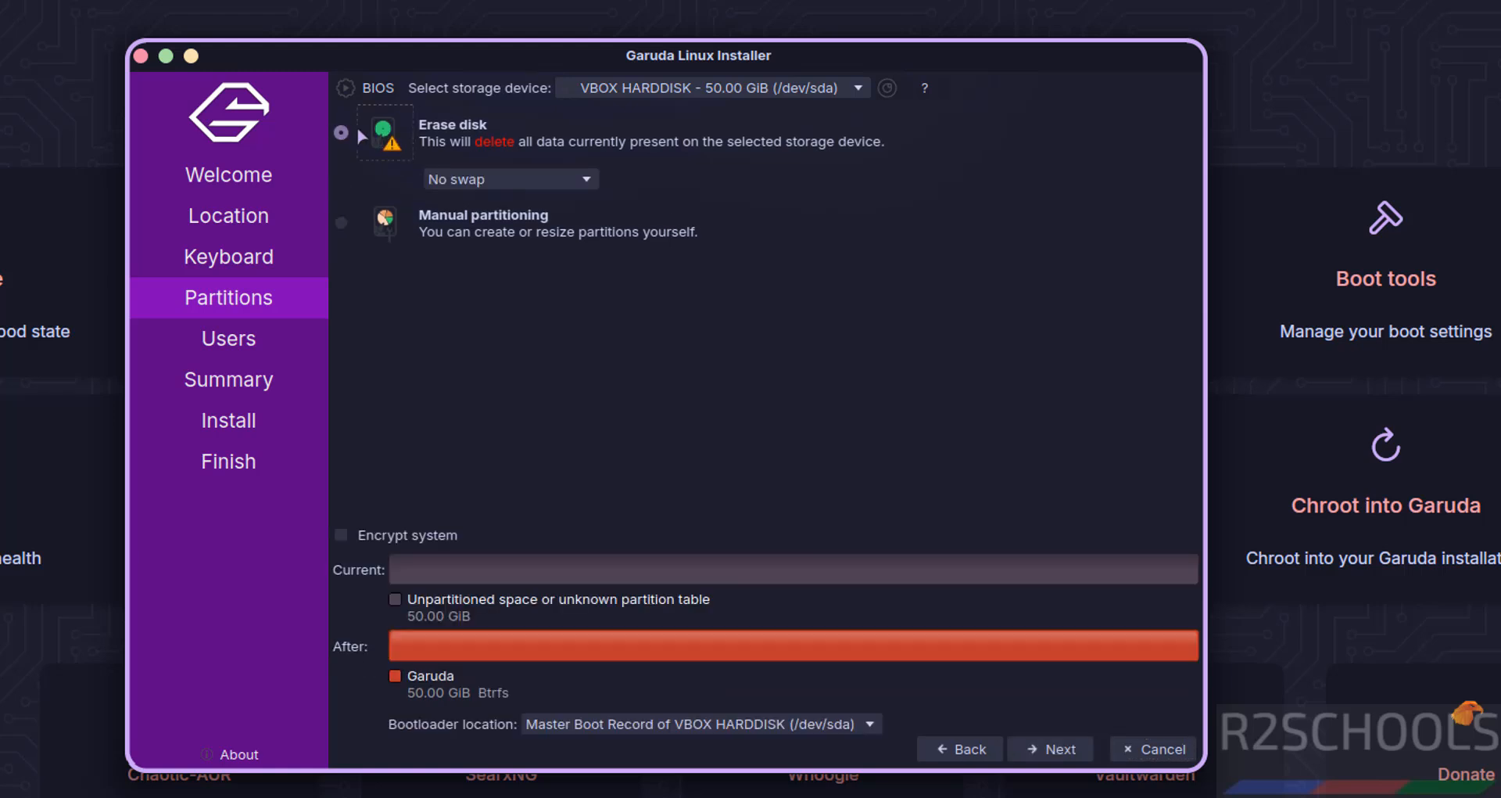
{"action": "left_click", "coordinate": [1046, 752]}
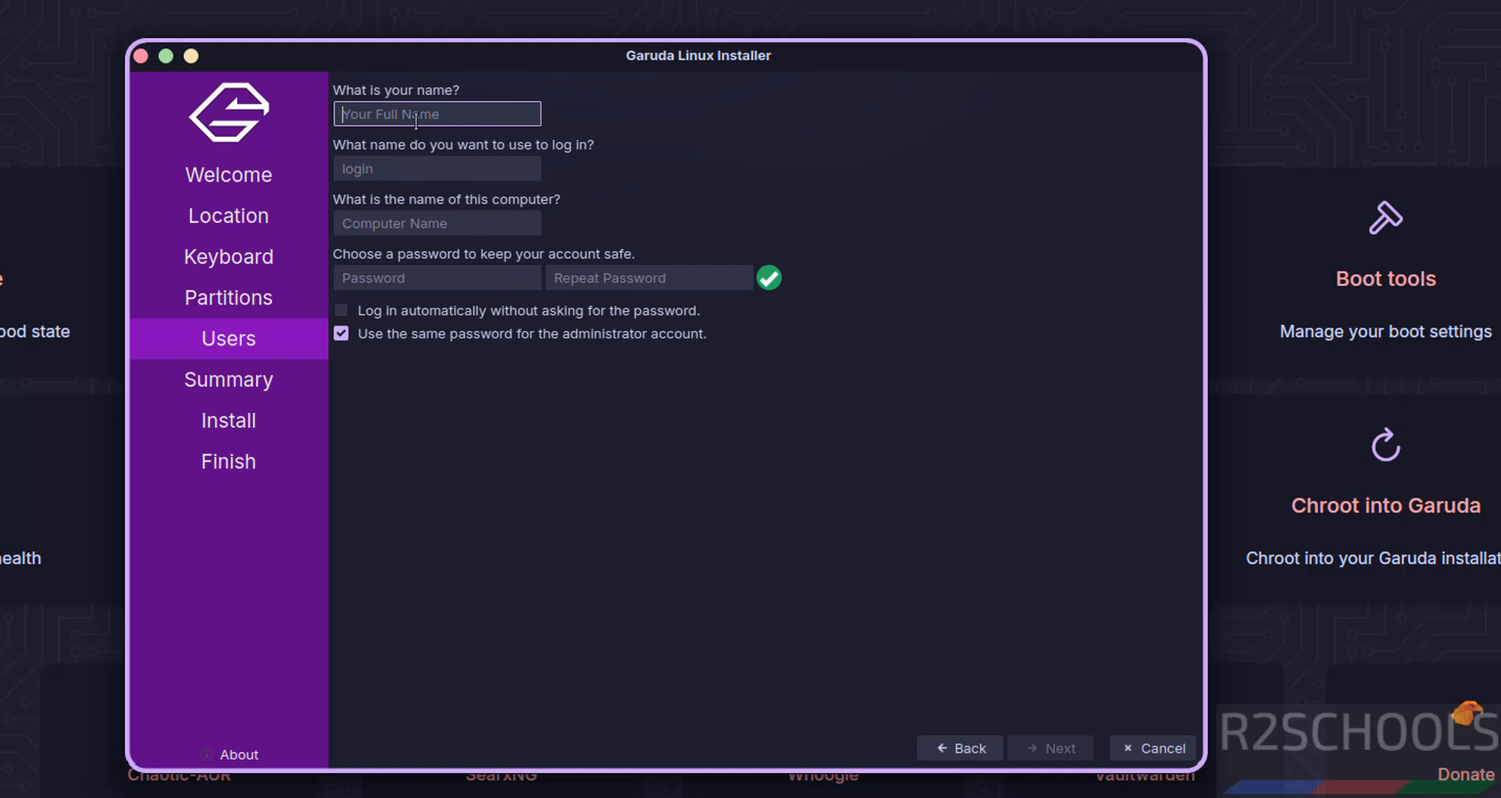
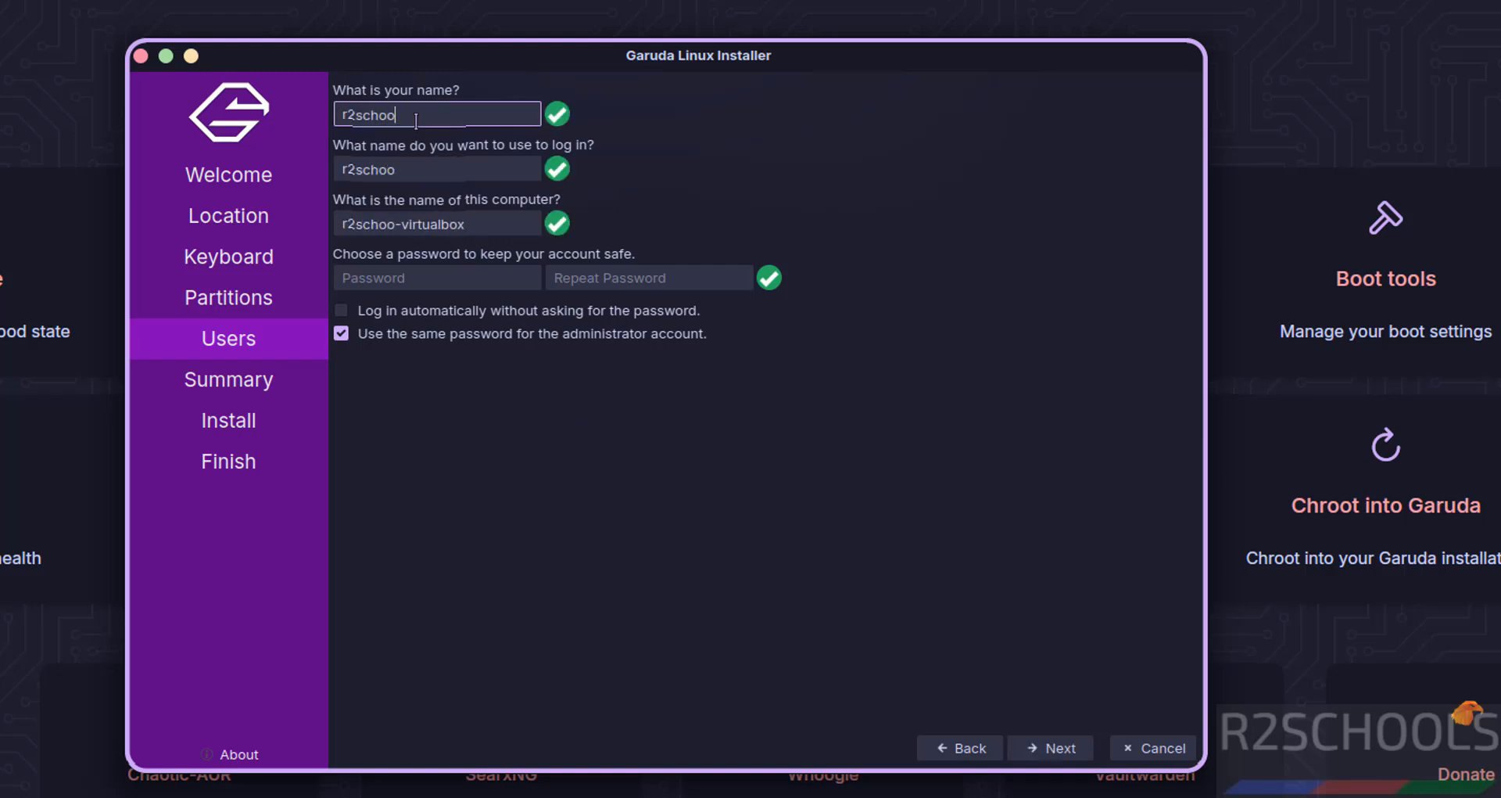
Step: Enter the user's full name and login, and set the computer name to gradudamvm
{"action": "key", "text": "Tab"}
{"action": "key", "text": "Tab"}
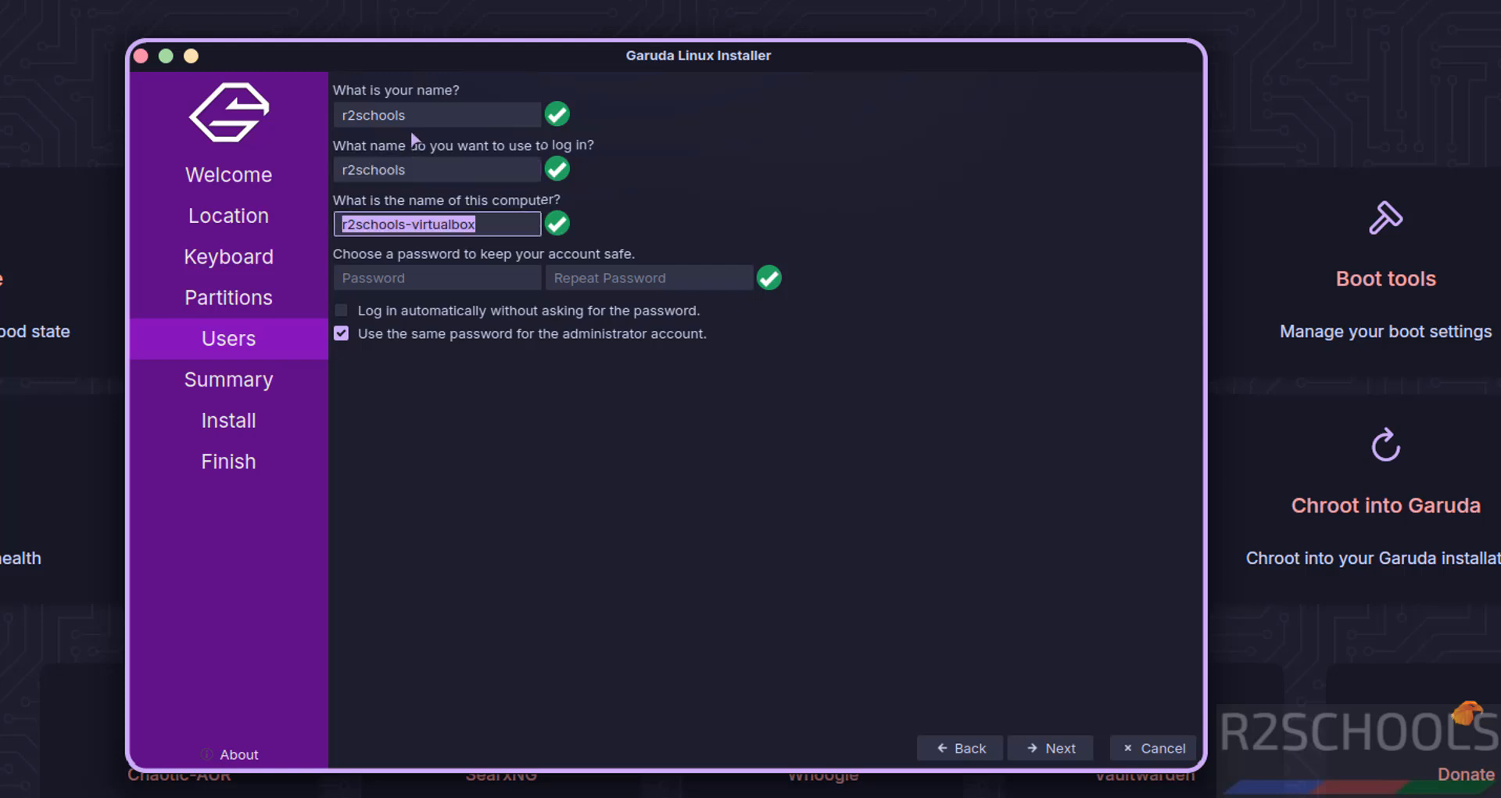
{"action": "mouse_move", "coordinate": [423, 119]}
{"action": "left_mouse_down"}
{"action": "mouse_move", "coordinate": [293, 130]}
{"action": "mouse_move", "coordinate": [407, 119]}
{"action": "left_mouse_up"}
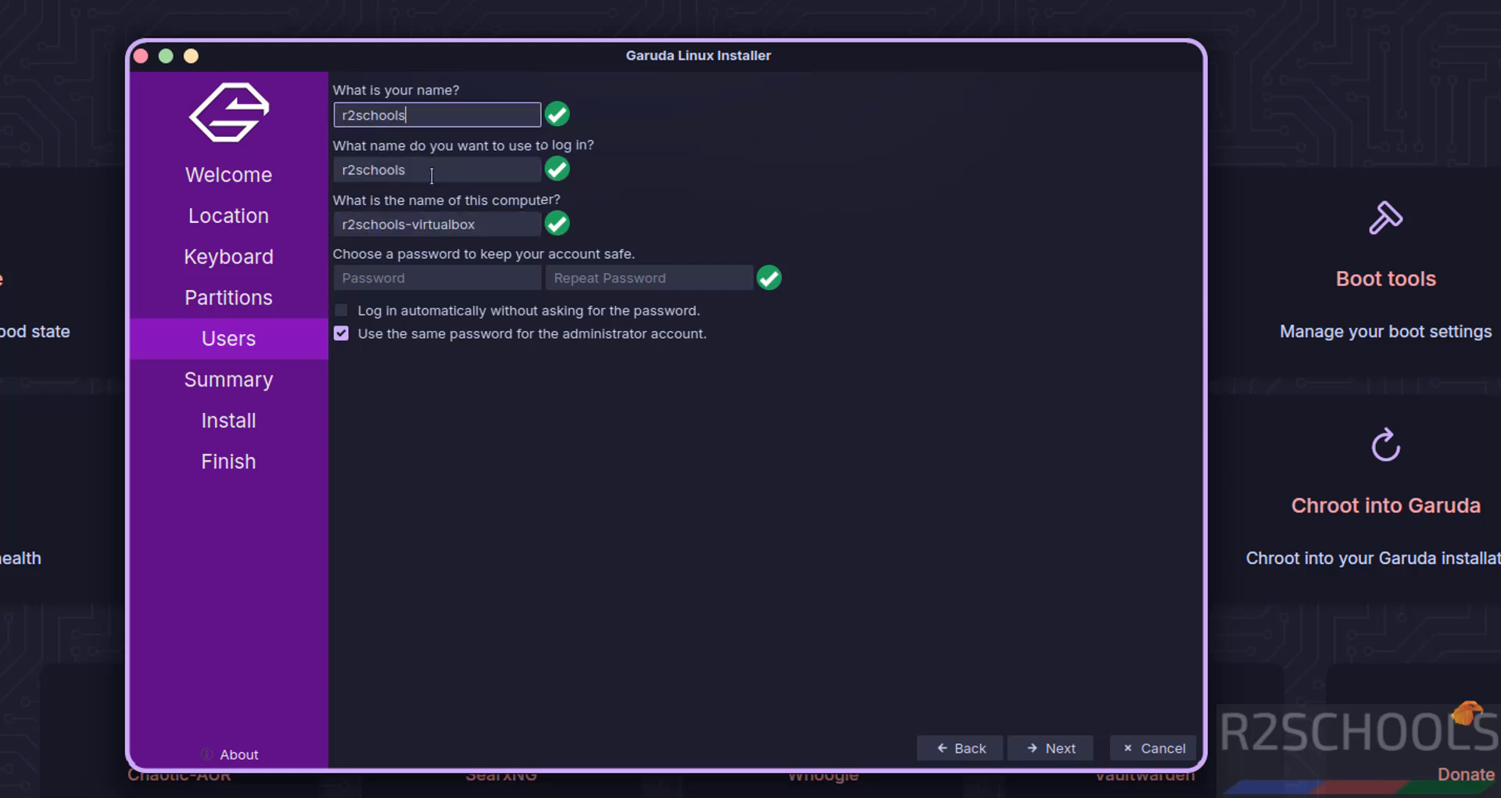
{"action": "left_click_drag", "start_coordinate": [432, 175], "coordinate": [303, 173]}
{"action": "left_click", "coordinate": [488, 229]}
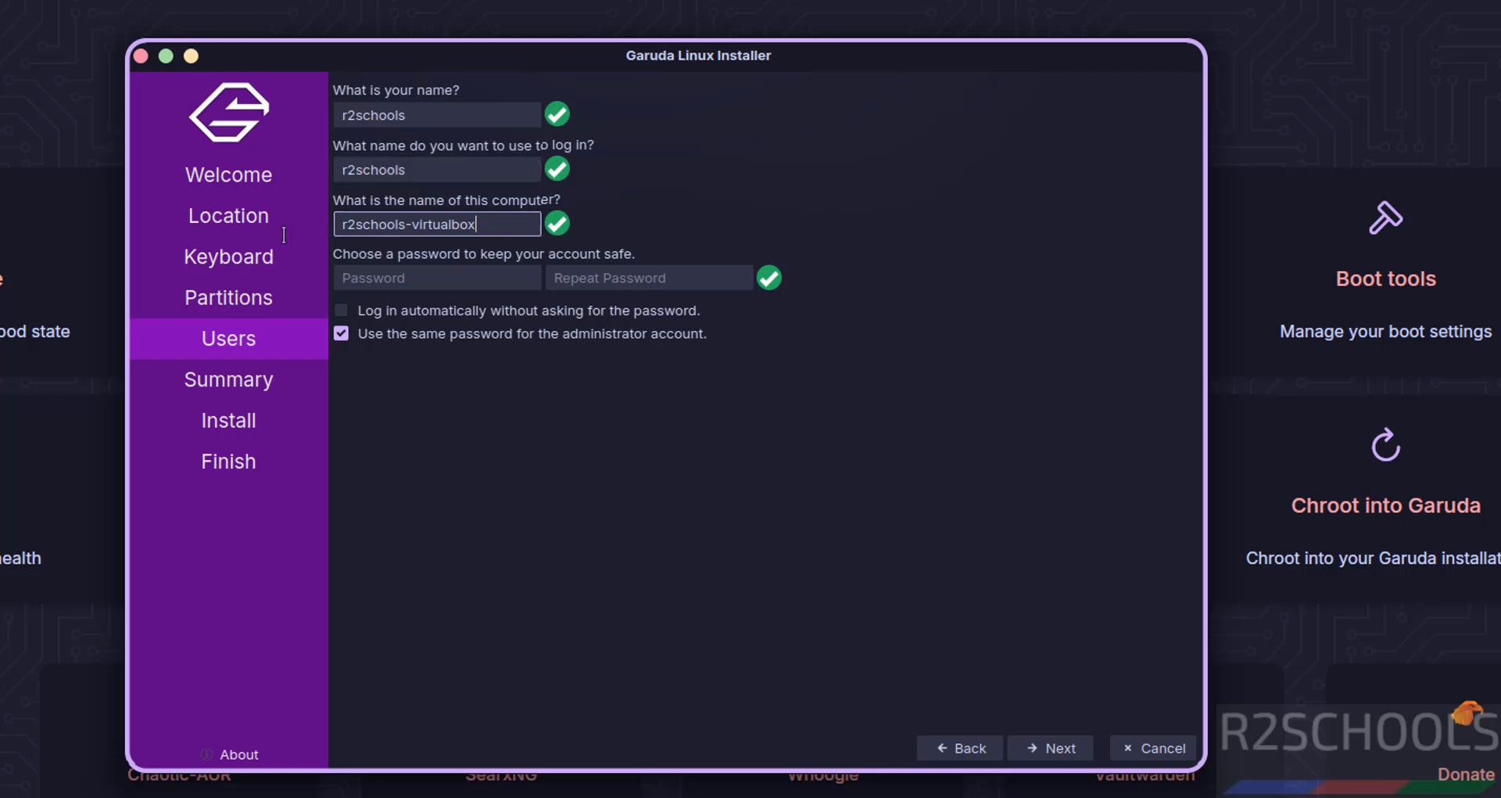
{"action": "left_click_drag", "start_coordinate": [488, 229], "coordinate": [284, 235]}
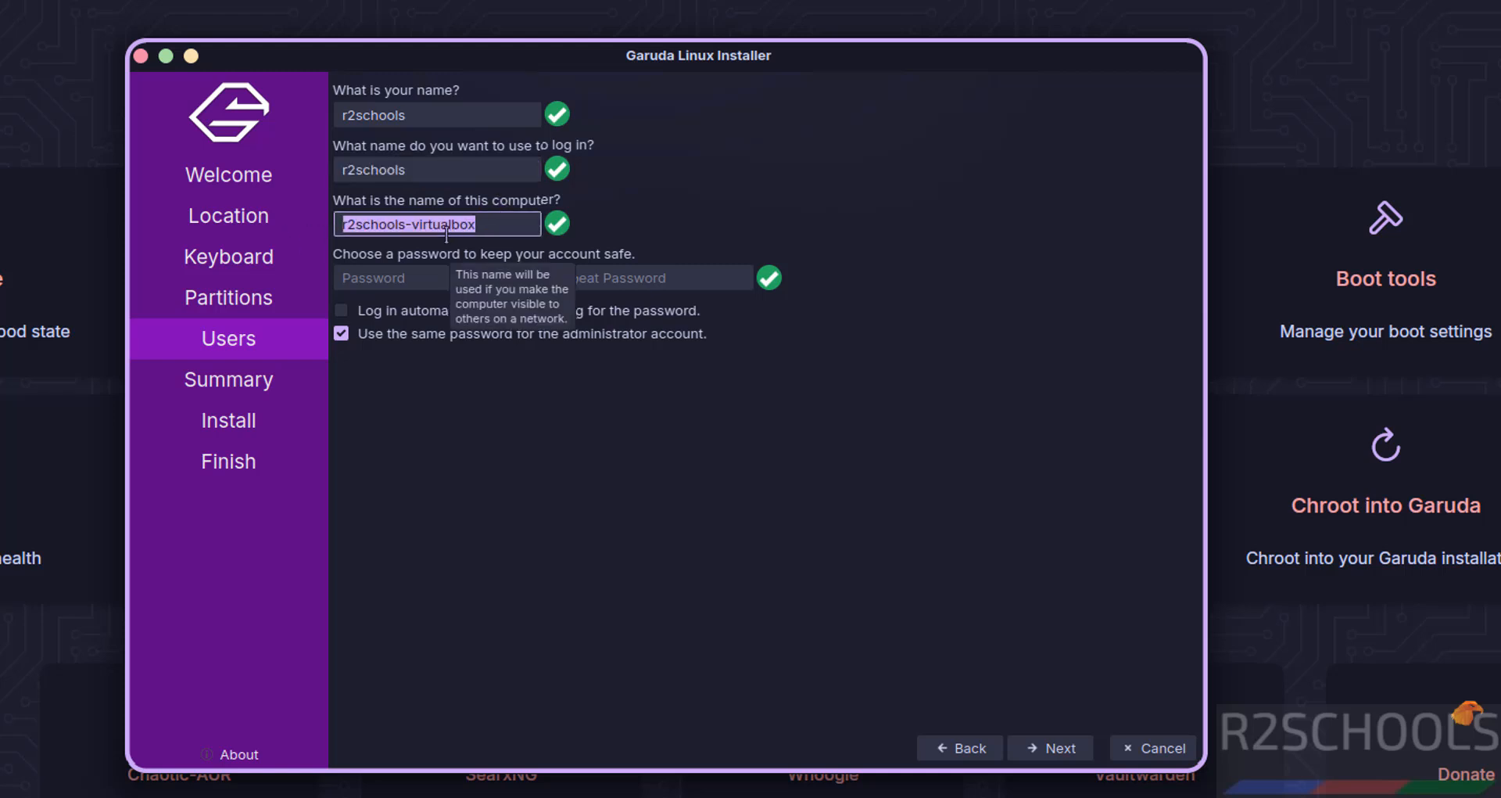
{"action": "type", "text": "gradud"}
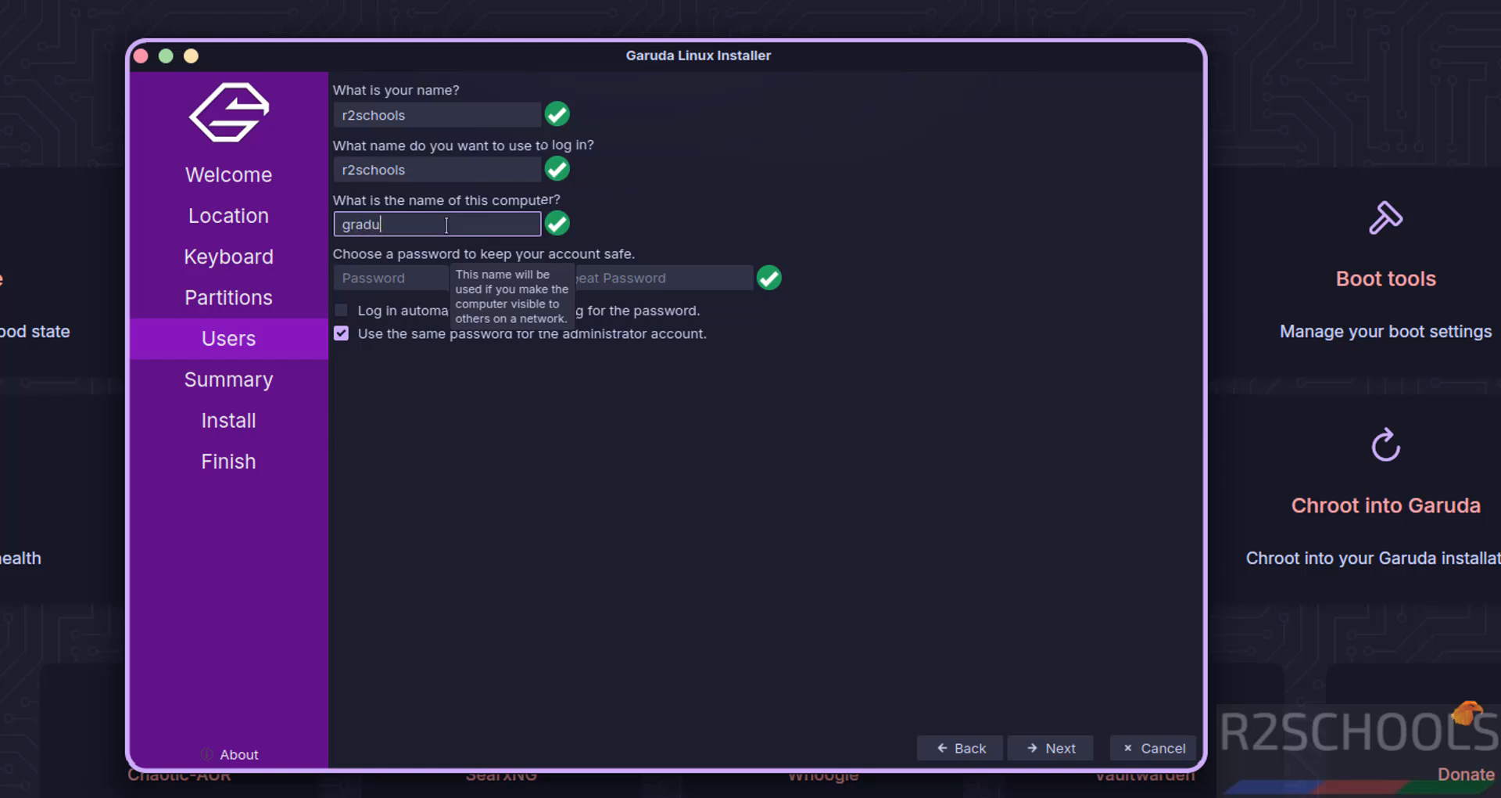
{"action": "type", "text": "amvm"}
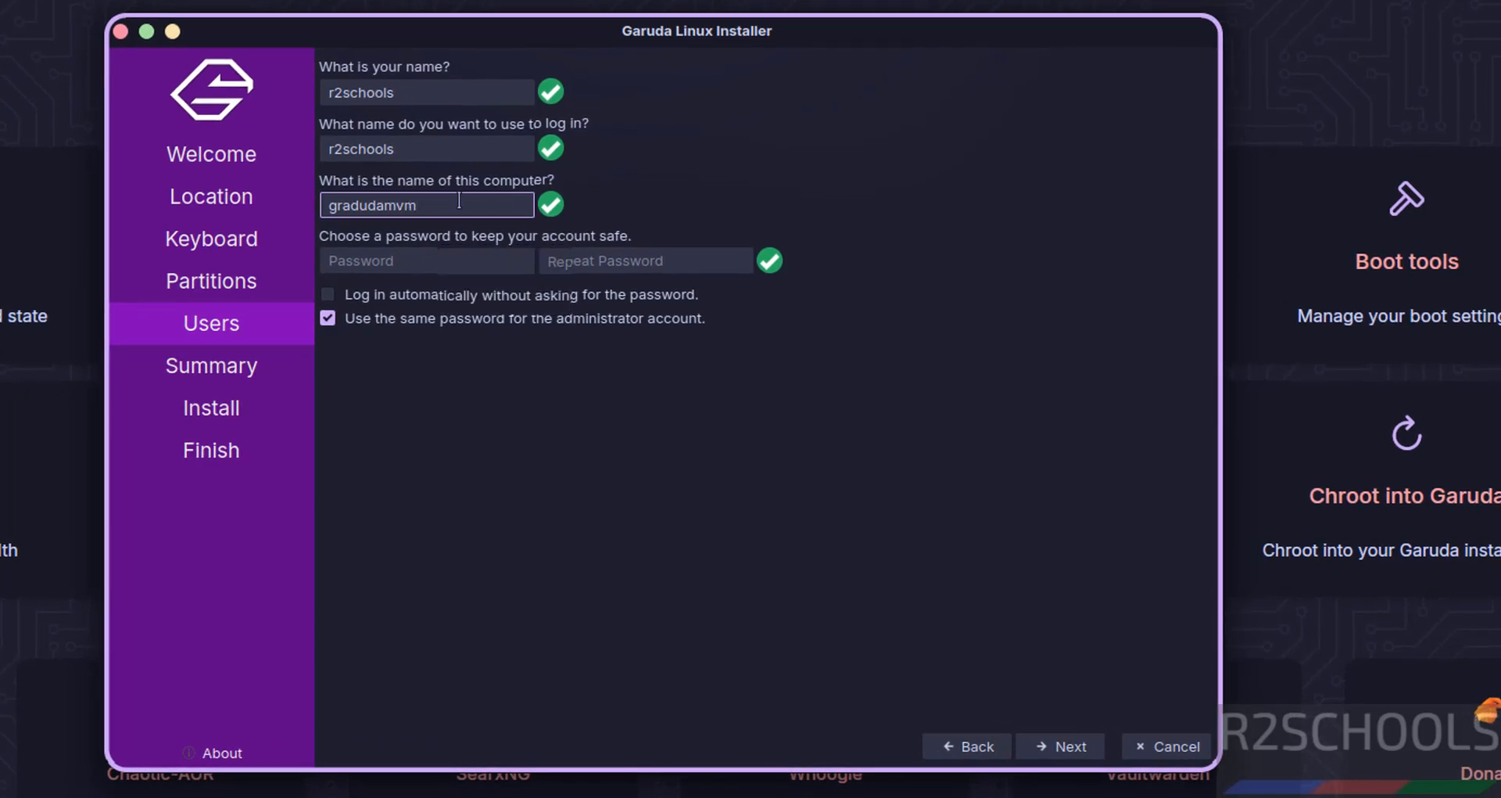
Step: Enter and confirm the account password, then continue to the installation summary
{"action": "left_click", "coordinate": [386, 250]}
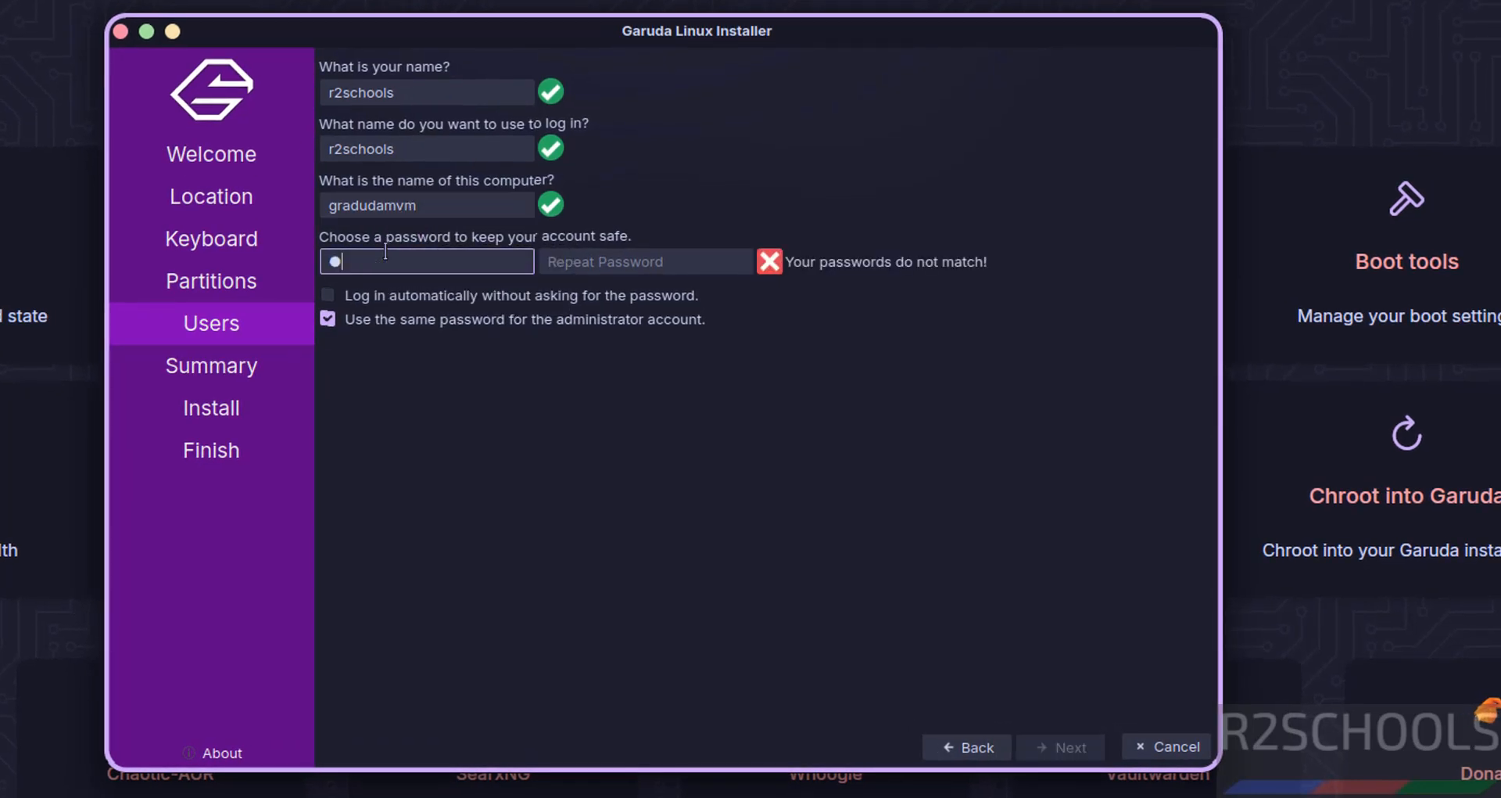
{"action": "key", "text": "Tab"}
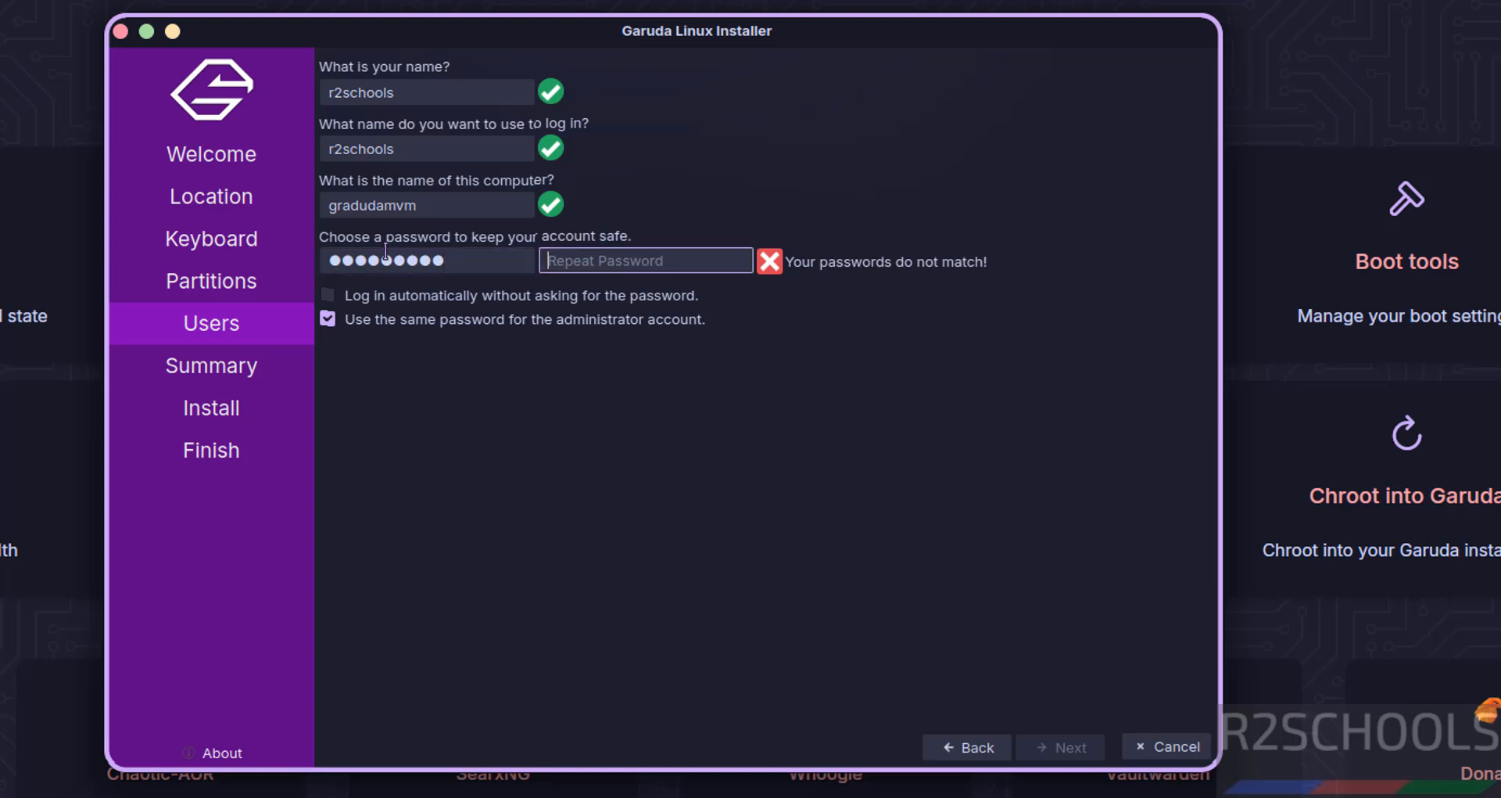
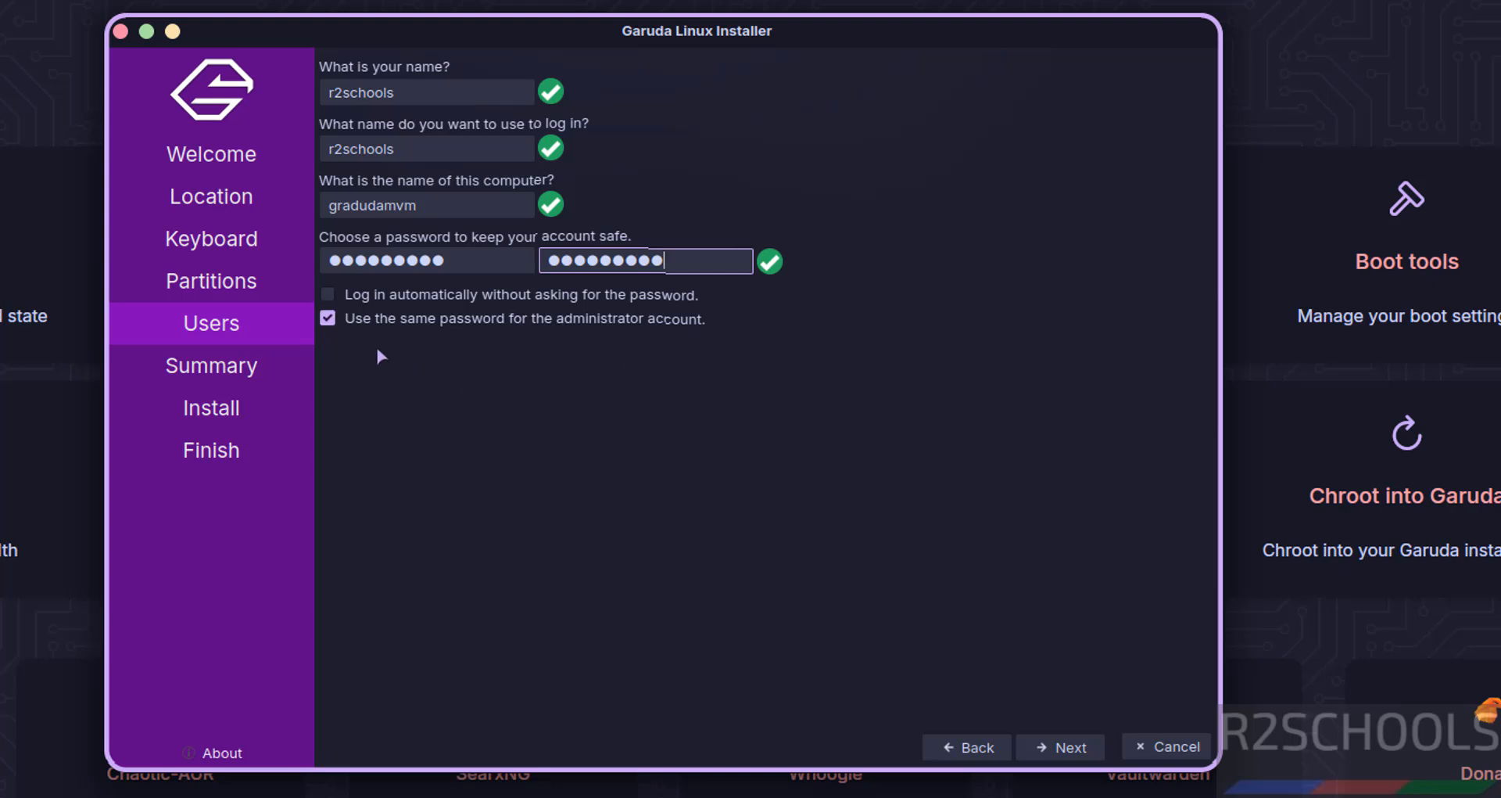
{"action": "left_click", "coordinate": [1063, 747]}
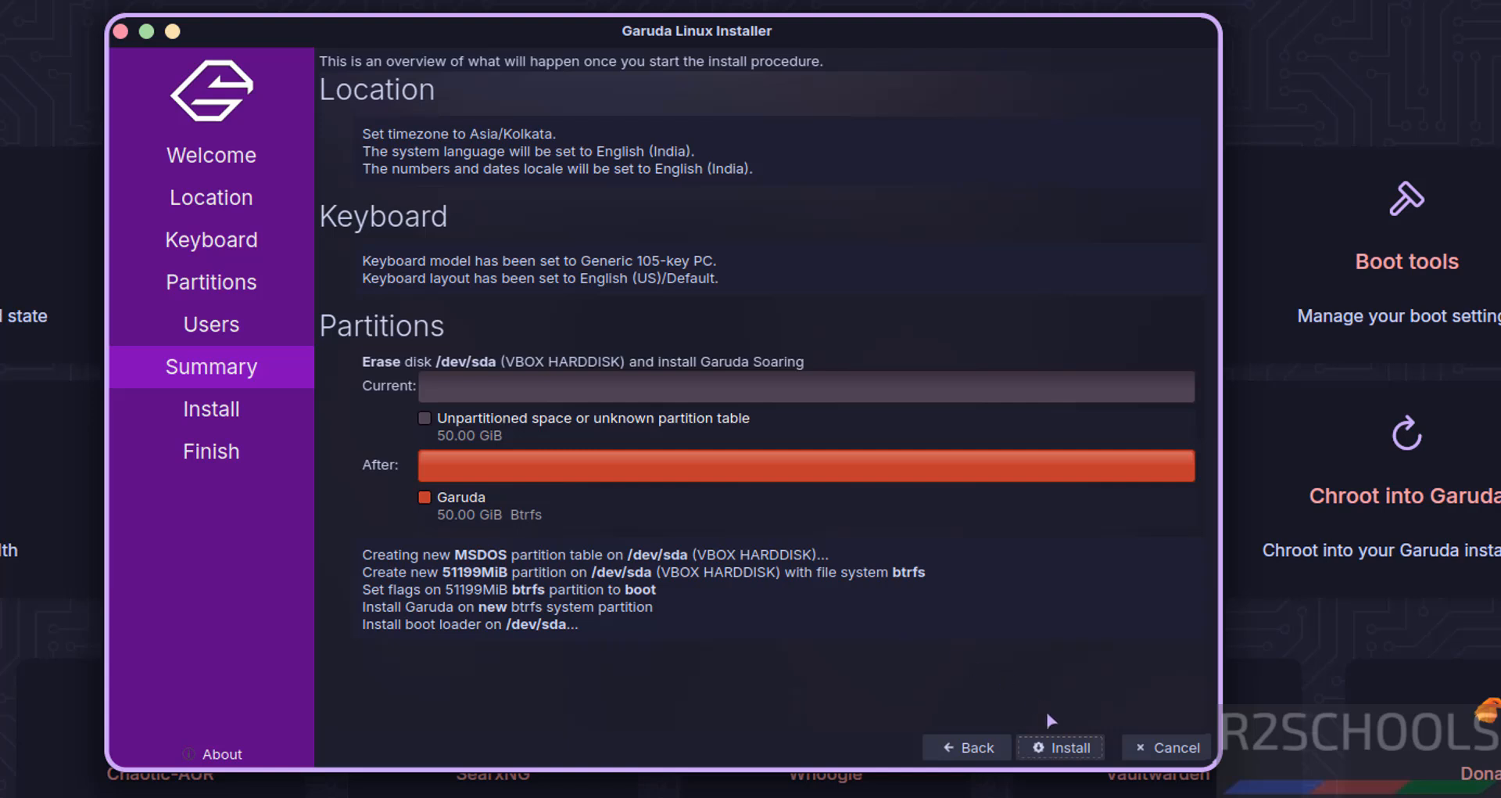
Step: Start the installation and confirm erasing /dev/sda
{"action": "left_click", "coordinate": [1072, 755]}
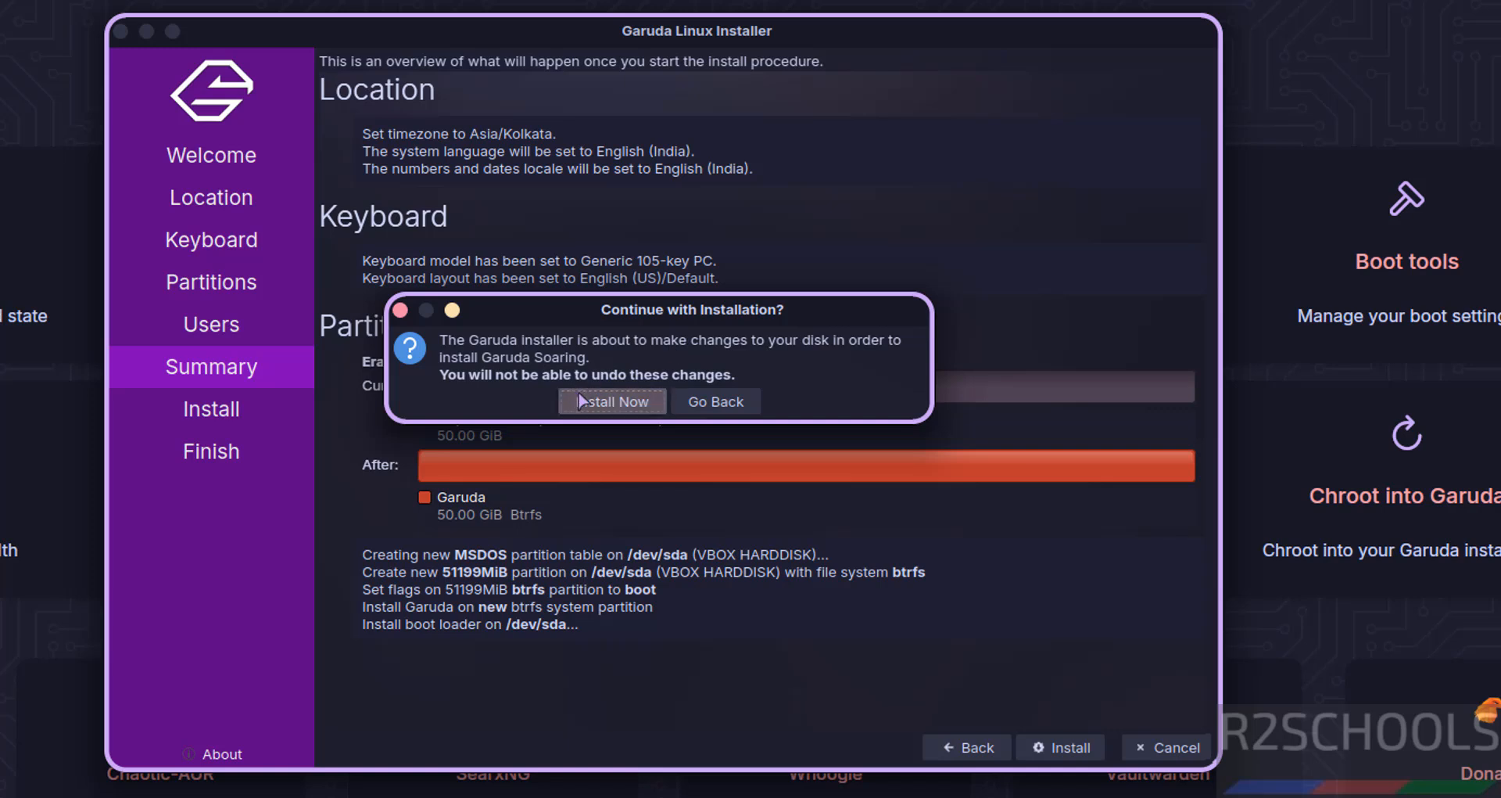
{"action": "left_click", "coordinate": [574, 394]}
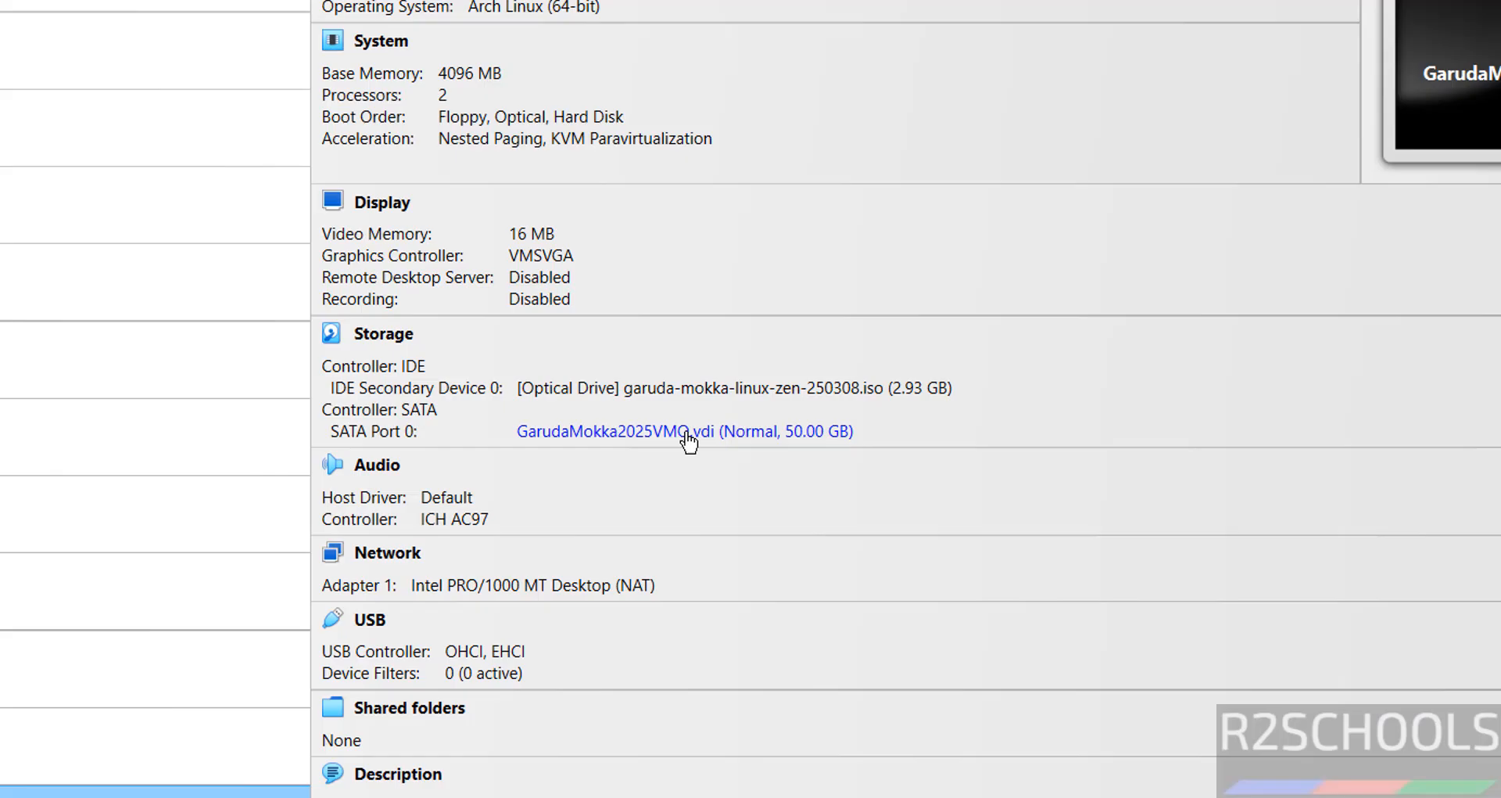
Step: Remove garuda-mokka-linux-zen-250308.iso from the VM's optical drive in Storage details
{"action": "left_click", "coordinate": [686, 435]}
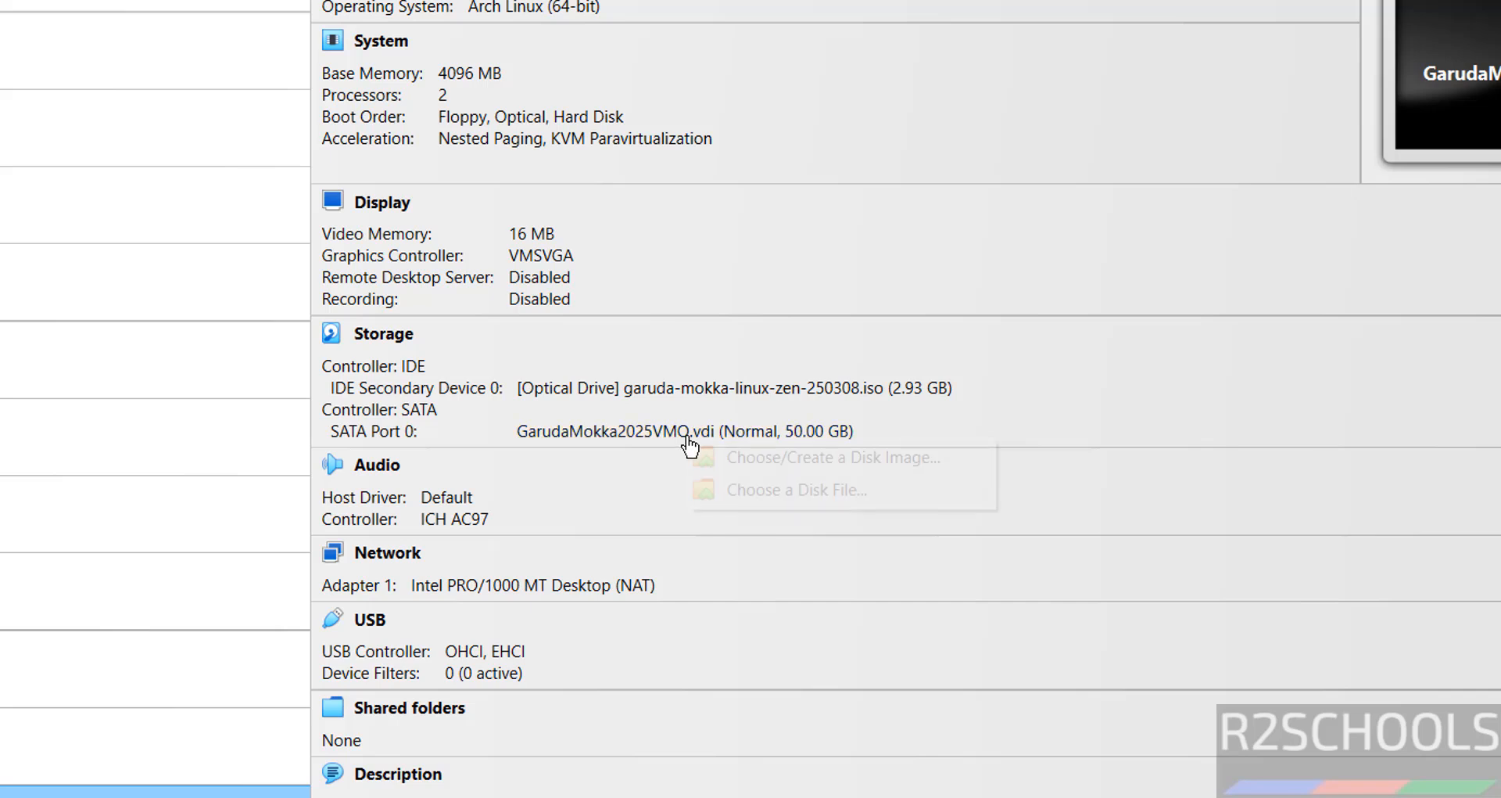
{"action": "left_click", "coordinate": [759, 305]}
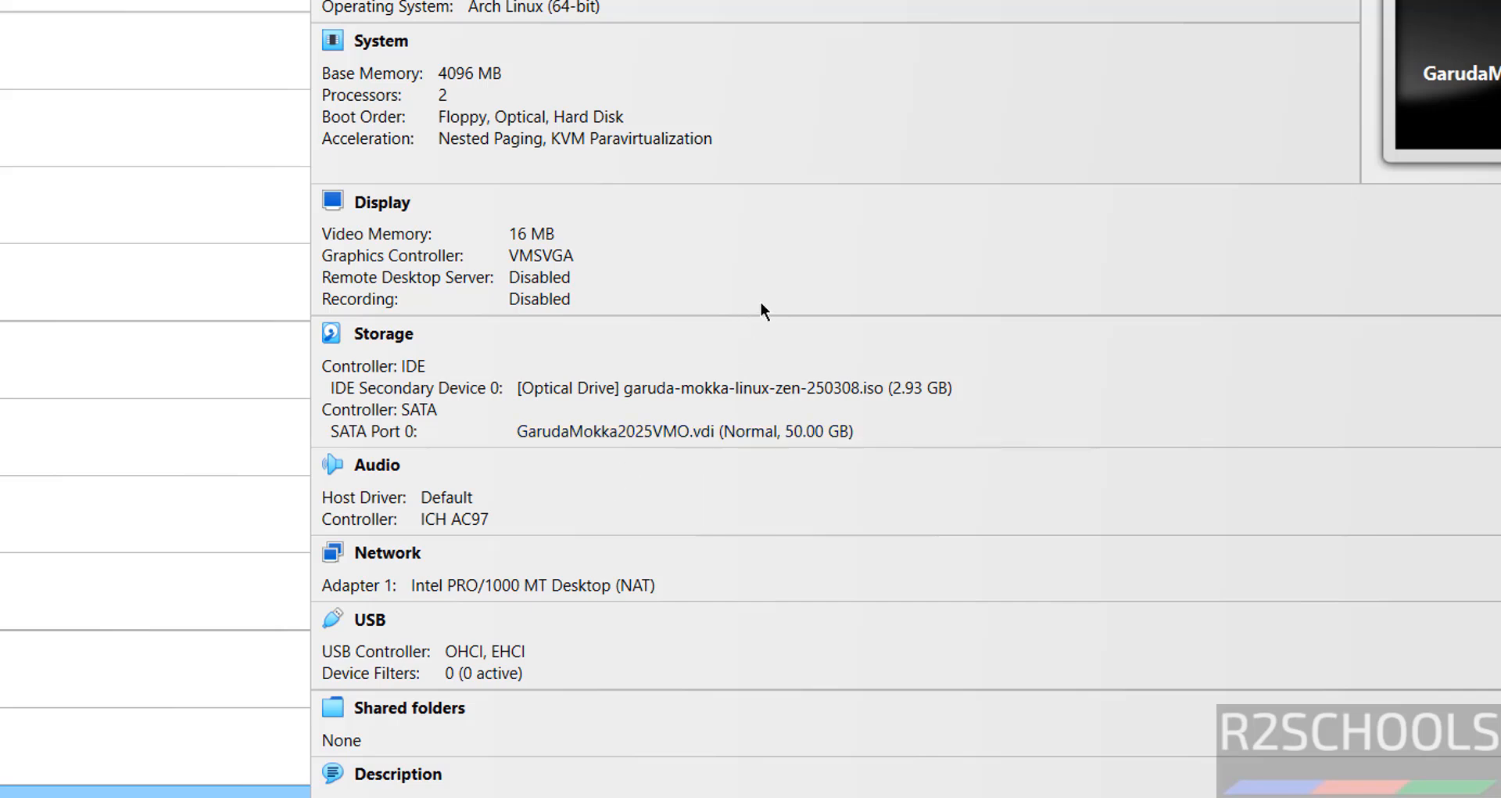
{"action": "left_click", "coordinate": [683, 389]}
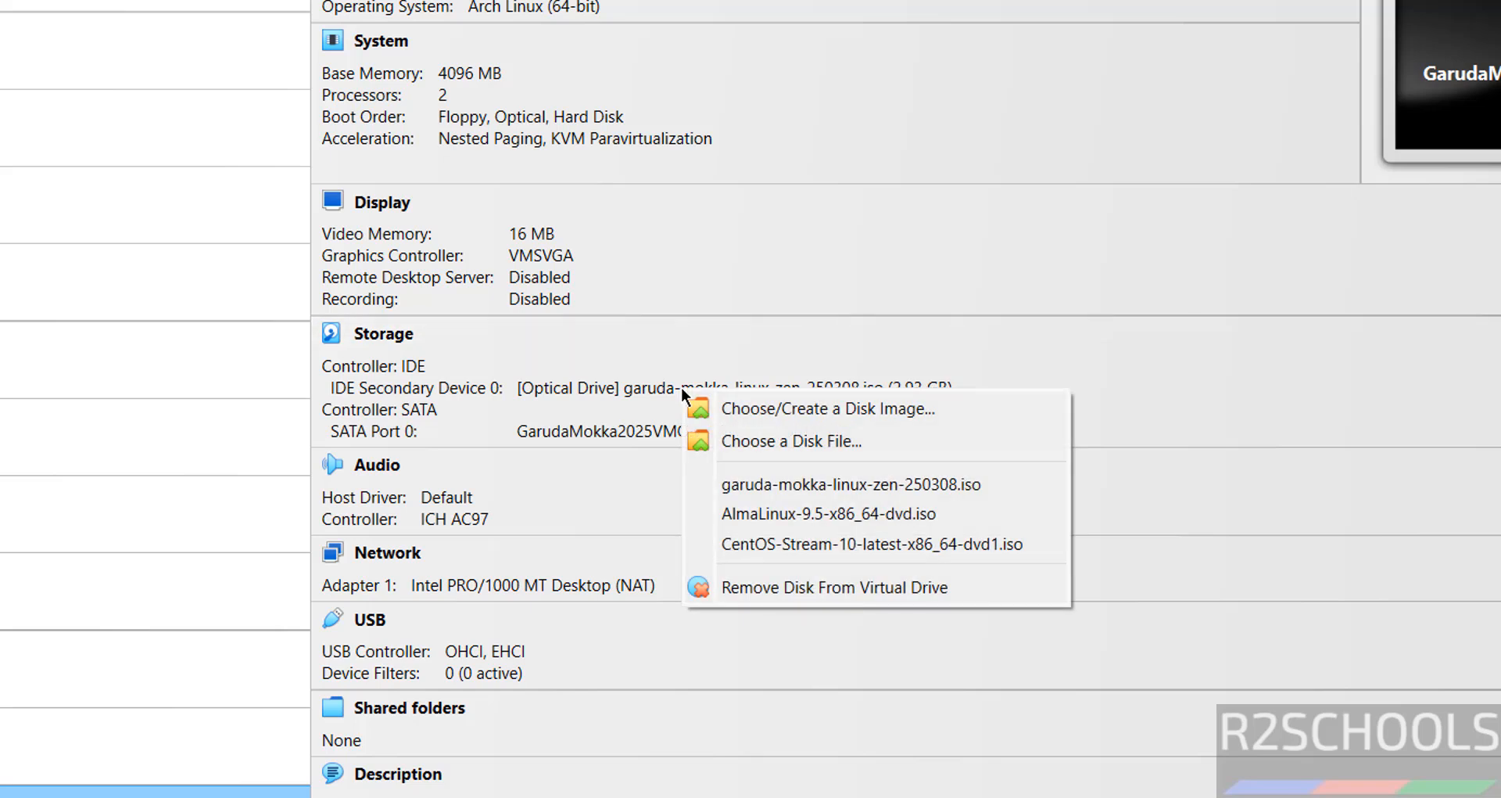
{"action": "left_click", "coordinate": [730, 334]}
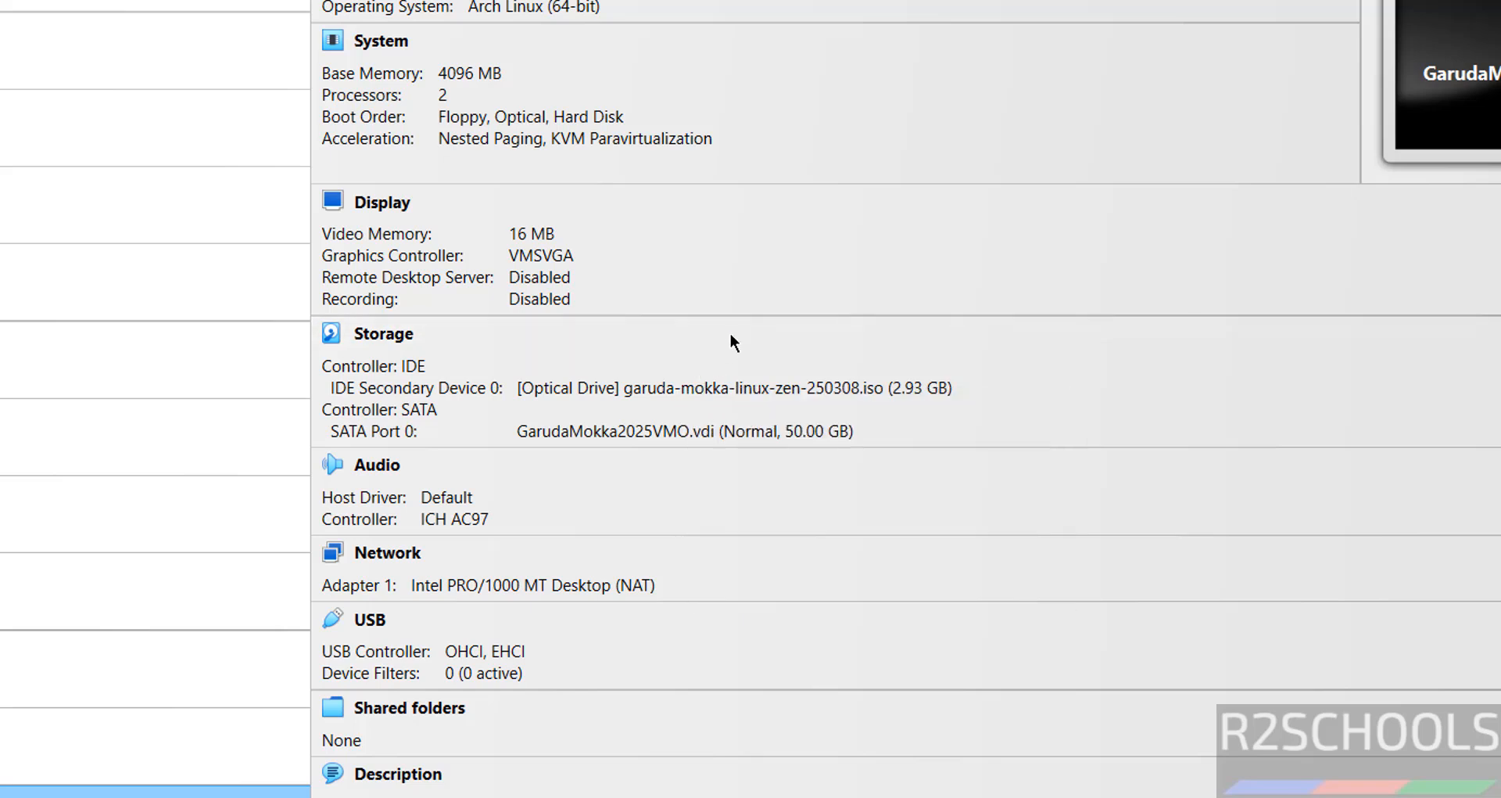
{"action": "left_click", "coordinate": [648, 398]}
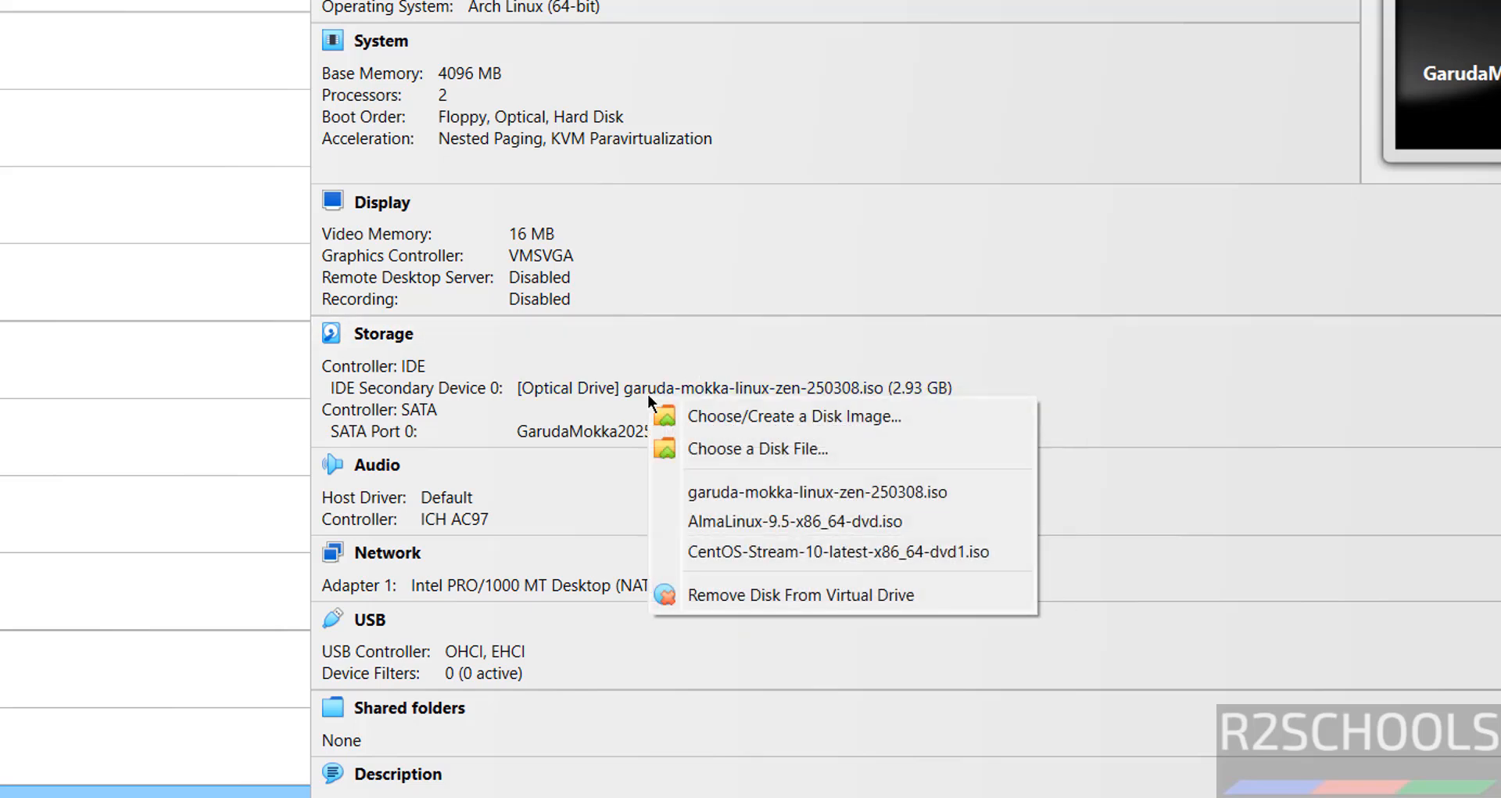
{"action": "left_click", "coordinate": [724, 595]}
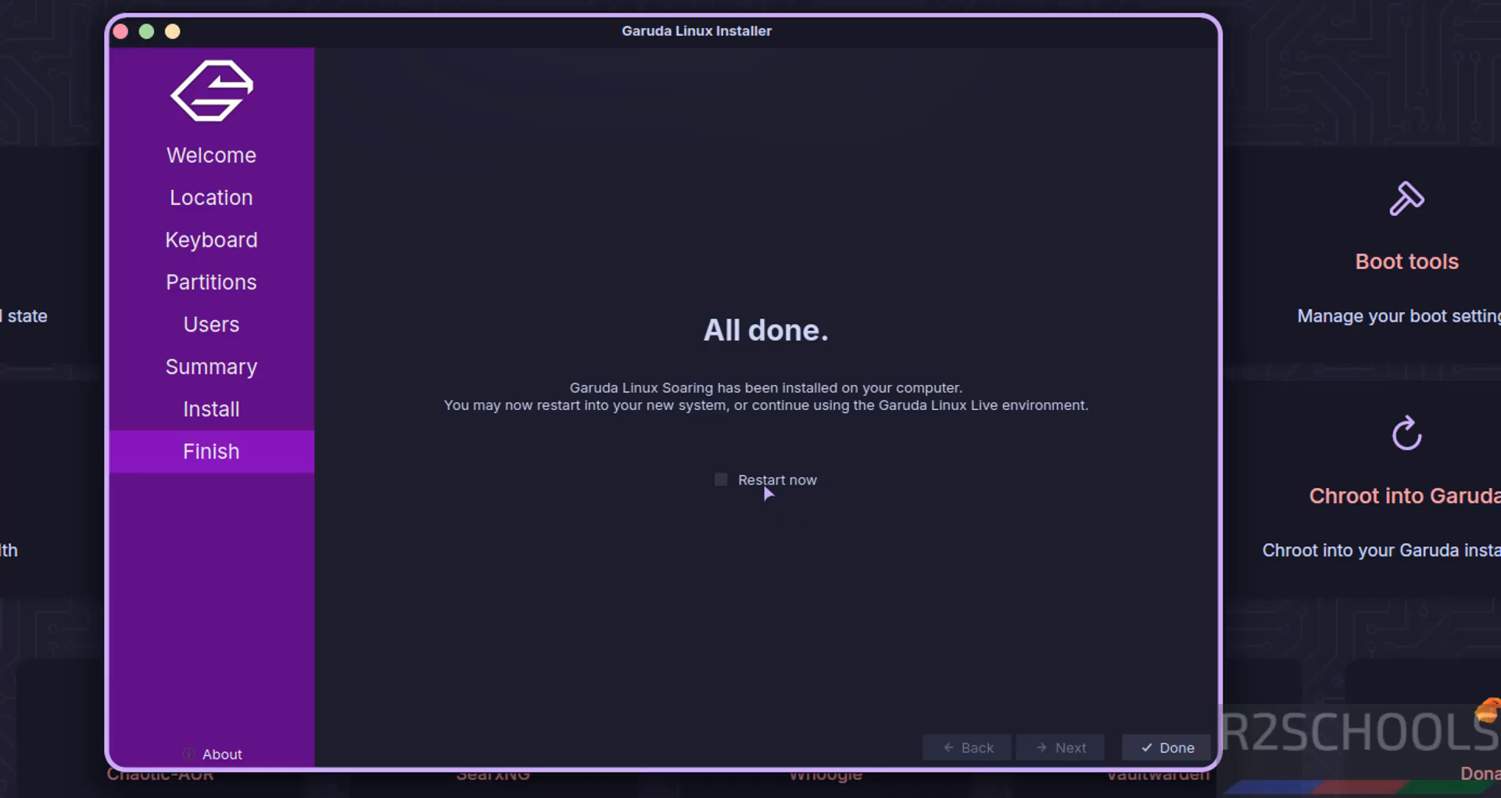
Step: Tick Restart now on the All done page and finish the installer to reboot
{"action": "left_click", "coordinate": [765, 488]}
{"action": "left_click", "coordinate": [725, 485]}
{"action": "left_click", "coordinate": [1167, 749]}
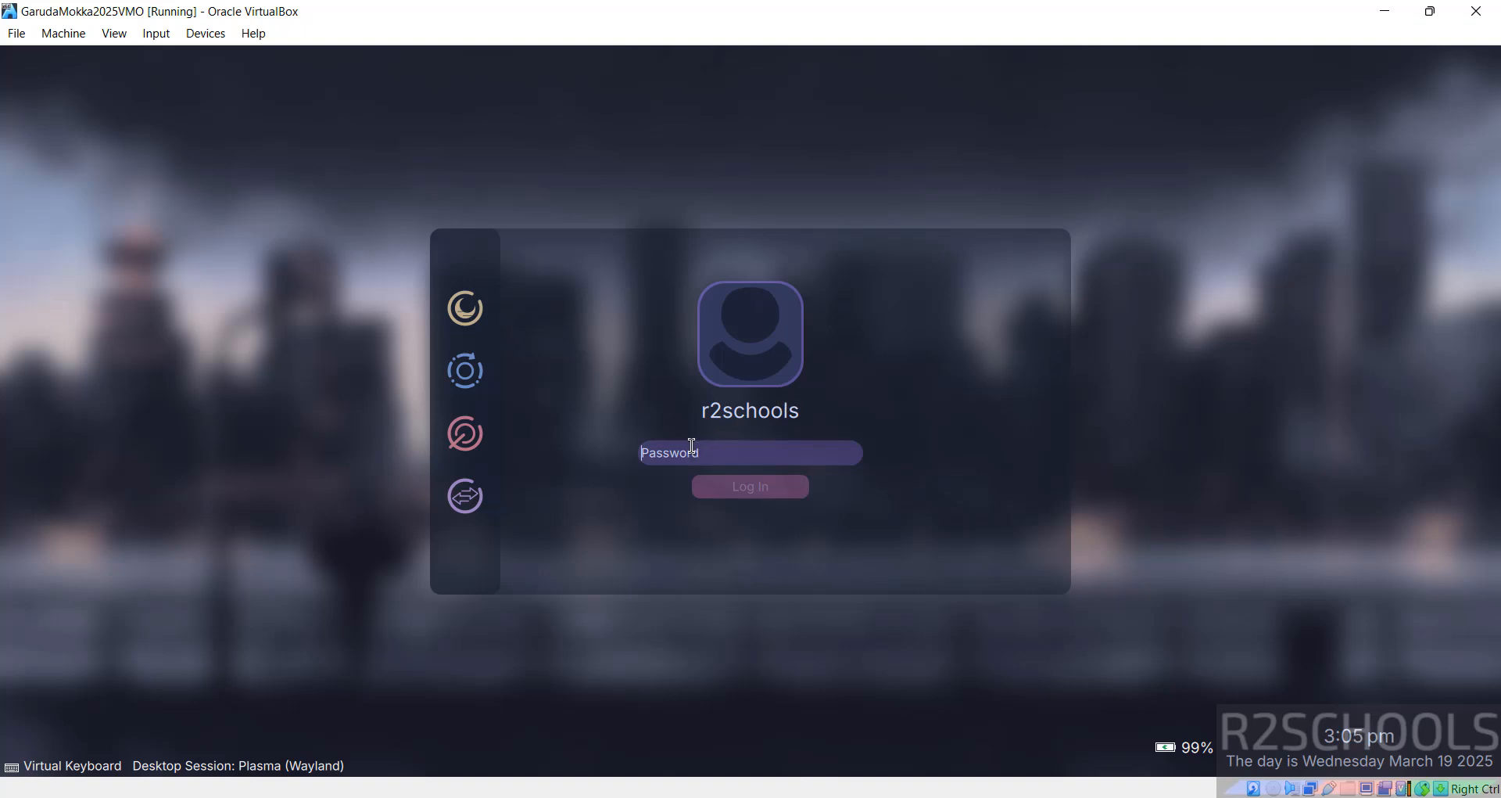
Step: Log in with the account password and dismiss the Garuda Setup Assistant
{"action": "type", "text": "*****"}
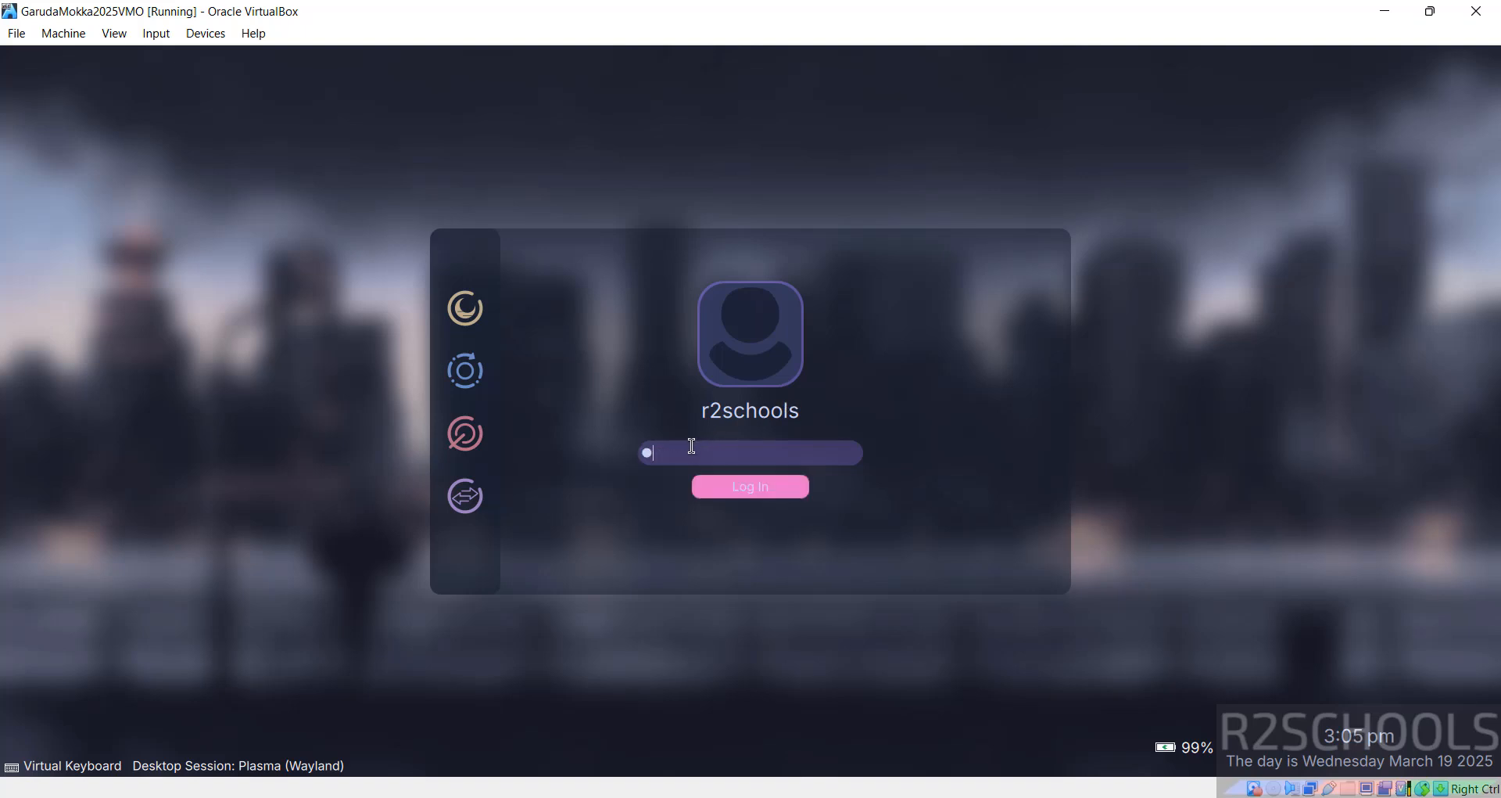
{"action": "type", "text": "****"}
{"action": "key", "text": "Return"}
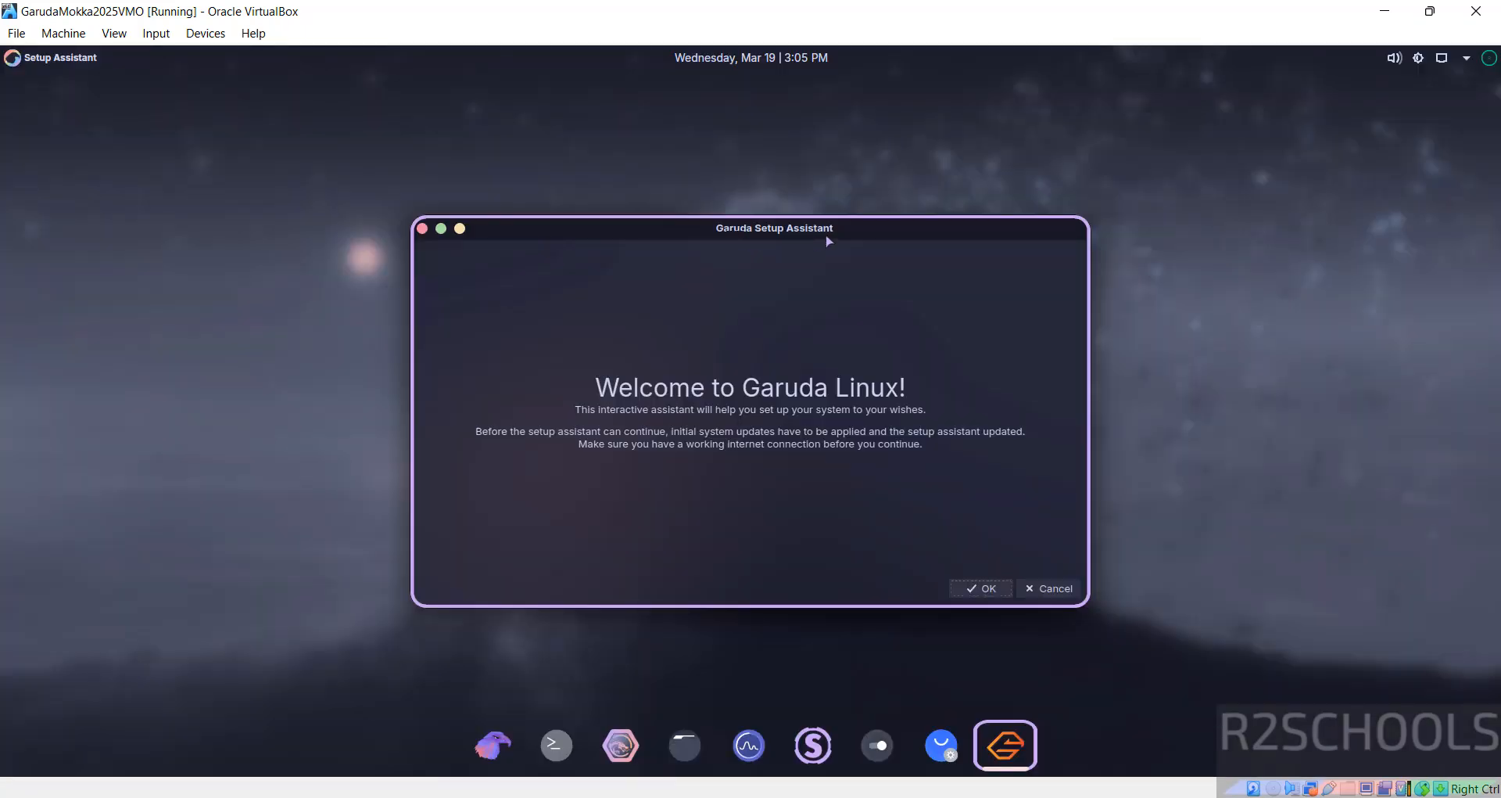
{"action": "left_click", "coordinate": [1049, 588]}
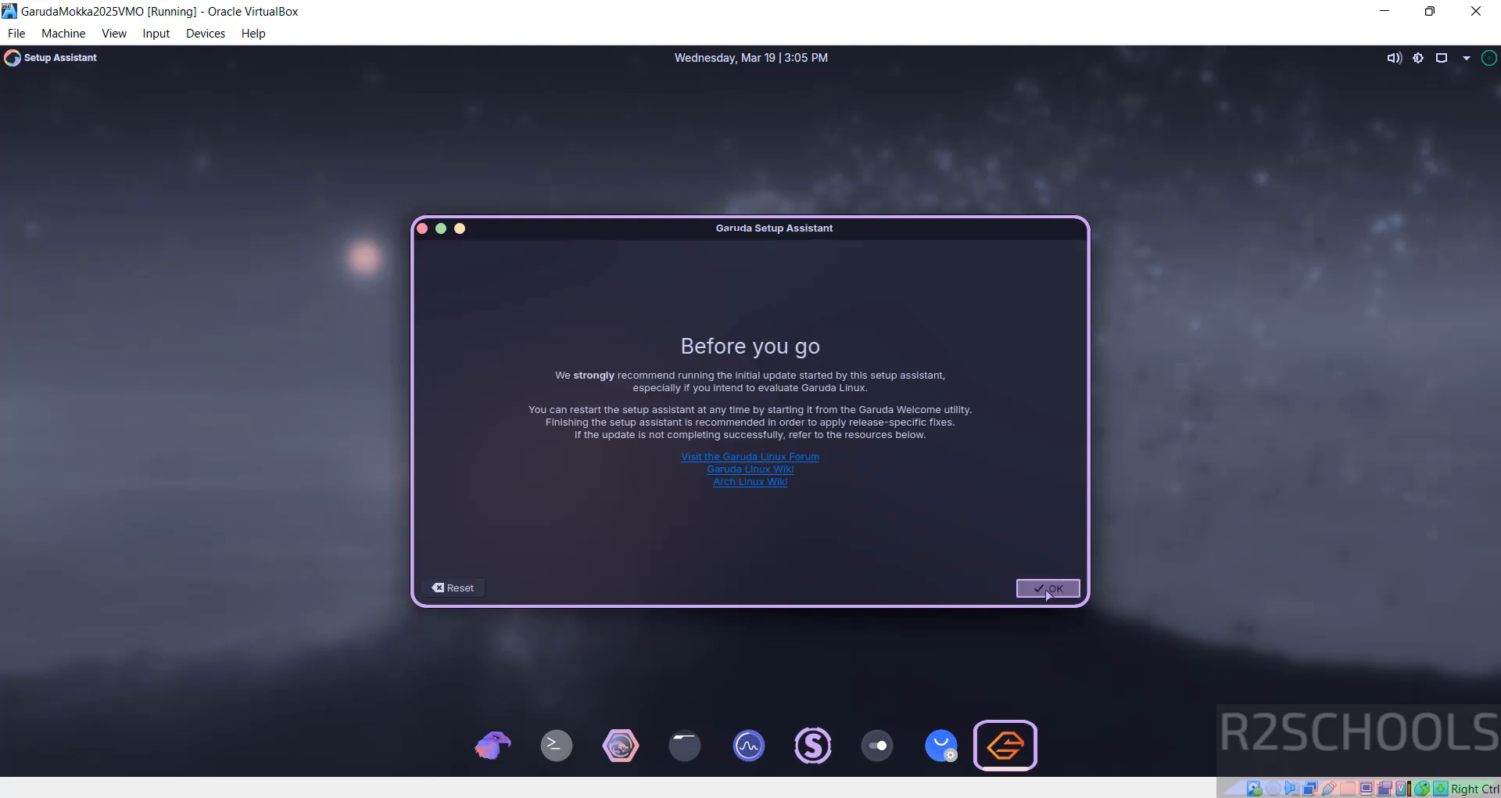
{"action": "left_click", "coordinate": [1050, 592]}
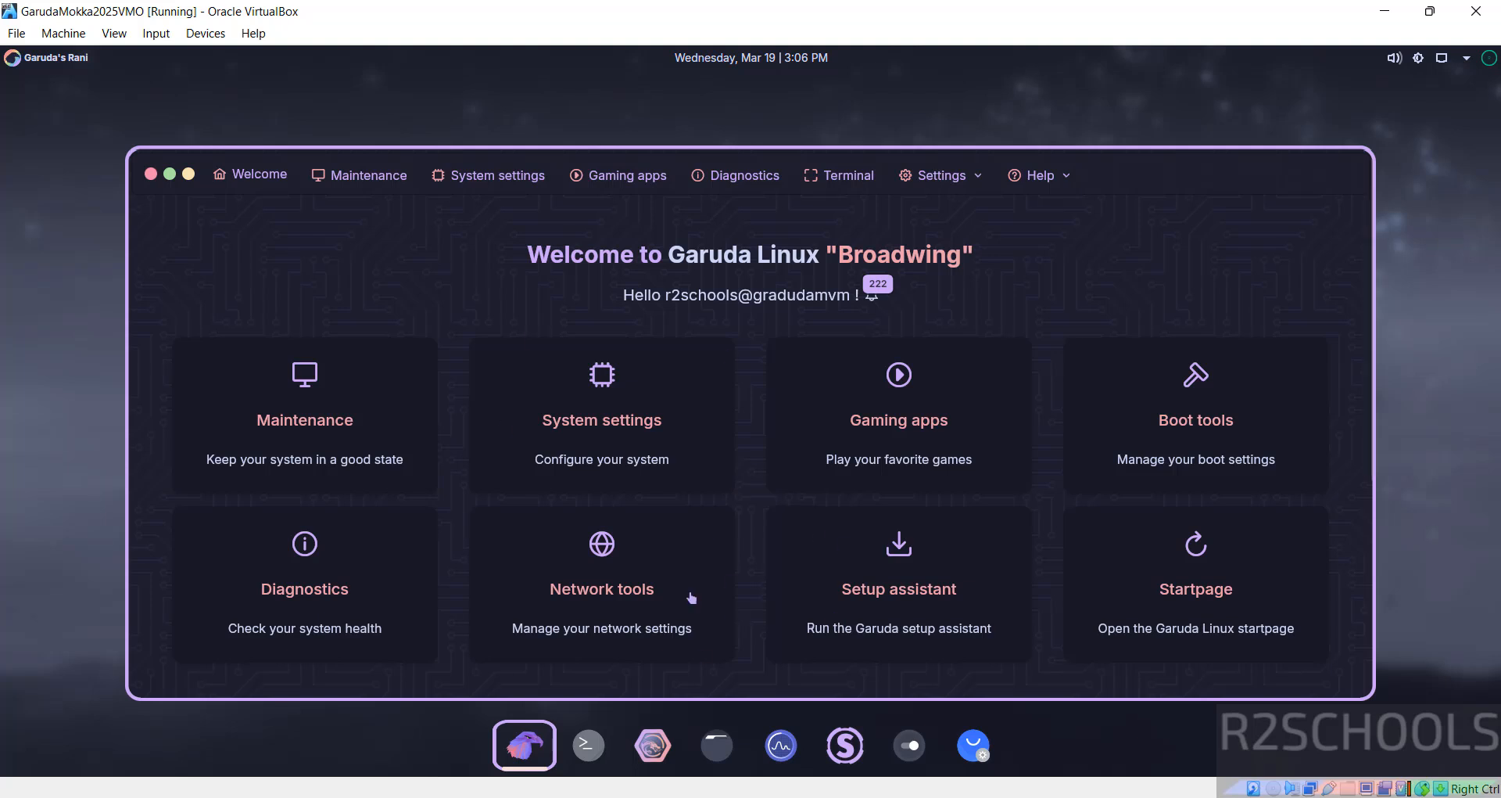
Step: Open Konsole from the dock and run more /etc/os-release
{"action": "left_click", "coordinate": [583, 758]}
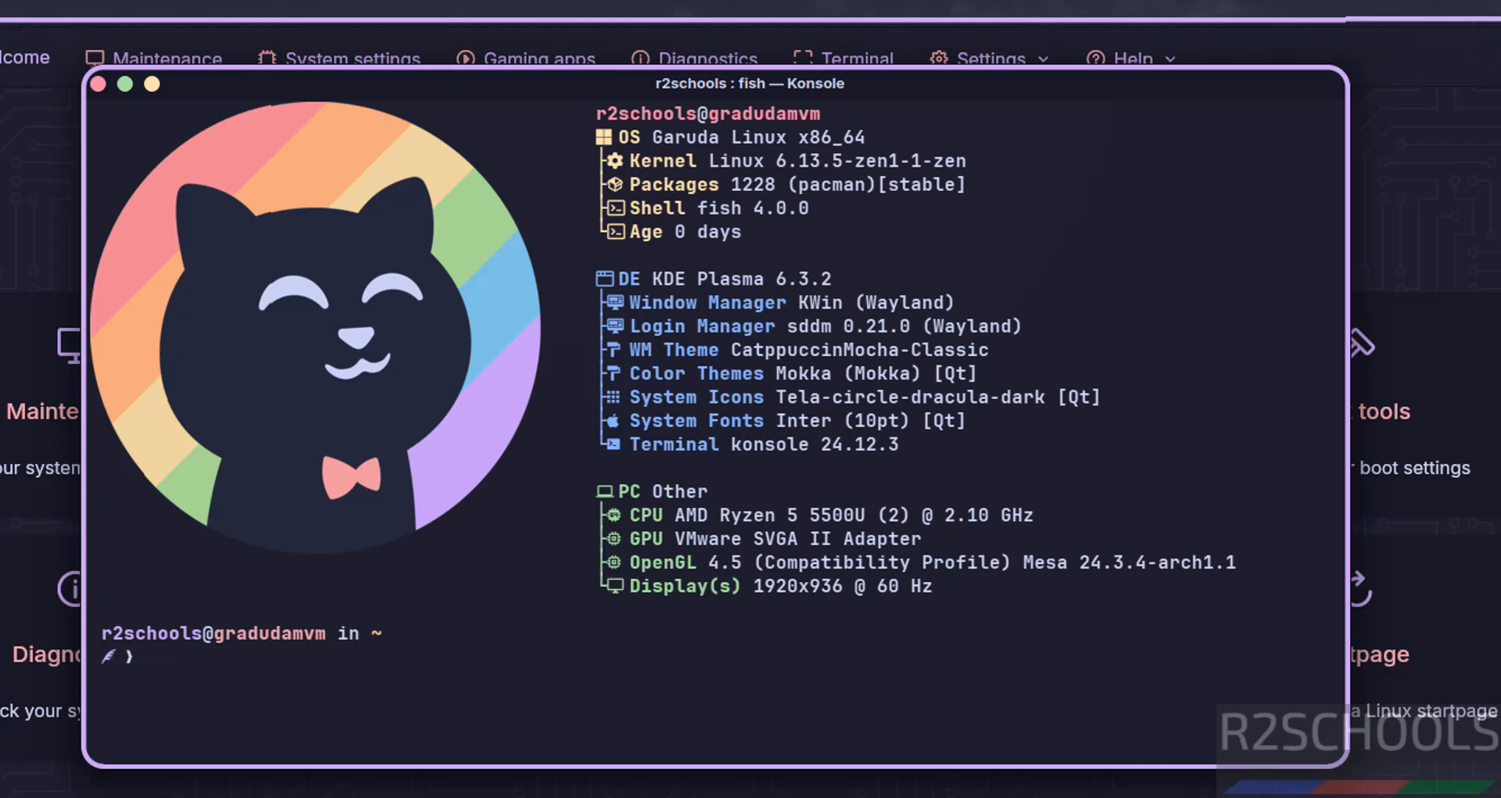
{"action": "type", "text": "mmmore  /e"}
{"action": "key", "text": "BackSpace"}
{"action": "key", "text": "BackSpace"}
{"action": "key", "text": "BackSpace"}
{"action": "key", "text": "BackSpace"}
{"action": "key", "text": "BackSpace"}
{"action": "key", "text": "BackSpace"}
{"action": "key", "text": "BackSpace"}
{"action": "key", "text": "BackSpace"}
{"action": "key", "text": "BackSpace"}
{"action": "key", "text": "BackSpace"}
{"action": "type", "text": "more /etc/"}
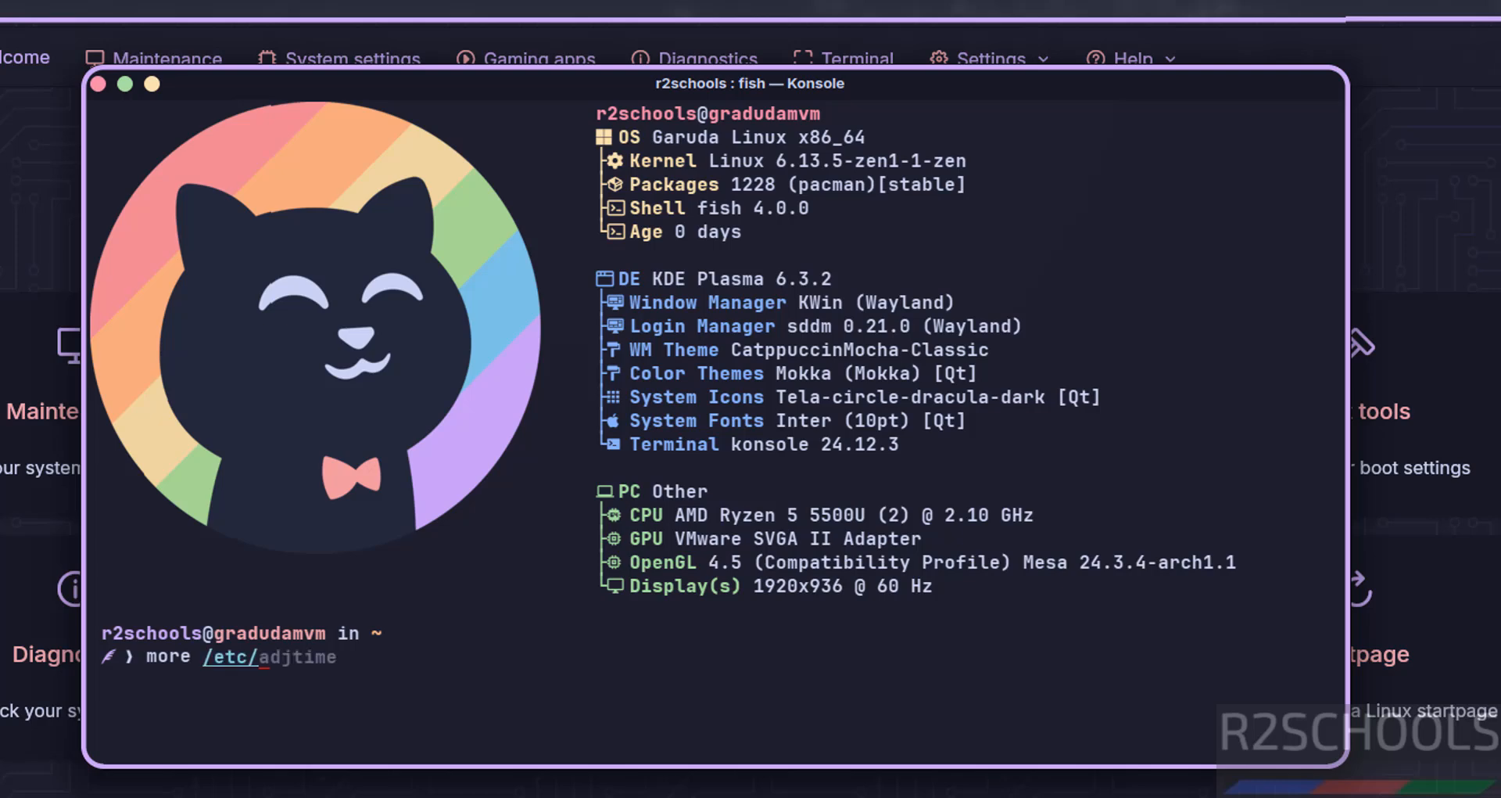
{"action": "type", "text": "os-release"}
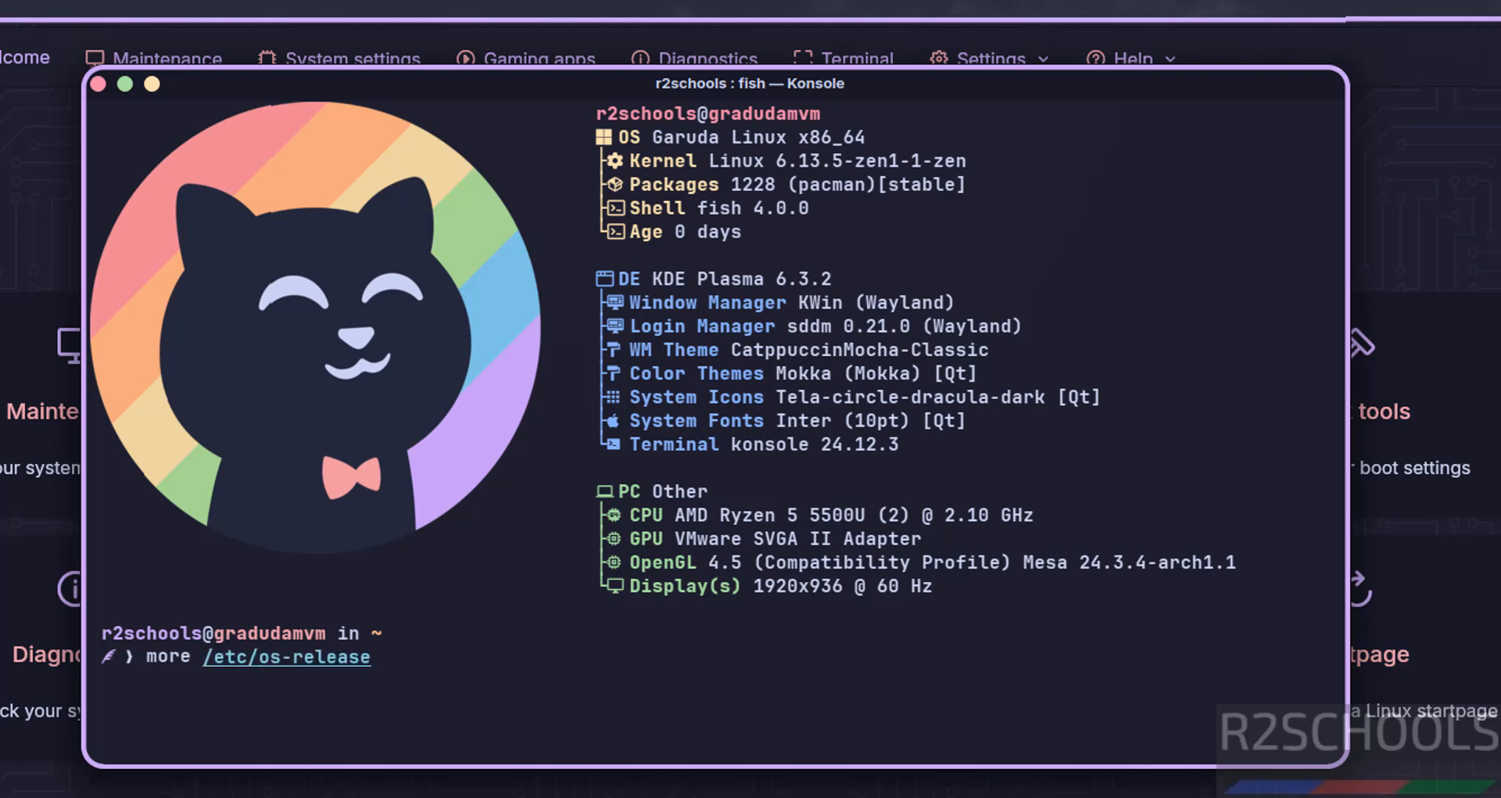
{"action": "key", "text": "Return"}
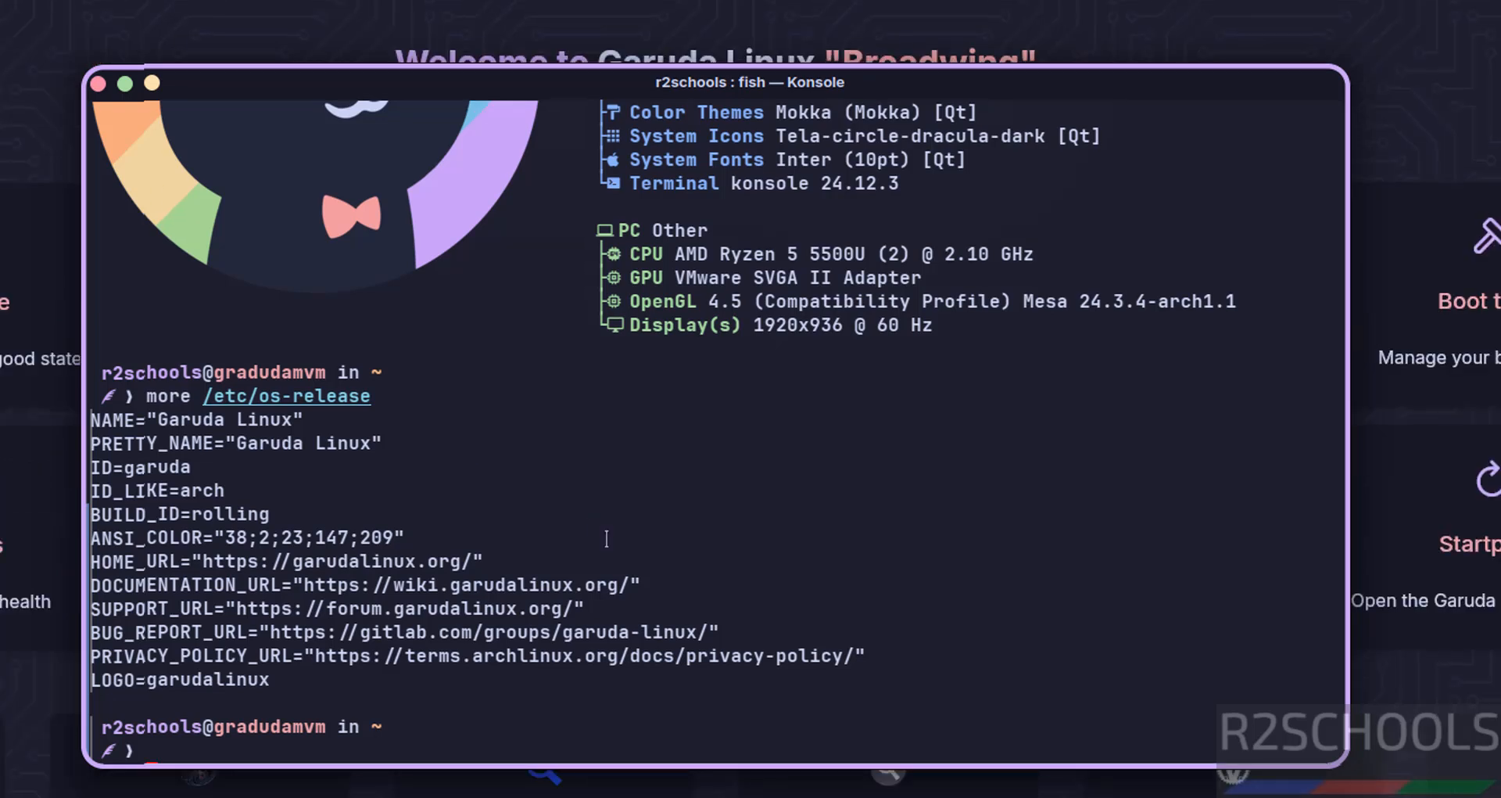
Step: Run sudo pacman -Syu, accept garuda-update with y, and authorize with the sudo password
{"action": "type", "text": "suddo "}
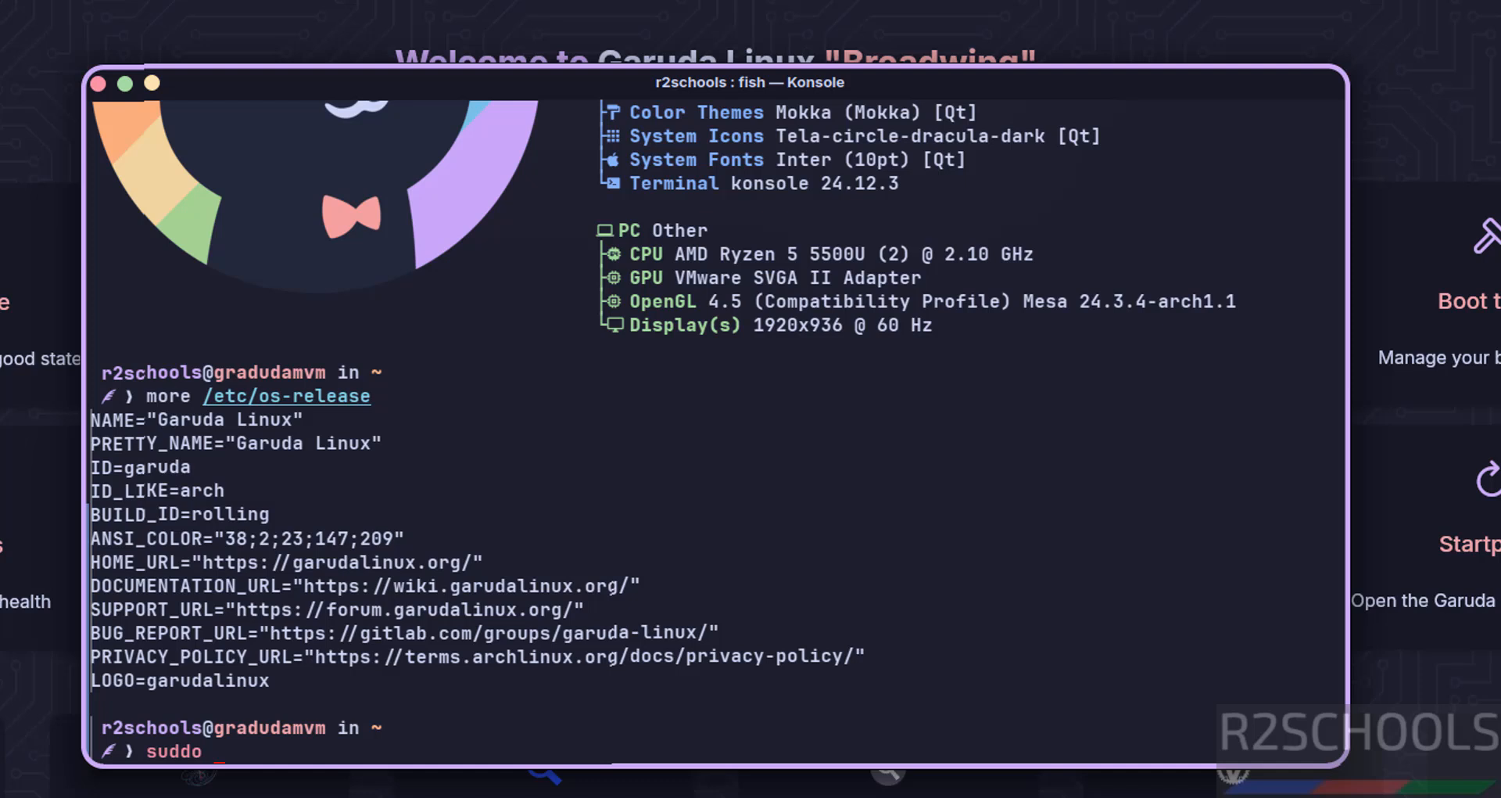
{"action": "type", "text": "ppacman"}
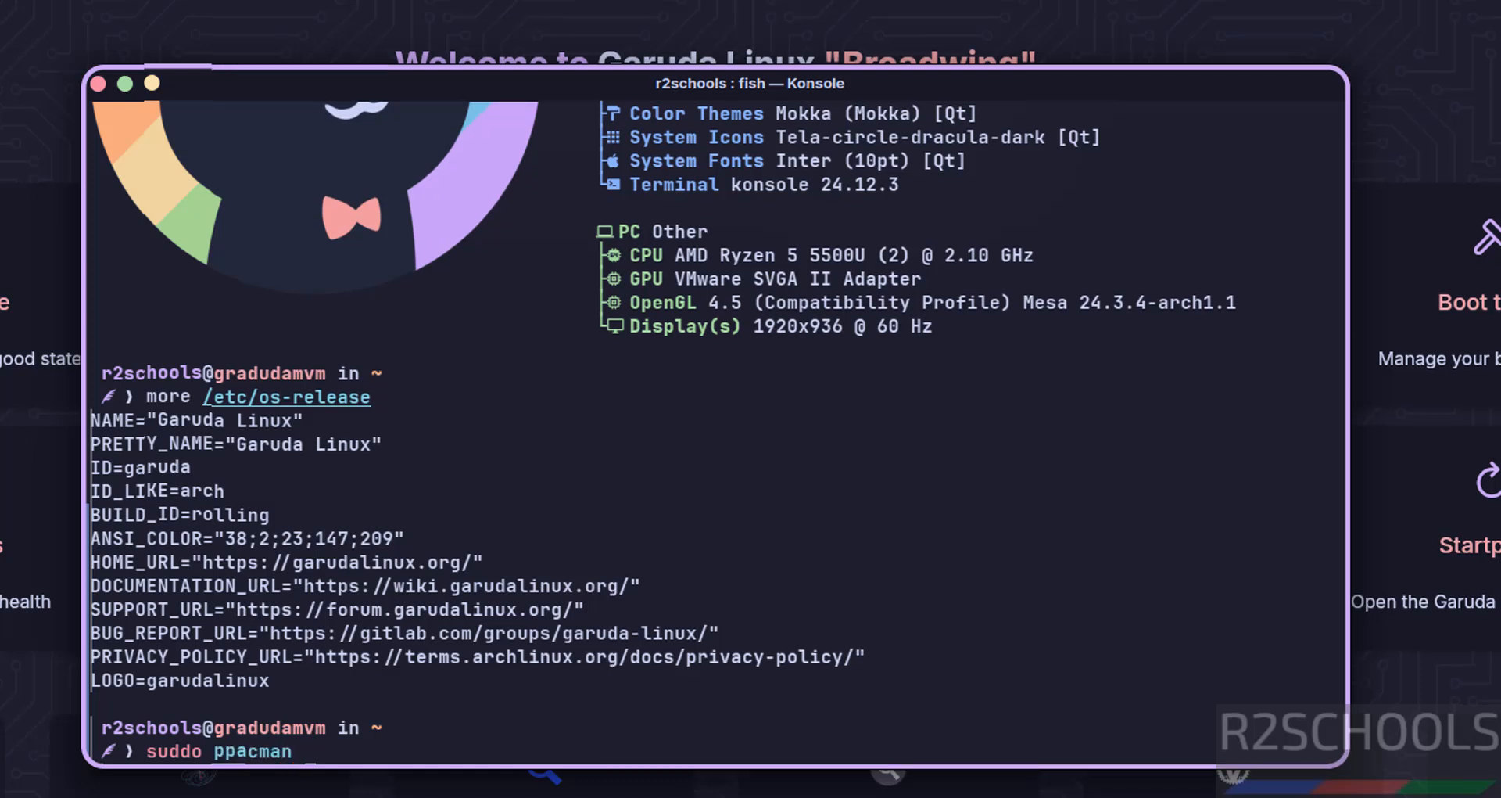
{"action": "key", "text": "BackSpace"}
{"action": "key", "text": "BackSpace"}
{"action": "key", "text": "BackSpace"}
{"action": "key", "text": "BackSpace"}
{"action": "key", "text": "BackSpace"}
{"action": "key", "text": "BackSpace"}
{"action": "key", "text": "BackSpace"}
{"action": "key", "text": "BackSpace"}
{"action": "key", "text": "BackSpace"}
{"action": "key", "text": "BackSpace"}
{"action": "key", "text": "BackSpace"}
{"action": "key", "text": "BackSpace"}
{"action": "key", "text": "BackSpace"}
{"action": "type", "text": "sudo"}
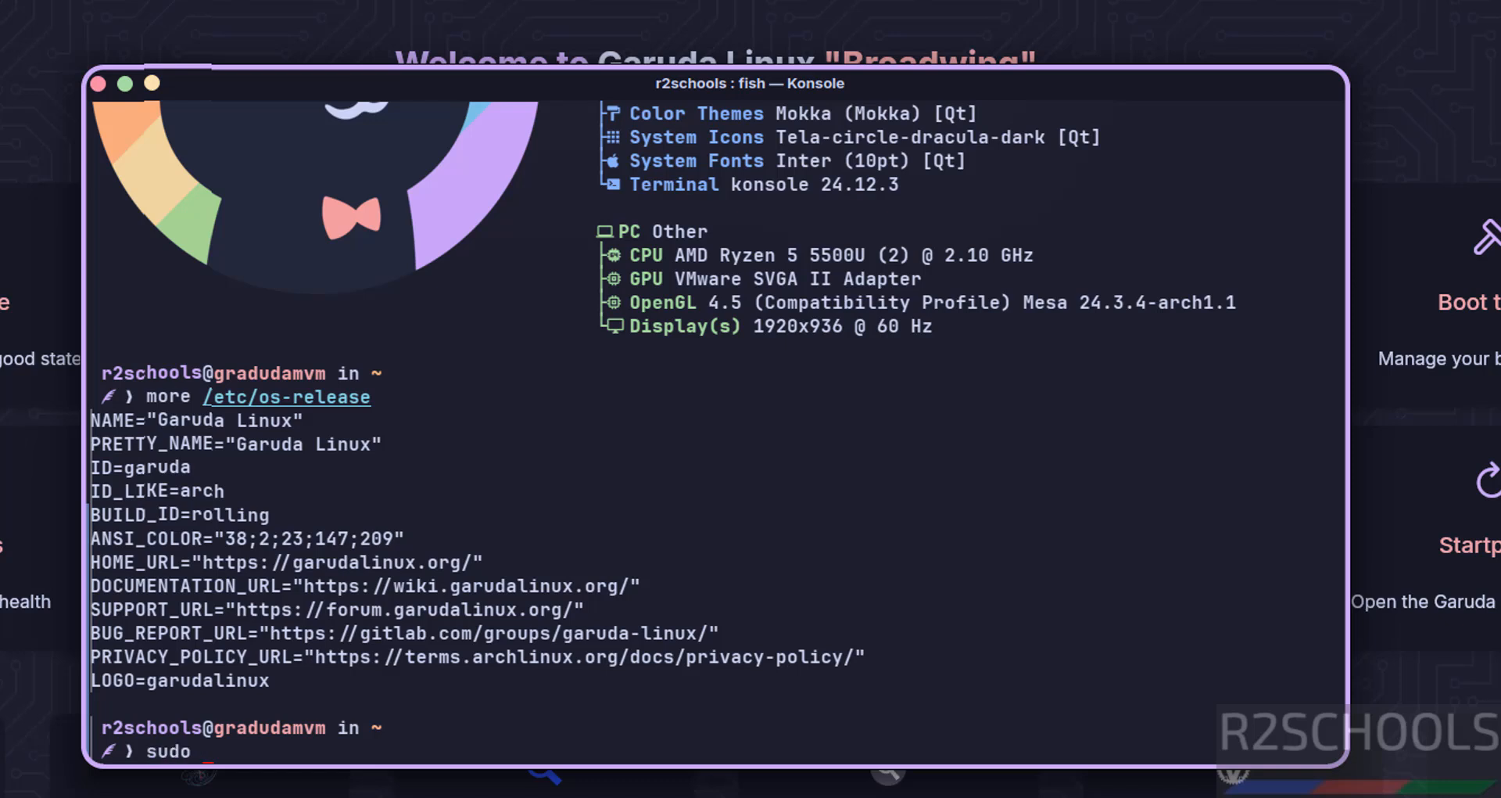
{"action": "type", "text": " pacman"}
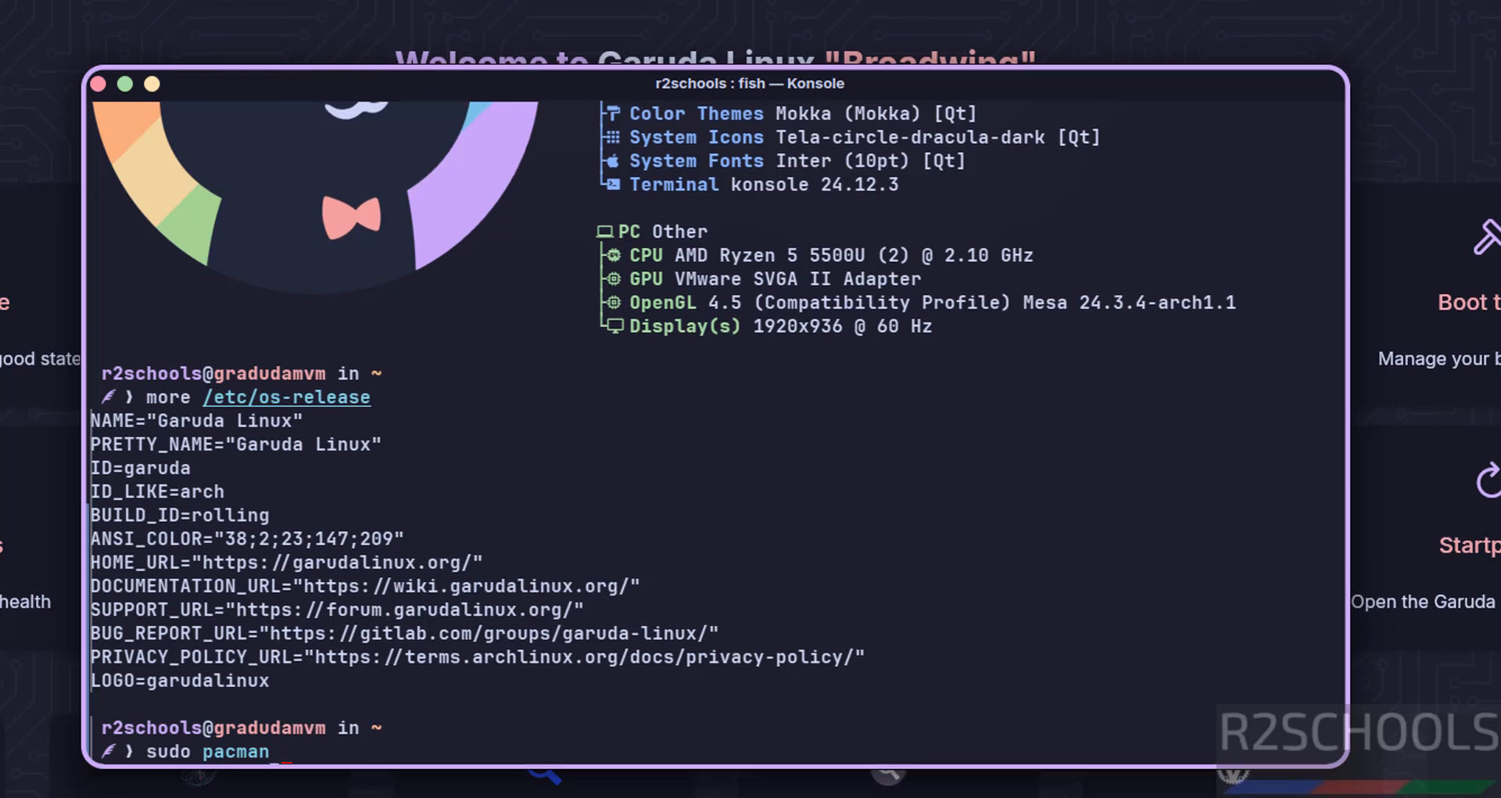
{"action": "type", "text": " -Syu"}
{"action": "key", "text": "ctrl+l"}
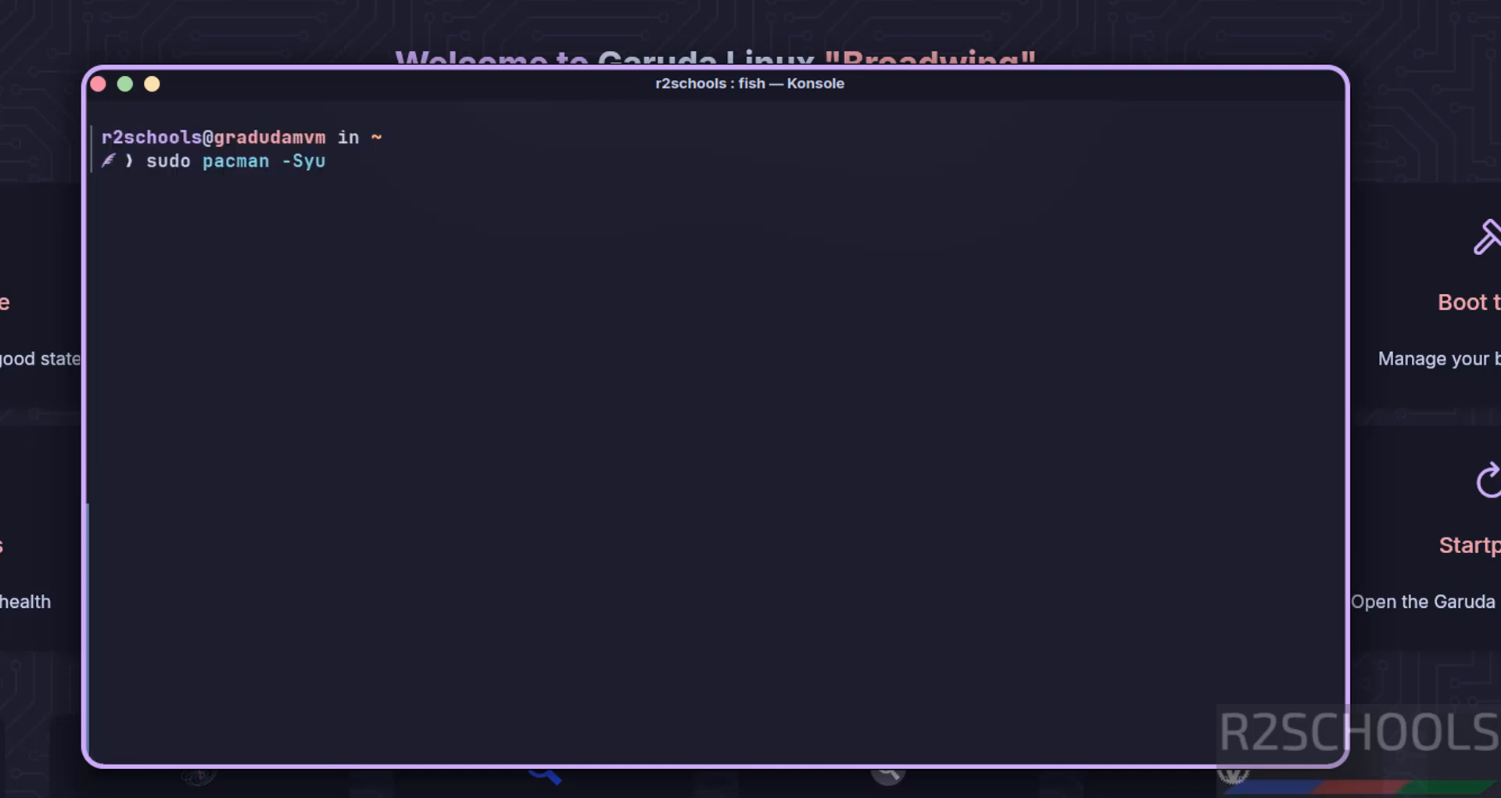
{"action": "key", "text": "Return"}
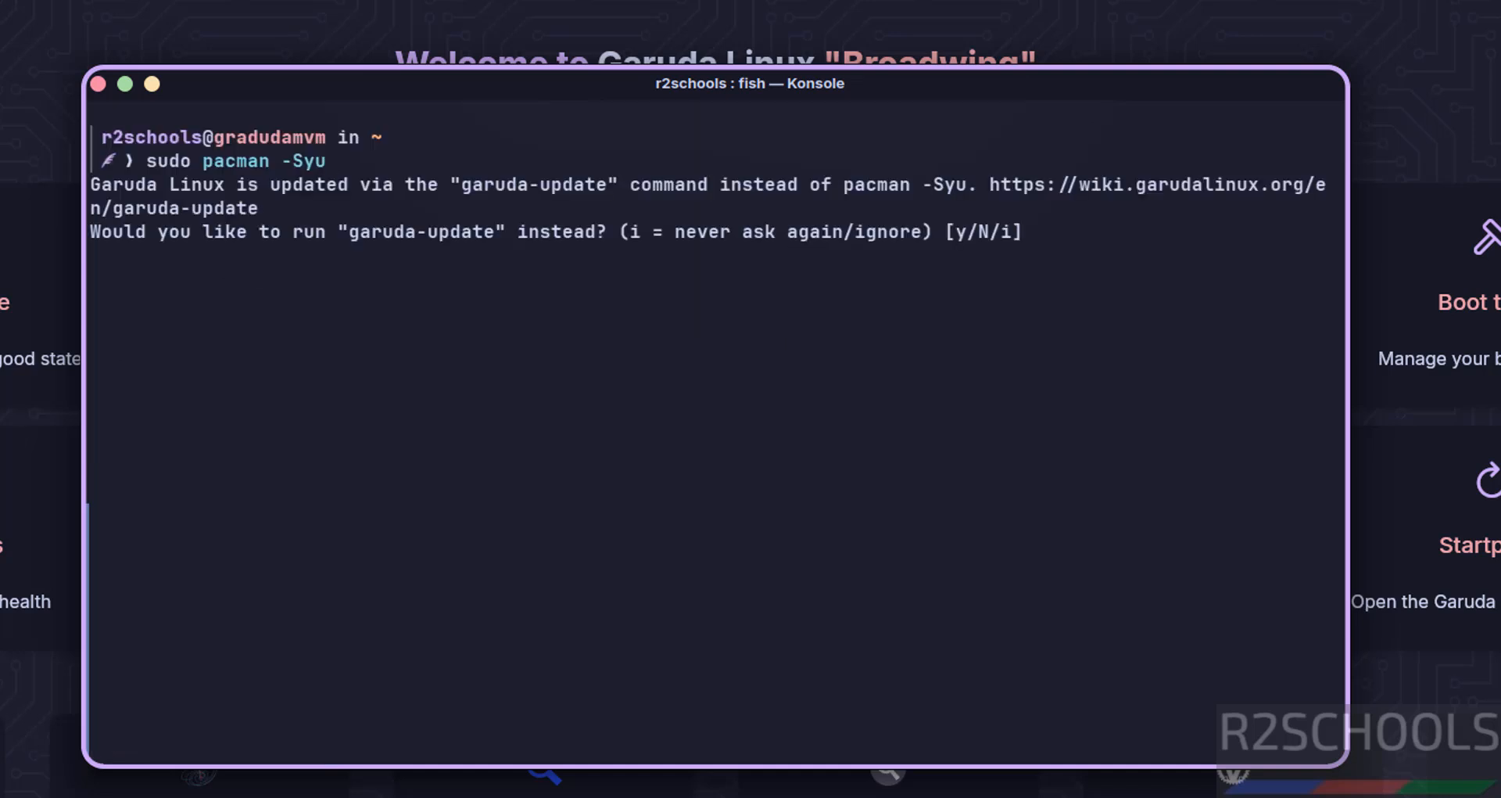
{"action": "type", "text": "y"}
{"action": "key", "text": "Return"}
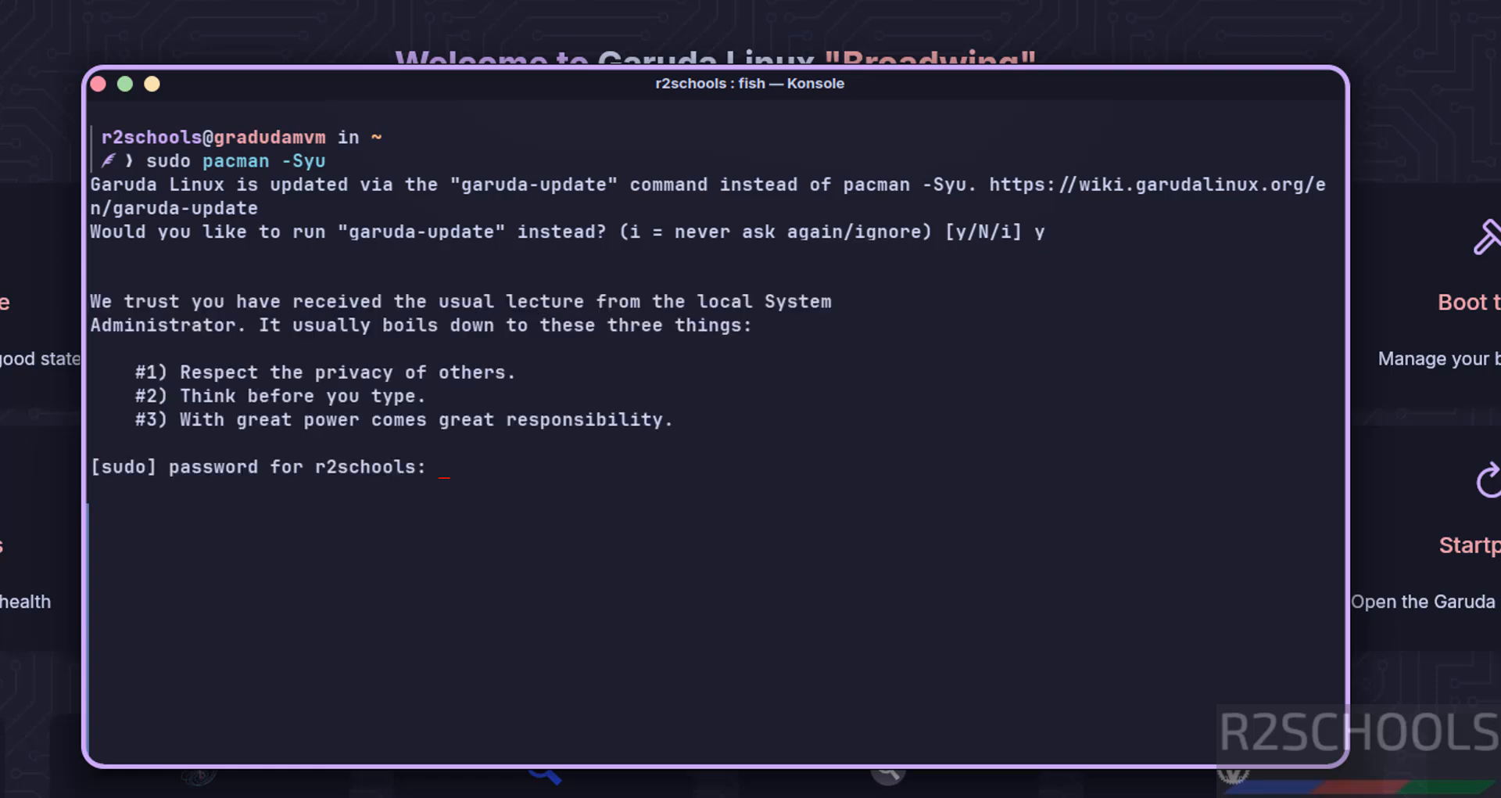
{"action": "type", "text": "********"}
{"action": "key", "text": "Return"}
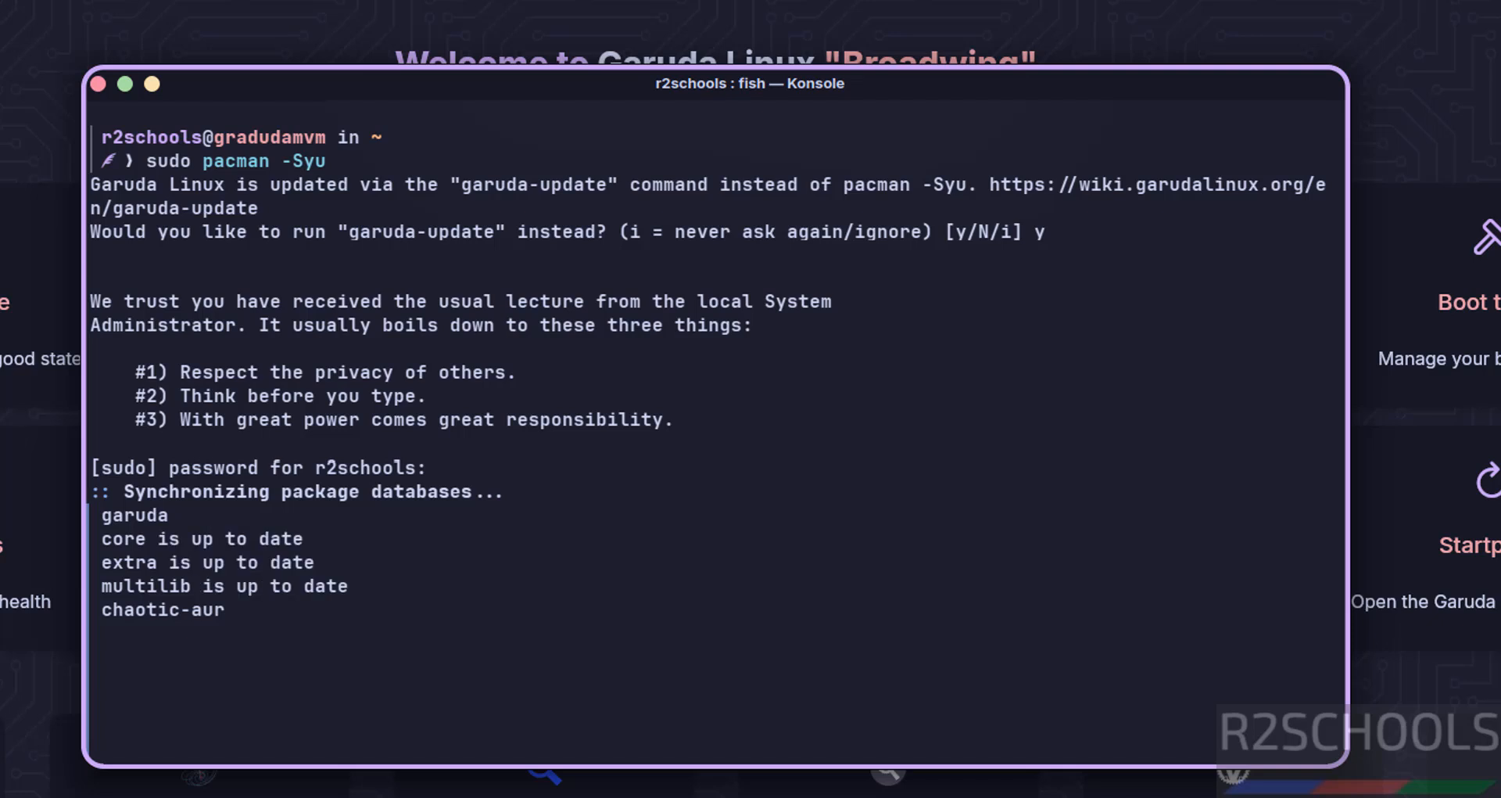